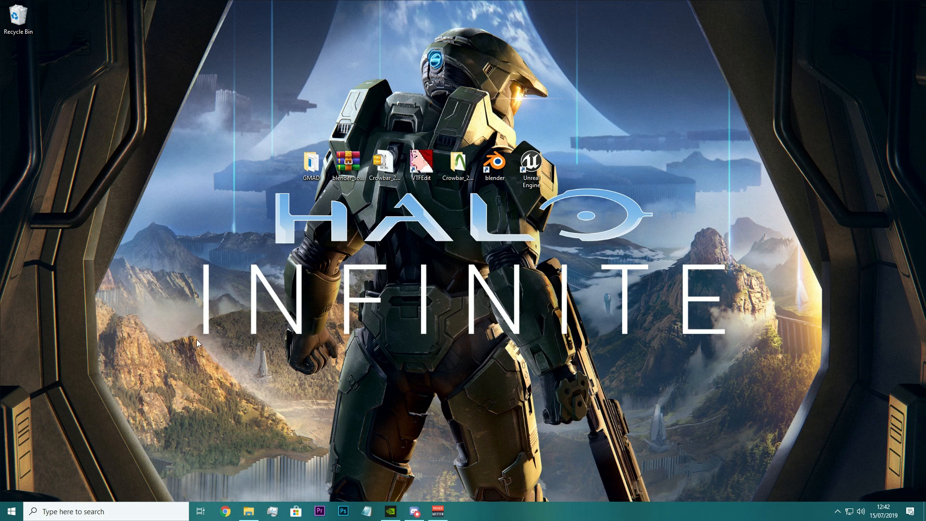
left_click_drag(196, 339, 730, 184)
key("super")
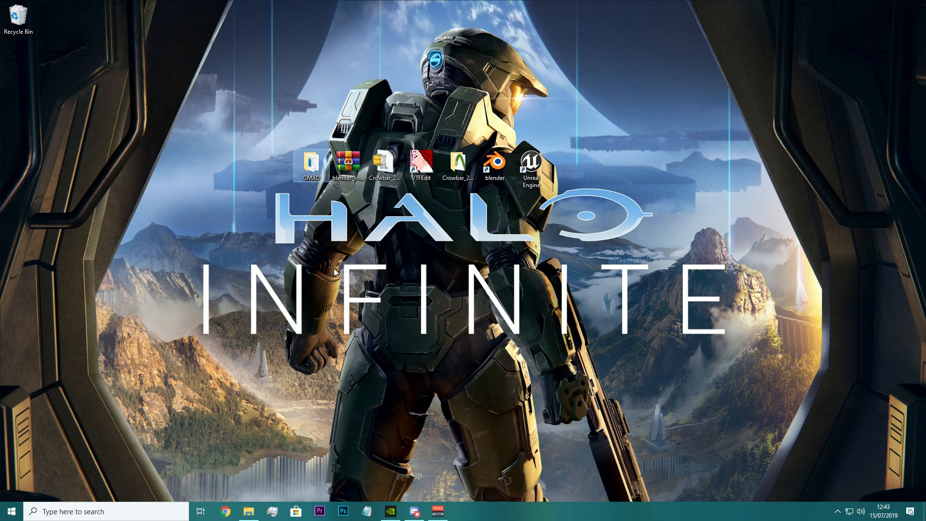
left_click(348, 161)
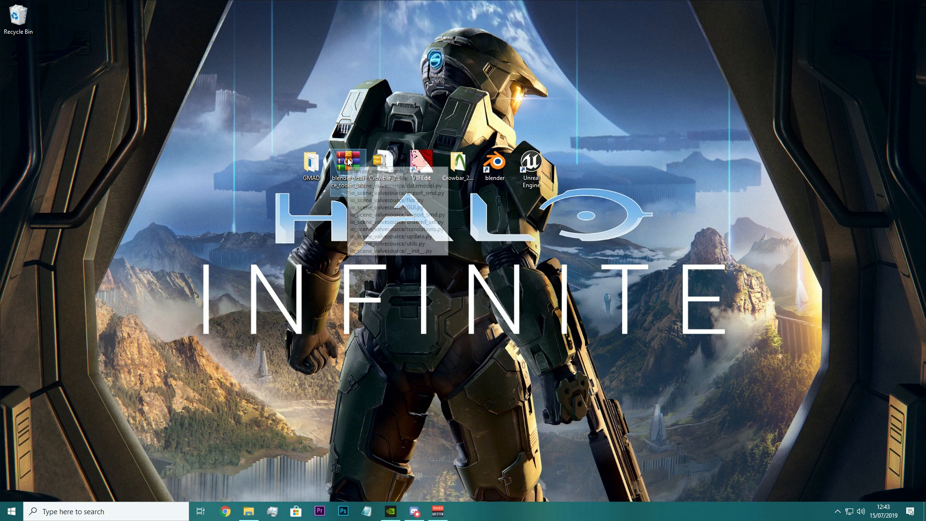
left_click(386, 183)
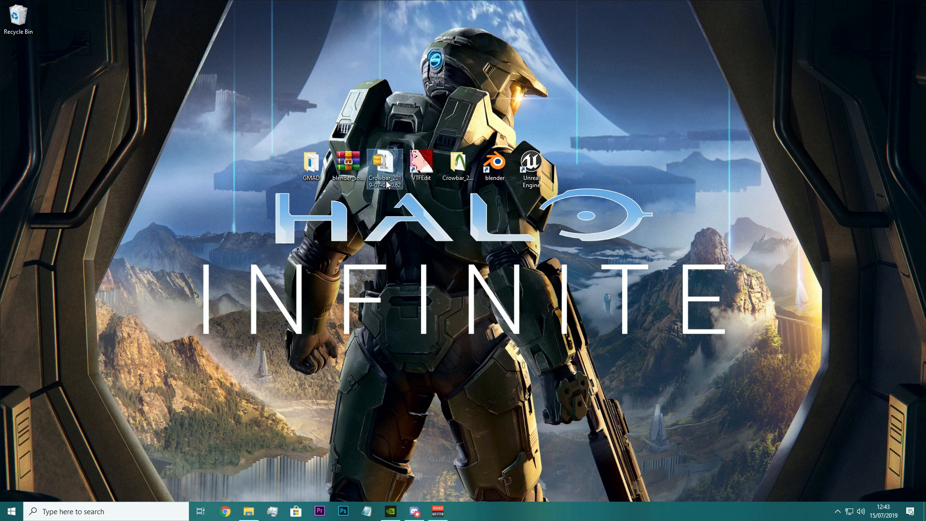
left_click(420, 165)
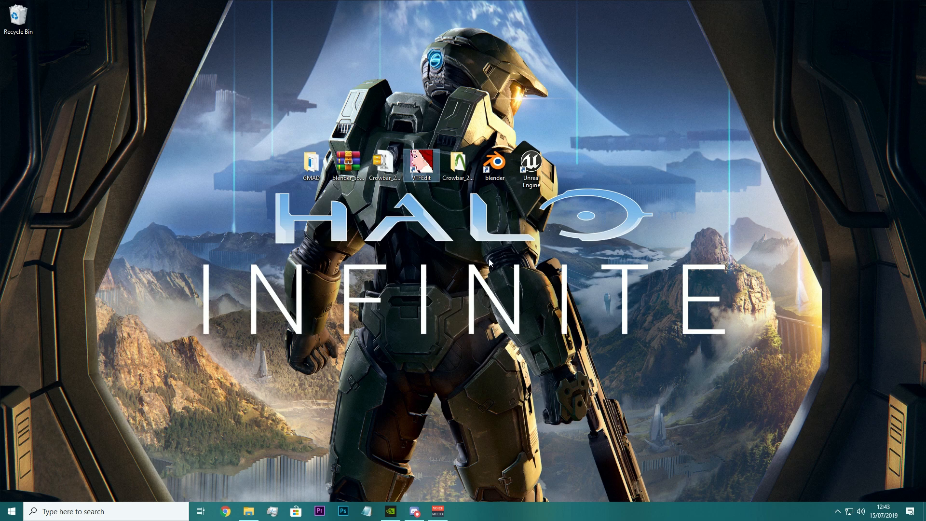
left_click(464, 171)
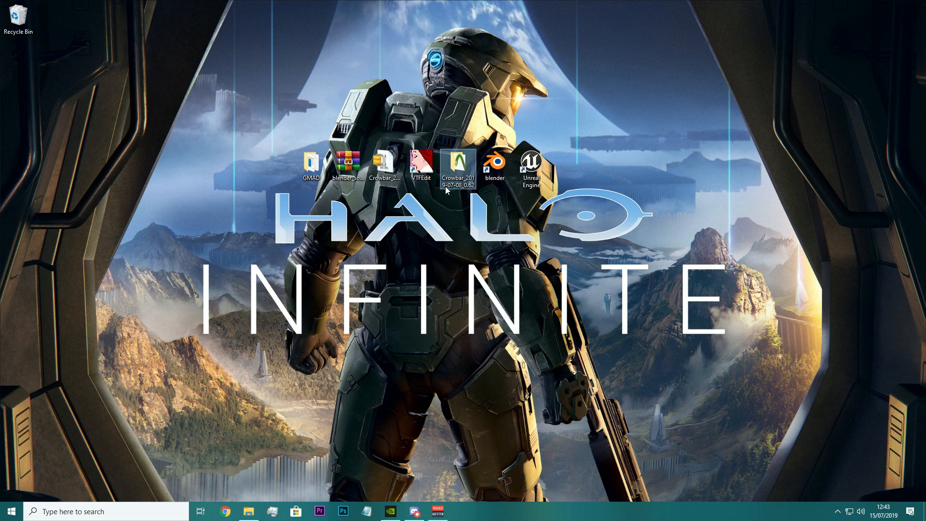
left_click(502, 167)
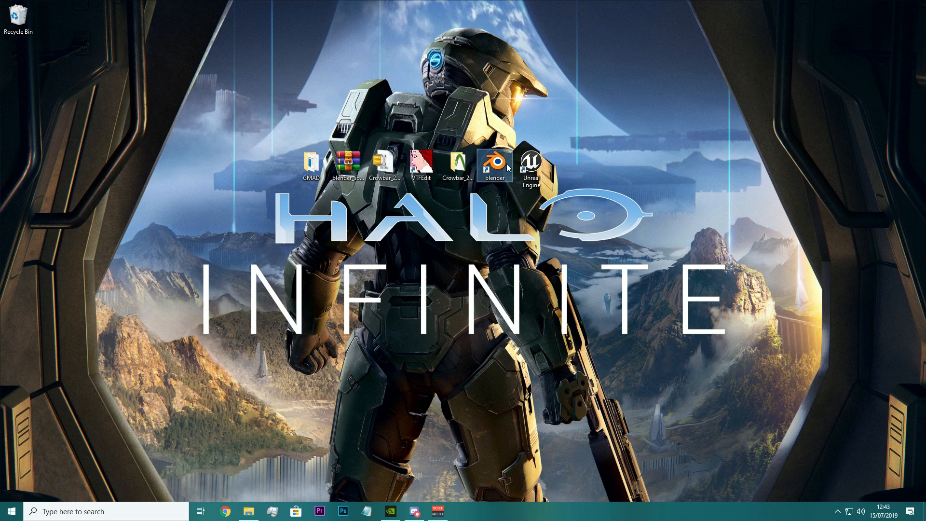
Launch Unreal Engine and switch to Steam, returning to the Halo 3 - Master Chief PM and NPC Workshop page
double_click(534, 167)
key("super")
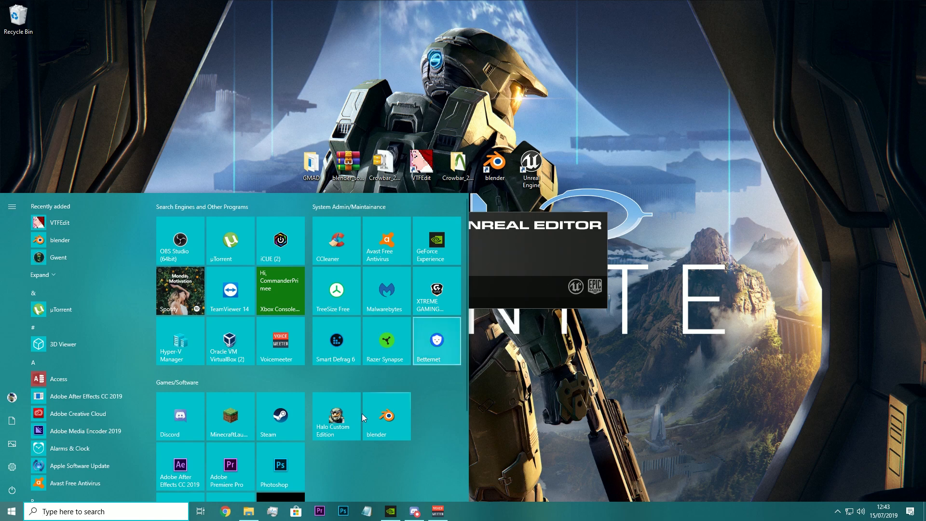
left_click(276, 421)
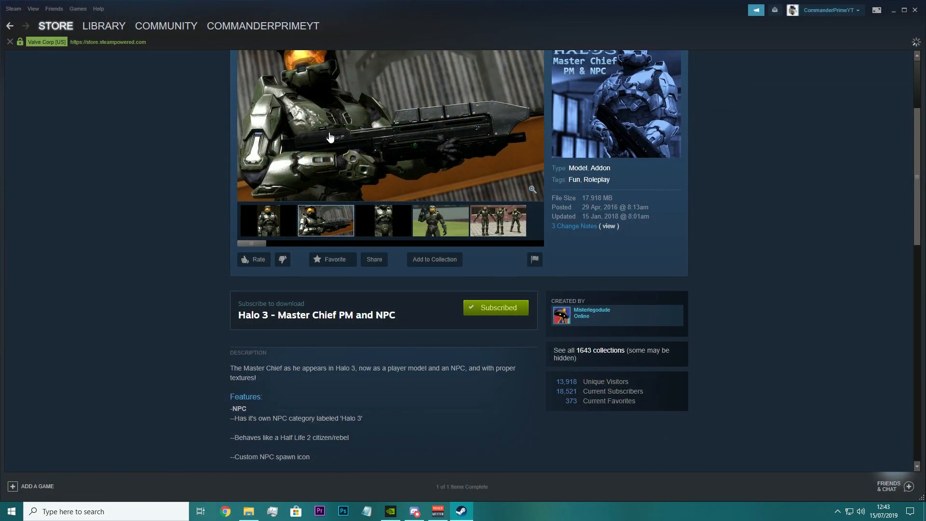
left_click(10, 26)
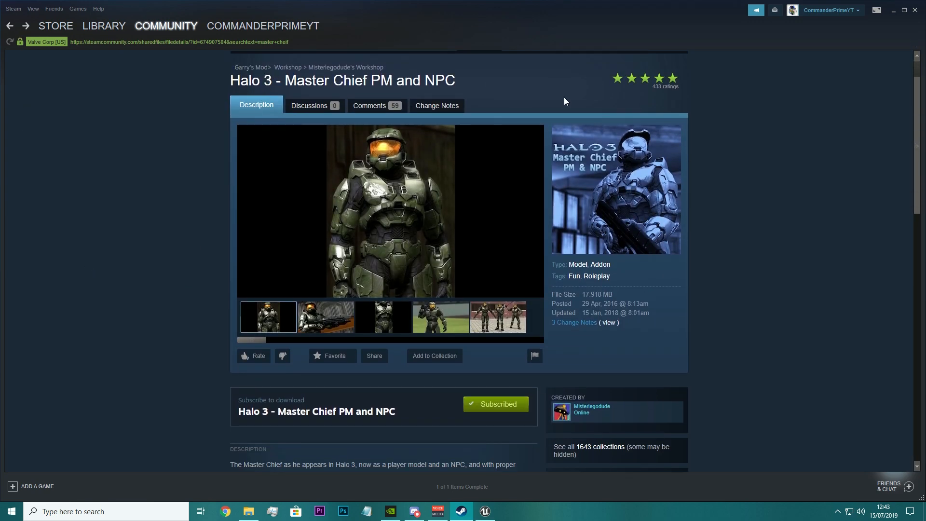
Examine the Halo 3 - Master Chief PM and NPC addon's preview images and description
left_click(328, 322)
left_click(385, 317)
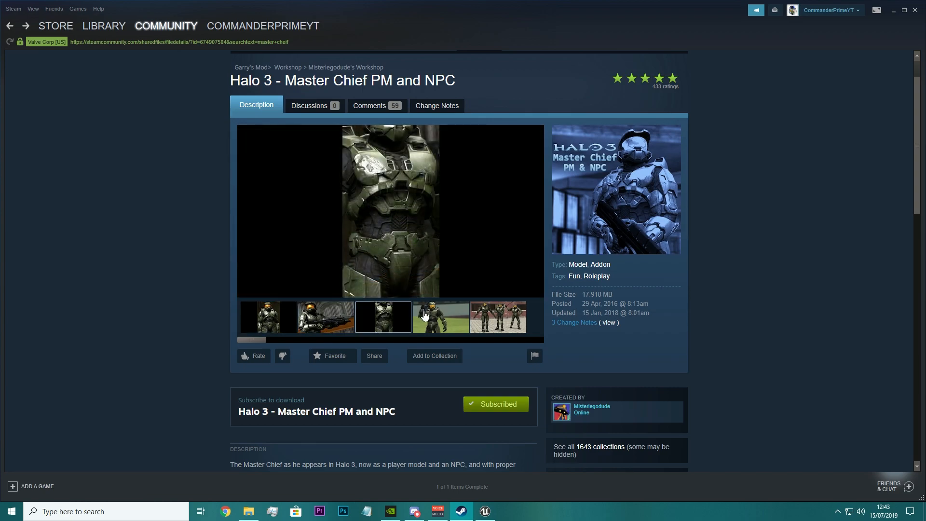
left_click(424, 315)
left_click(481, 324)
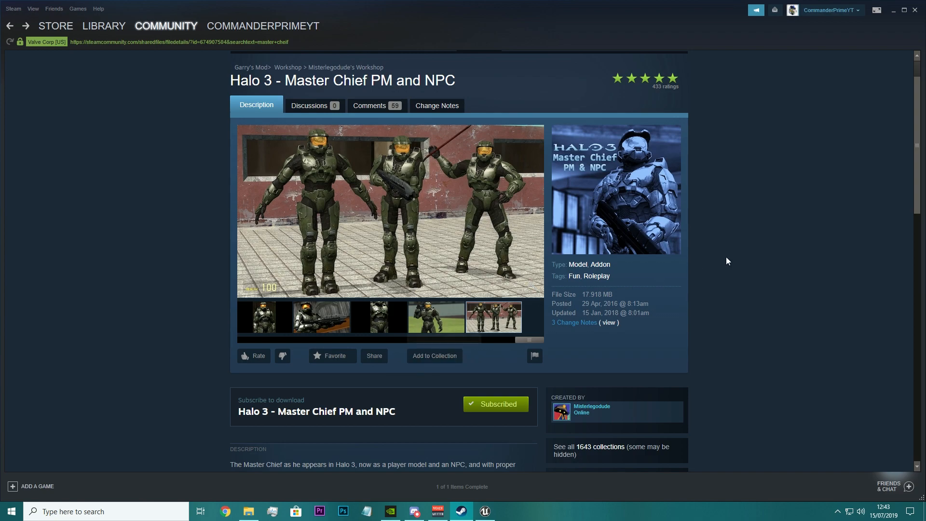
scroll(762, 239, "down", 2)
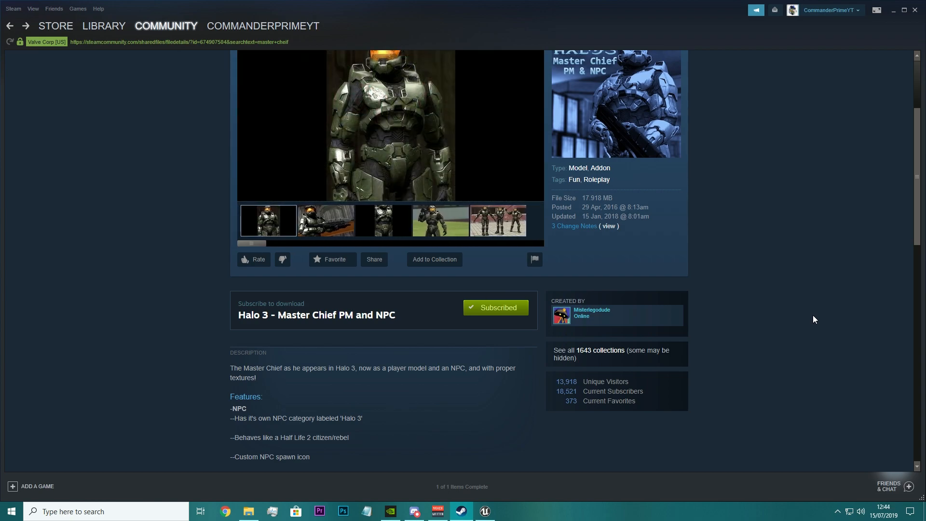
scroll(812, 317, "up", 3)
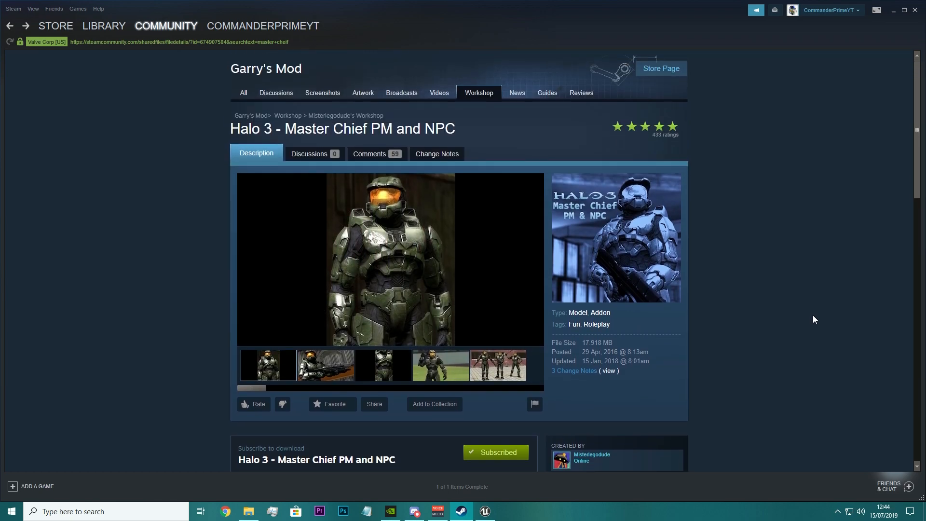
Switch to File Explorer and open the Steam folder inside Program Files on Hard Drive (D:)
left_click(248, 511)
left_click(310, 237)
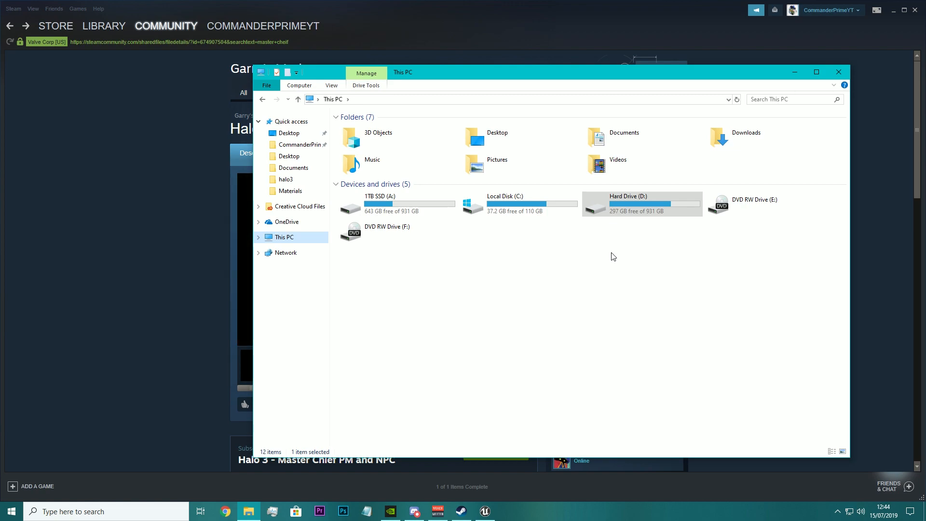
left_click(630, 215)
double_click(620, 211)
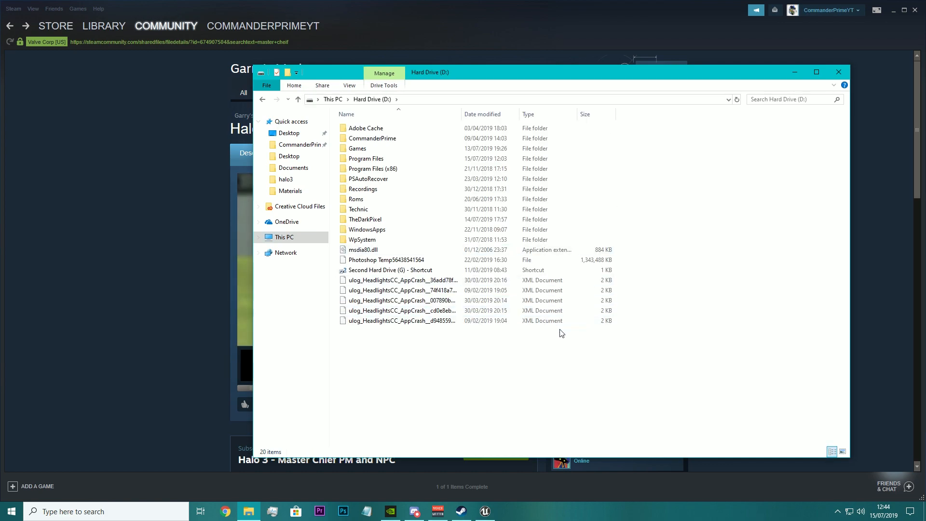
double_click(392, 159)
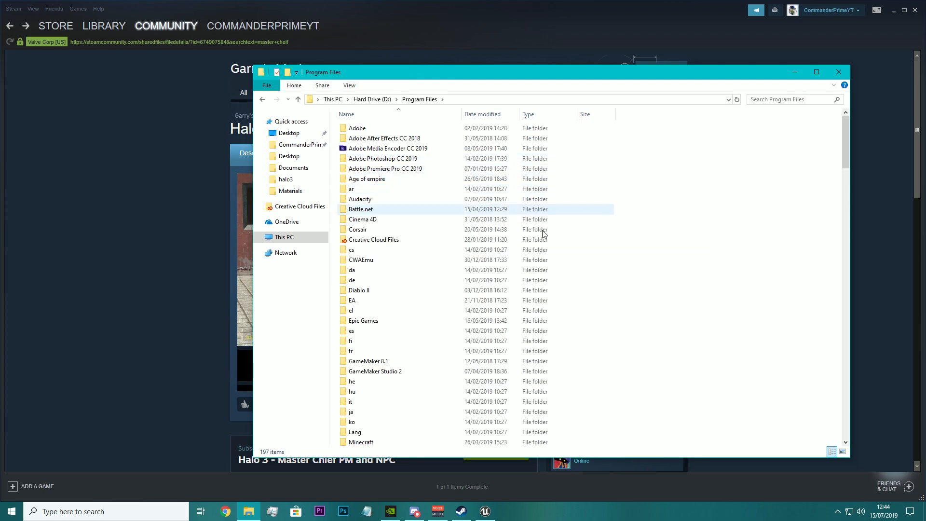
scroll(436, 377, "down", 8)
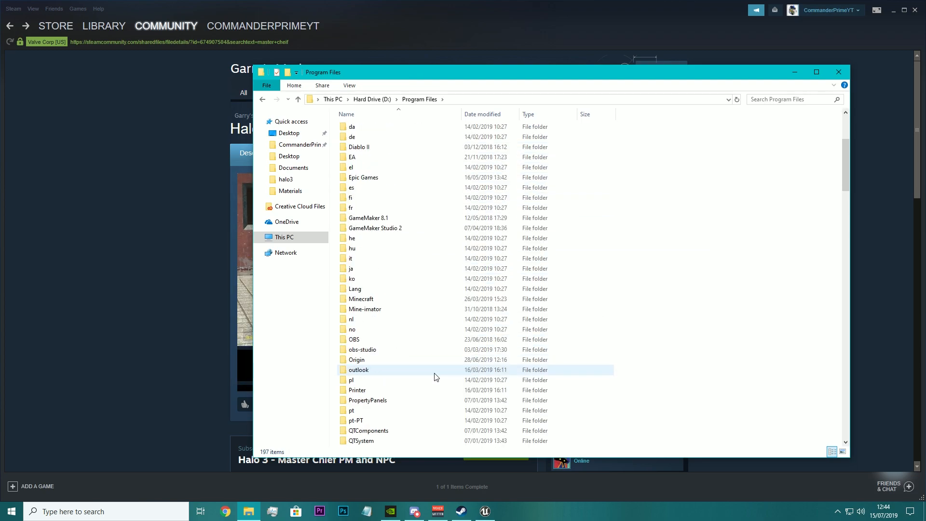
scroll(436, 377, "down", 1)
double_click(380, 370)
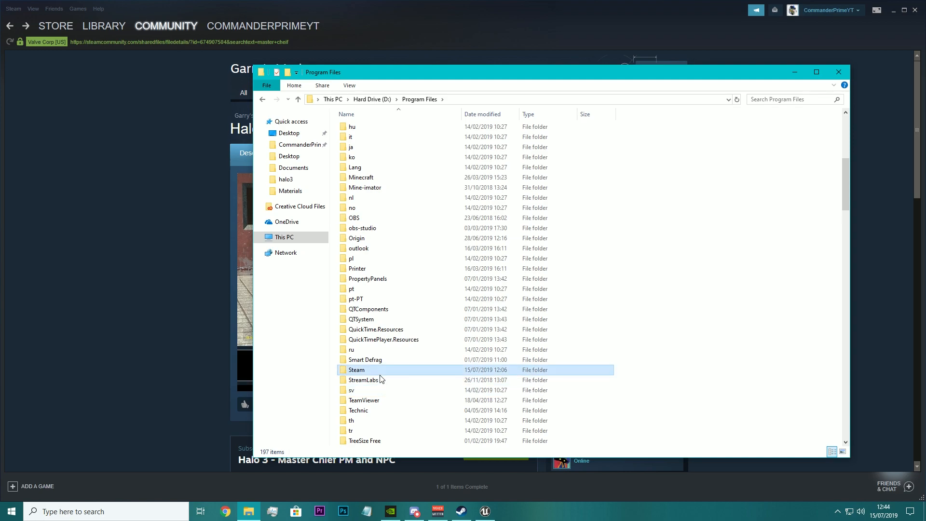
Open the Garry's Mod addons folder at steamapps\common\GarrysMod\garrysmod\addons to view its GMA files
double_click(374, 341)
double_click(392, 128)
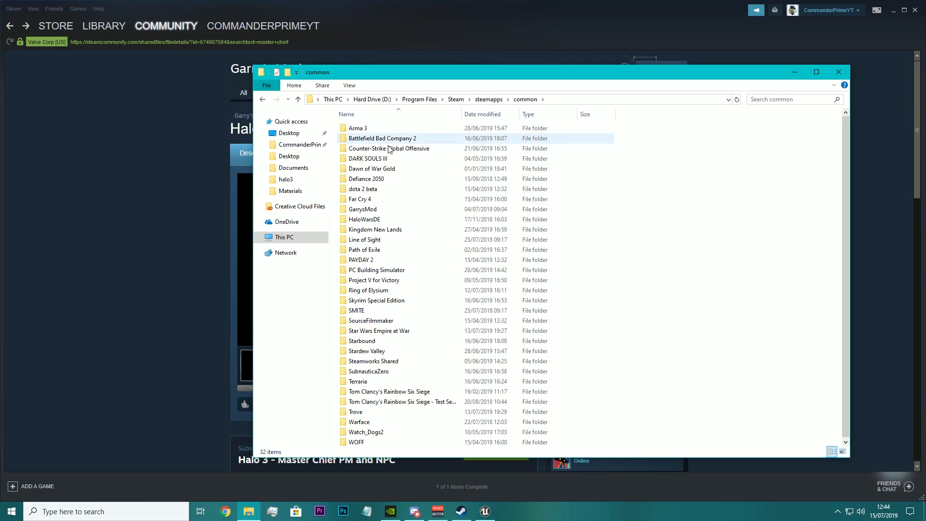
double_click(370, 209)
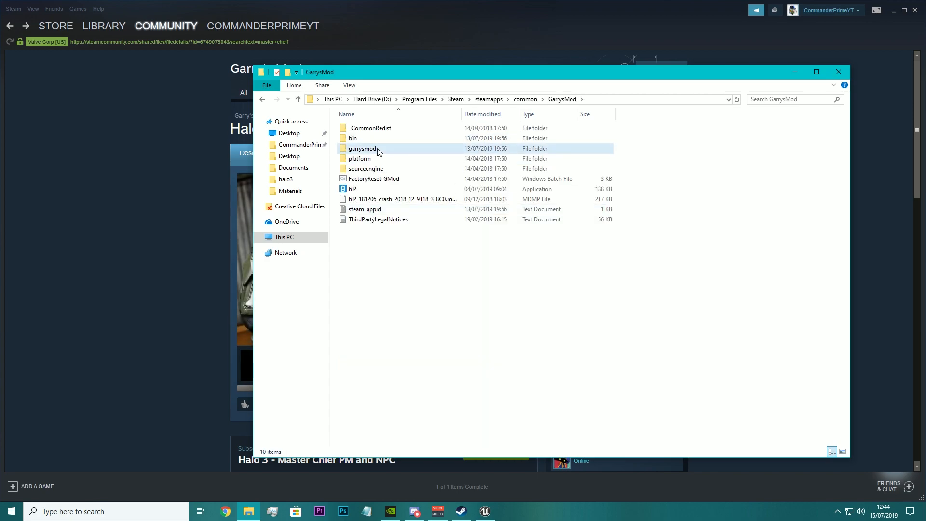
double_click(378, 149)
double_click(381, 129)
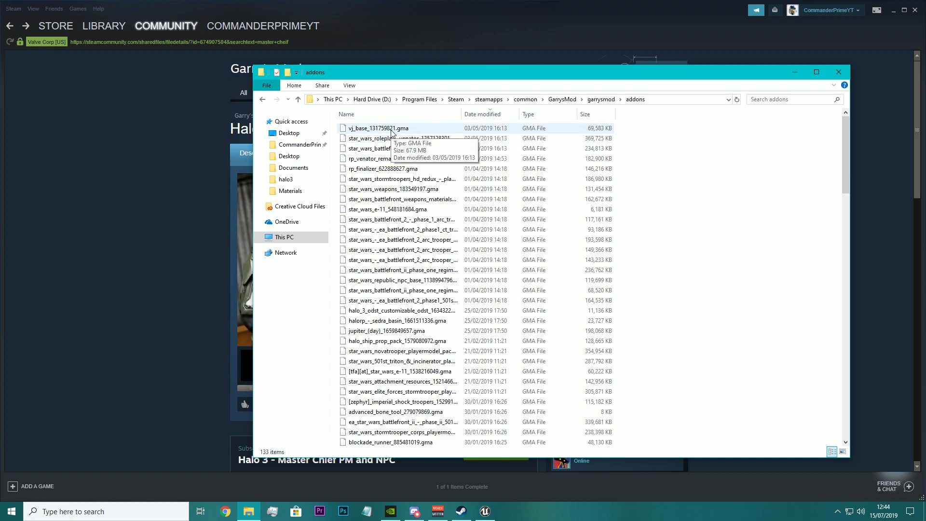
Open the GMAD folder on the Desktop and delete the already extracted halo_3_-_master_chief_pm_and_npc folder
left_click(295, 134)
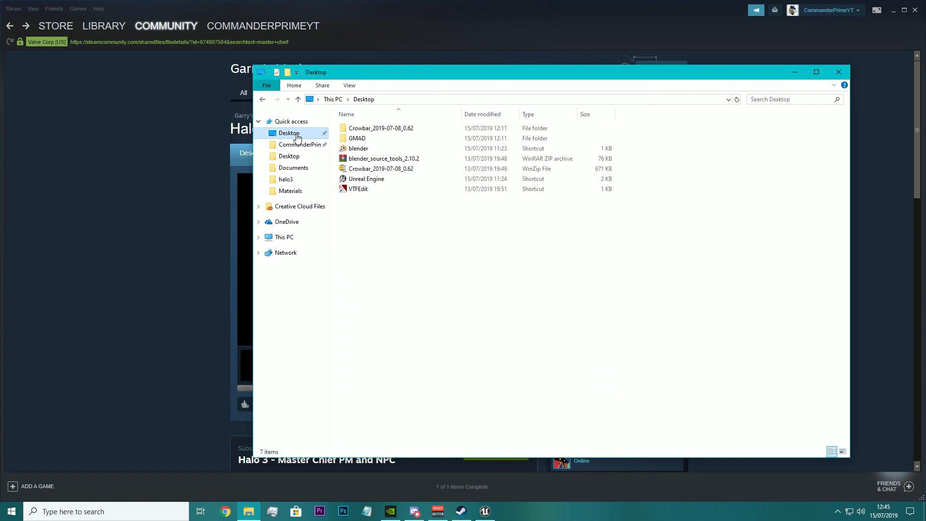
double_click(358, 138)
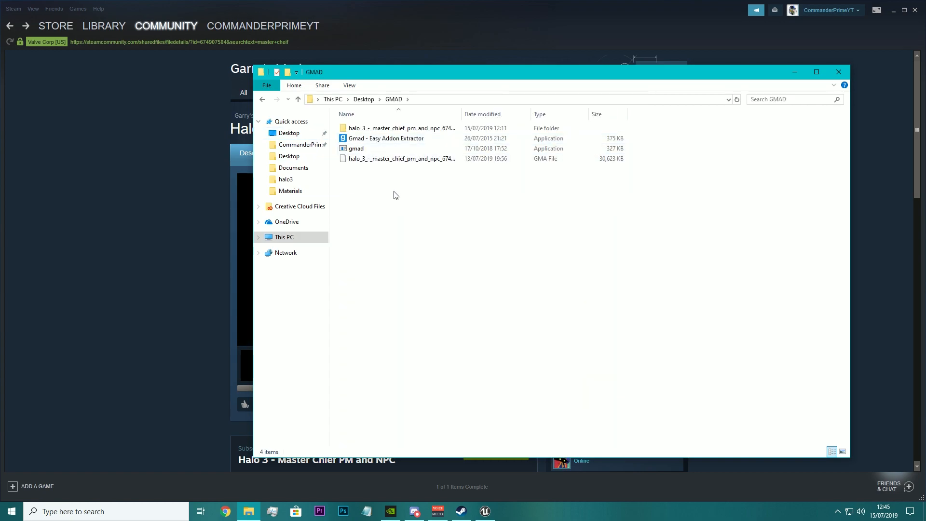
left_click(393, 130)
key("Delete")
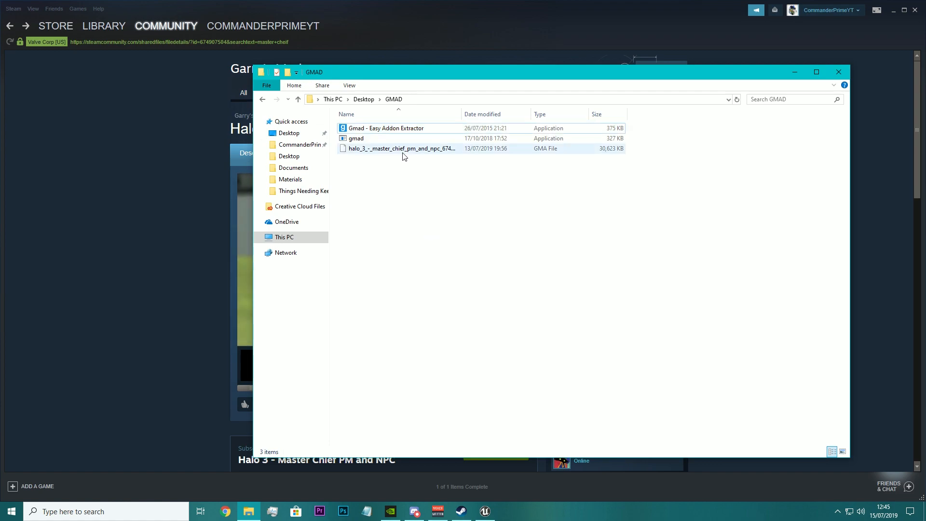
Extract halo_3_-_master_chief_pm_and_npc_674907504.gma with Gmad - Easy Addon Extractor and exit the extractor
left_click(356, 149)
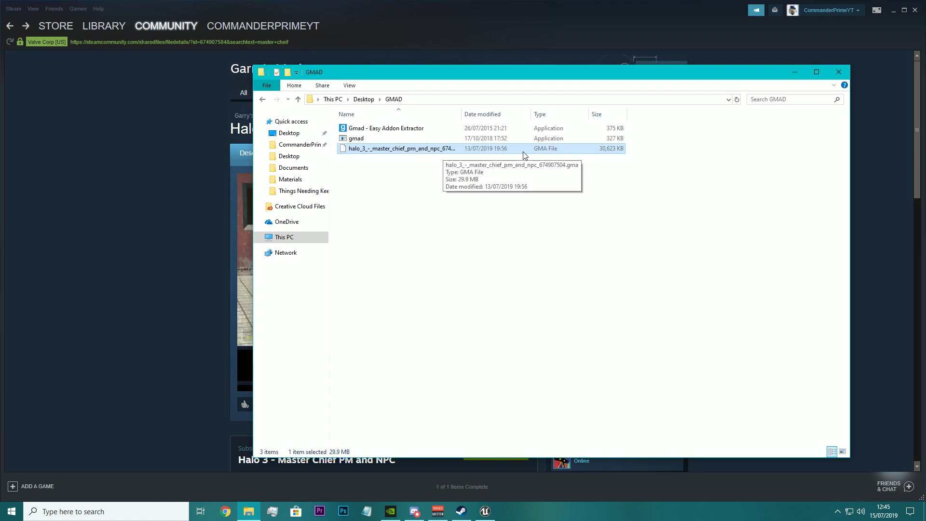
left_click(362, 137)
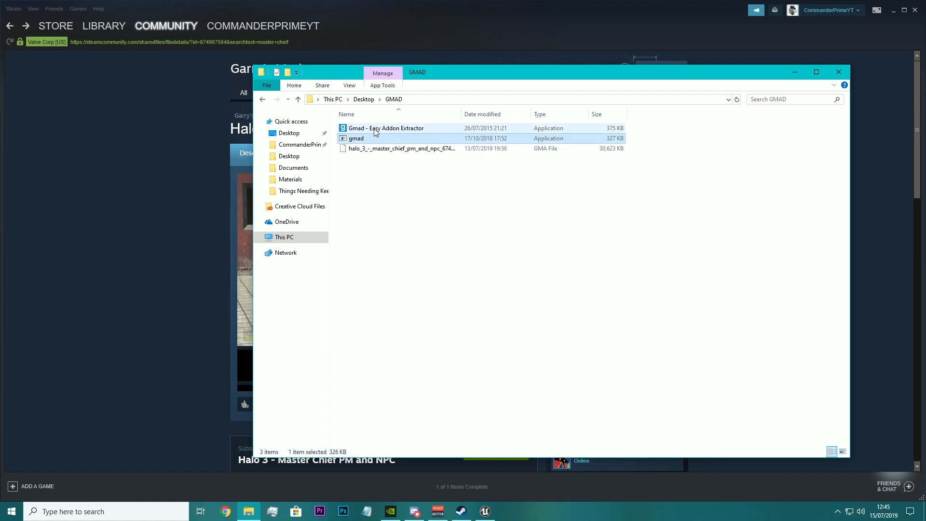
left_click(381, 128)
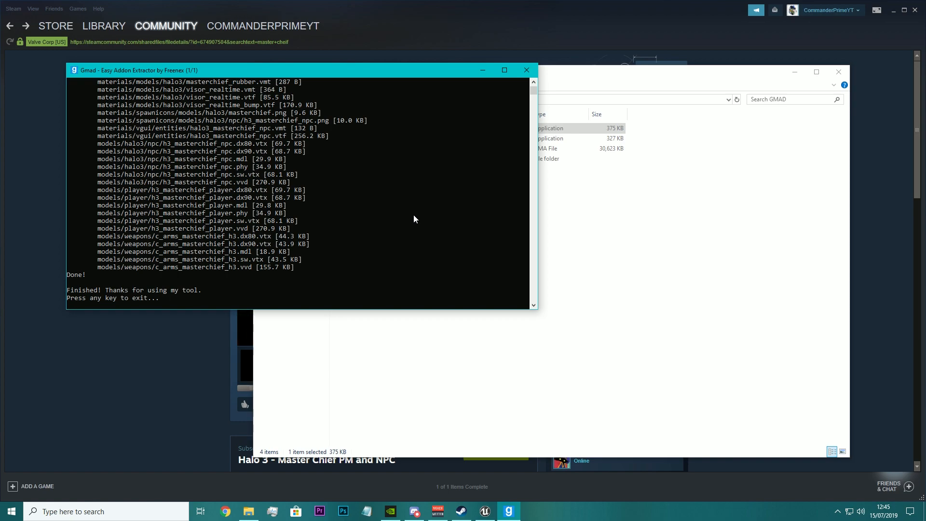
key("Return")
Open the extracted addon's models\halo3\npc folder and select h3_masterchief_npc.mdl
double_click(425, 159)
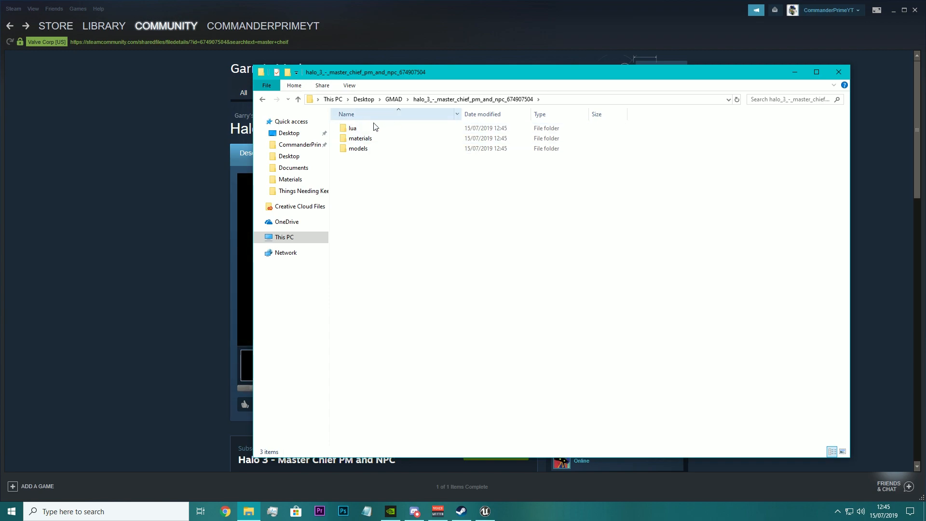
double_click(365, 150)
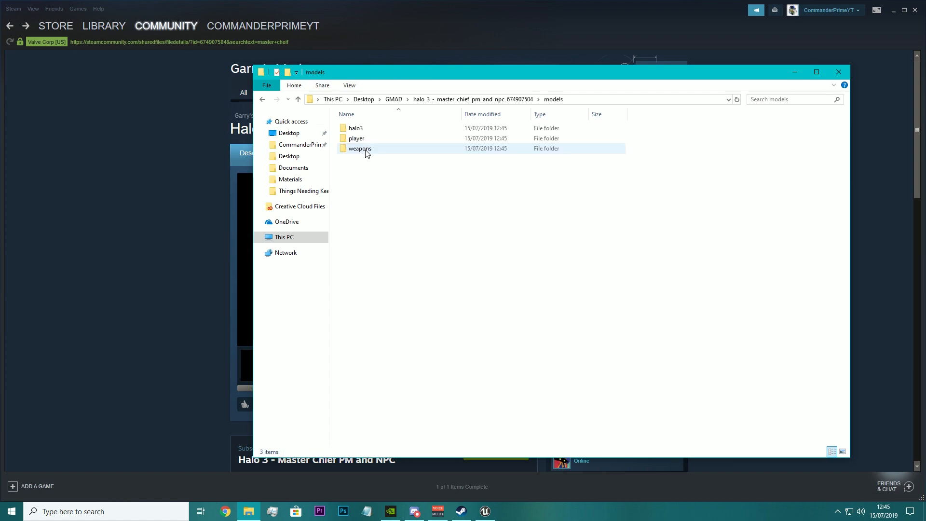
double_click(379, 129)
double_click(380, 132)
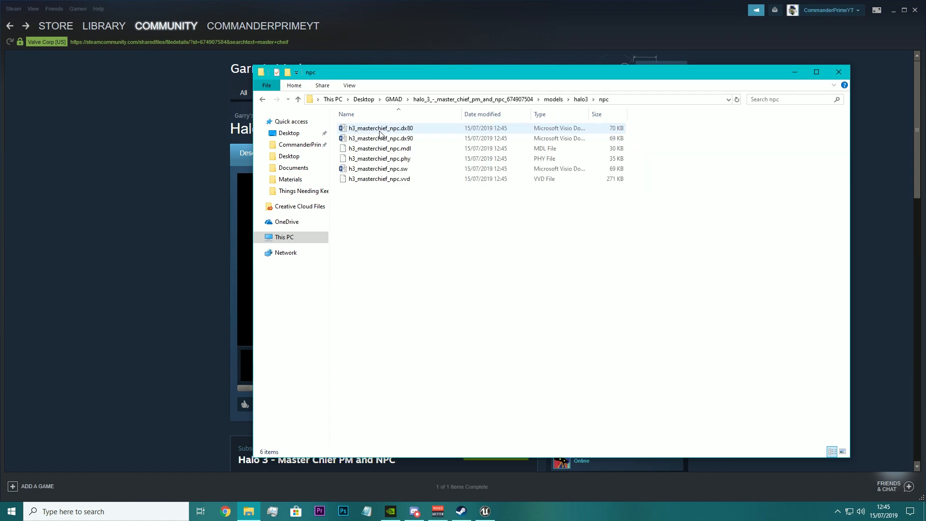
left_click(395, 151)
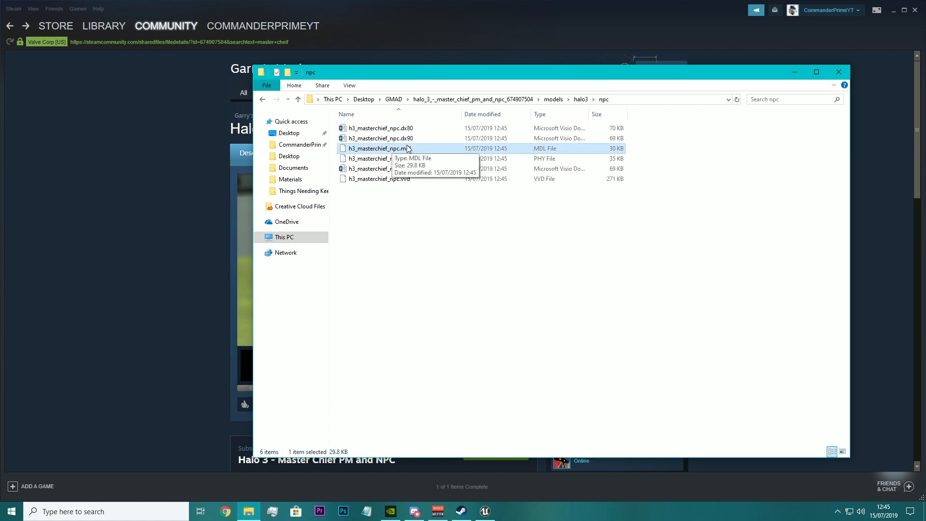
Inspect the model files in the player and weapons folders, returning to the addon's models folder
key("BackSpace")
key("BackSpace")
double_click(364, 139)
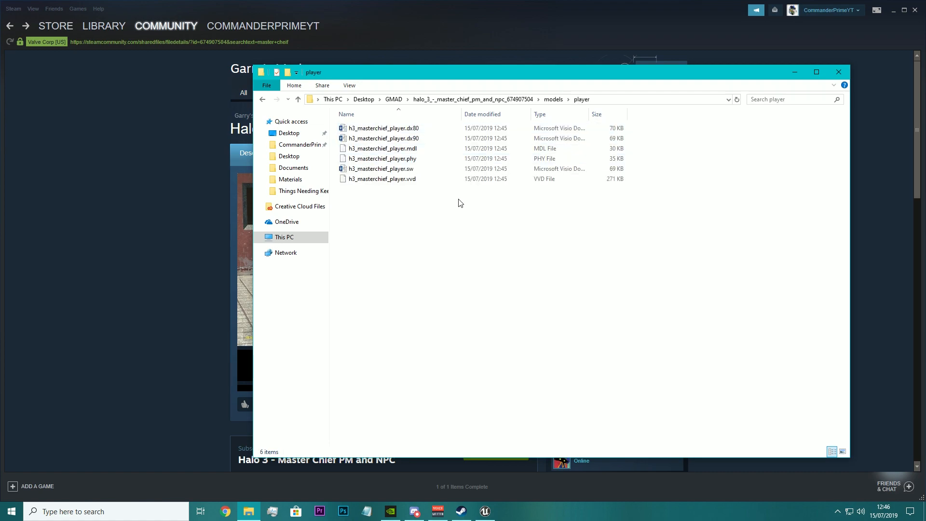
key("BackSpace")
double_click(379, 149)
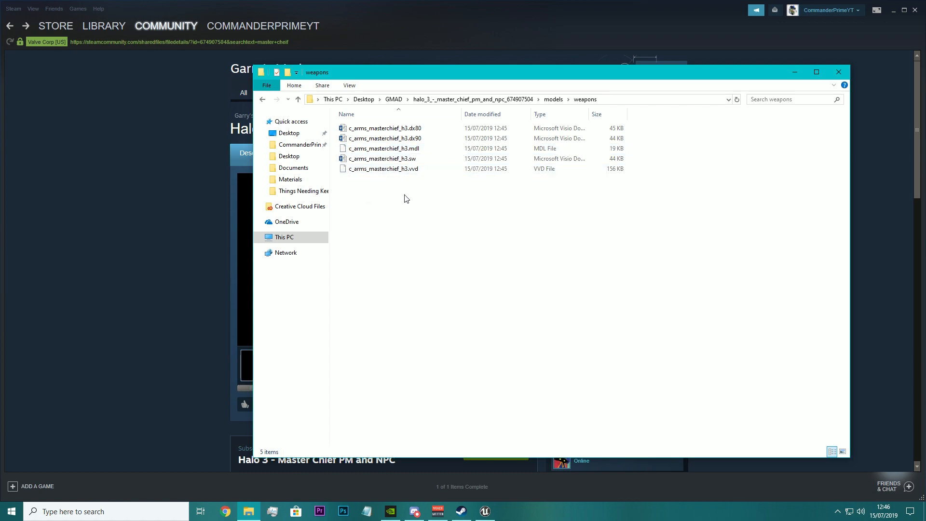
key("BackSpace")
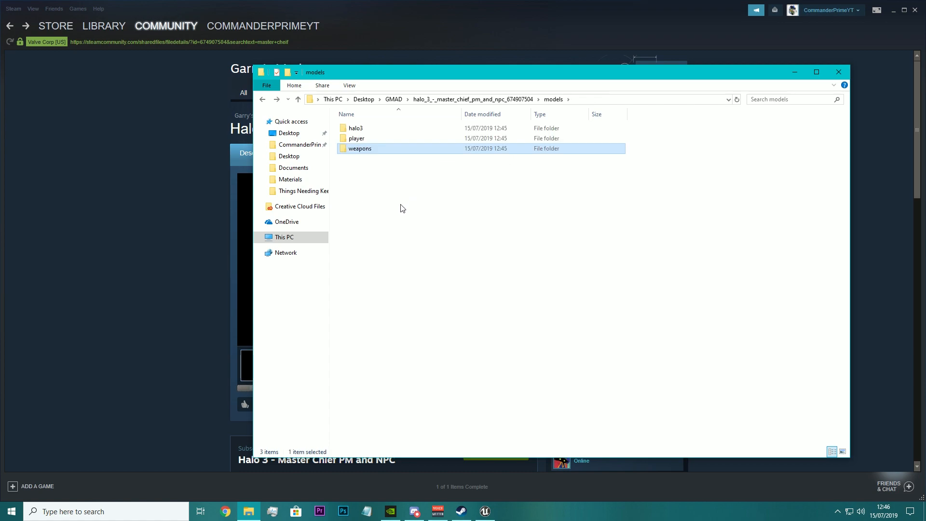
Reopen the halo3\npc folder containing the Master Chief NPC model files
left_click(376, 130)
double_click(375, 129)
double_click(374, 129)
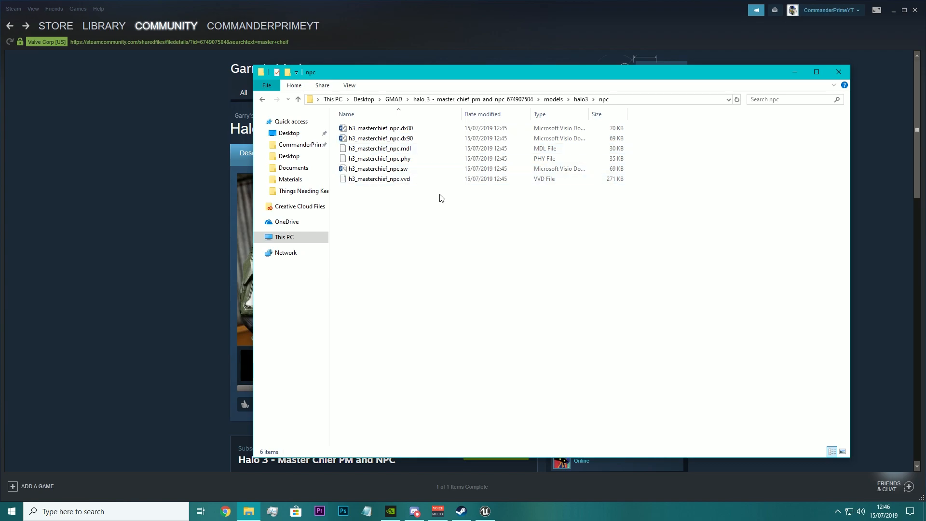
Delete the old Crowbar folder from the desktop, extract the Crowbar_2019-07-08_0.62 archive into its own folder, and place it among the other icons
key("super+d")
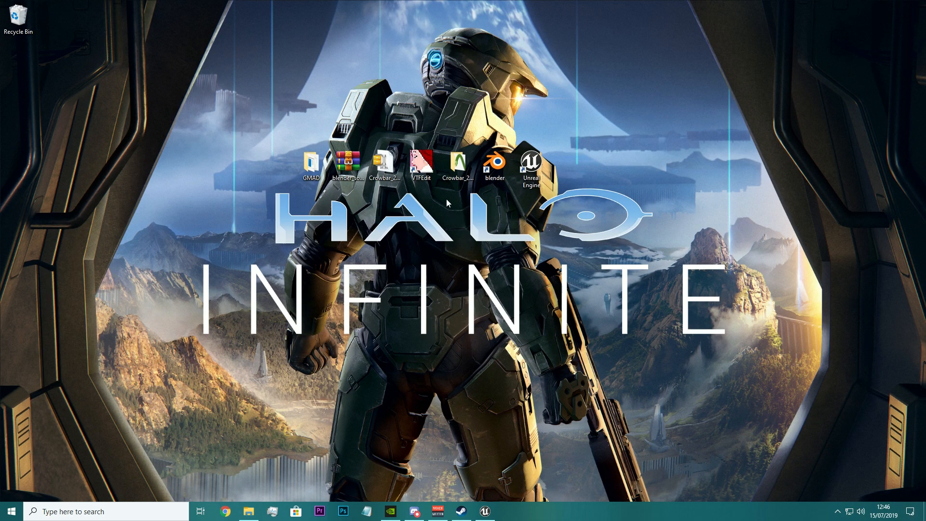
left_click(454, 167)
key("Delete")
right_click(379, 170)
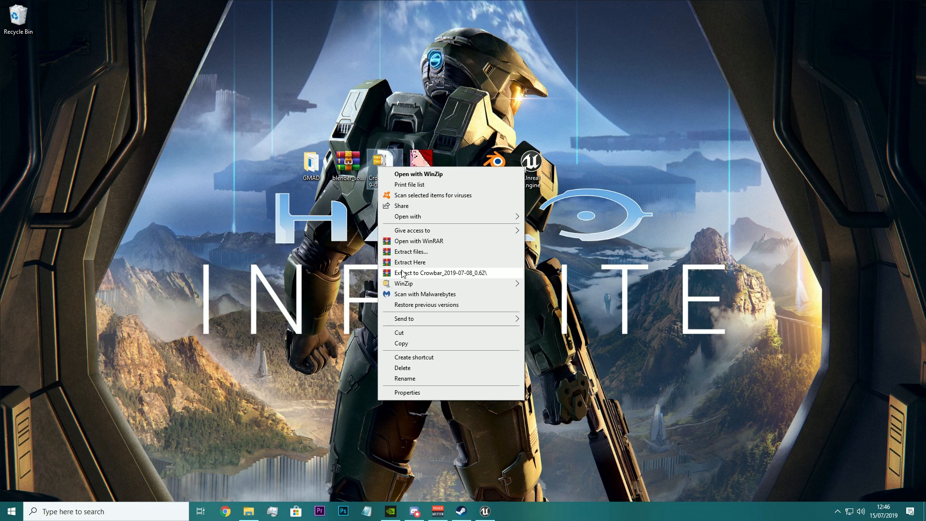
left_click(447, 275)
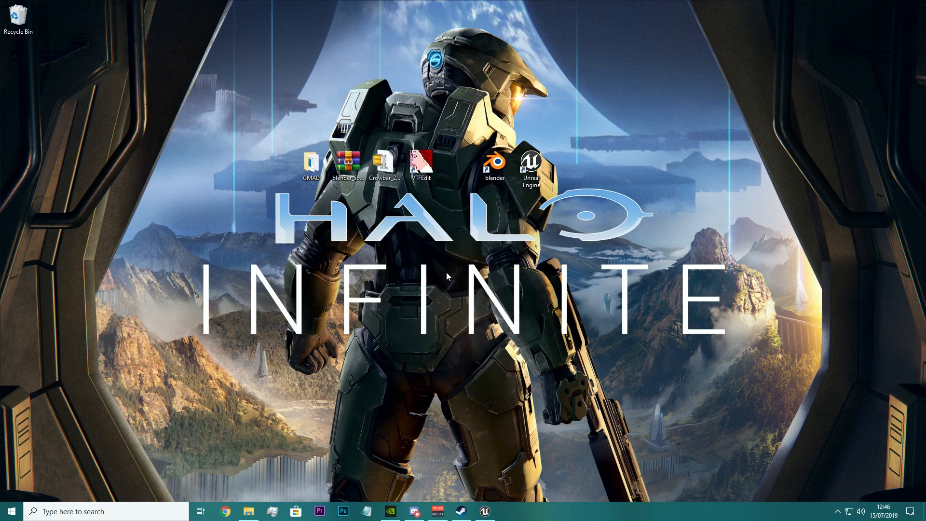
left_click_drag(20, 67, 455, 164)
Launch Crowbar from the extracted folder and bring up its Decompile settings
double_click(456, 164)
left_click(370, 140)
double_click(370, 140)
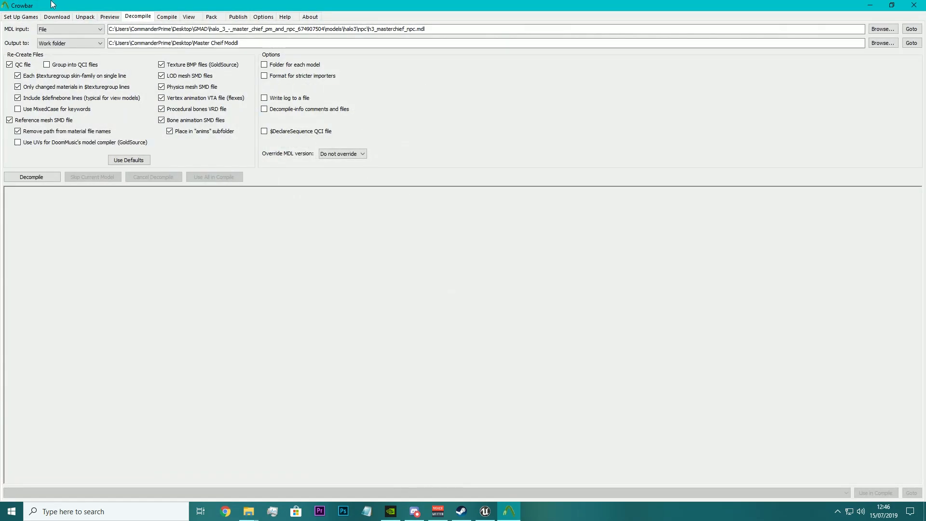
left_click(21, 16)
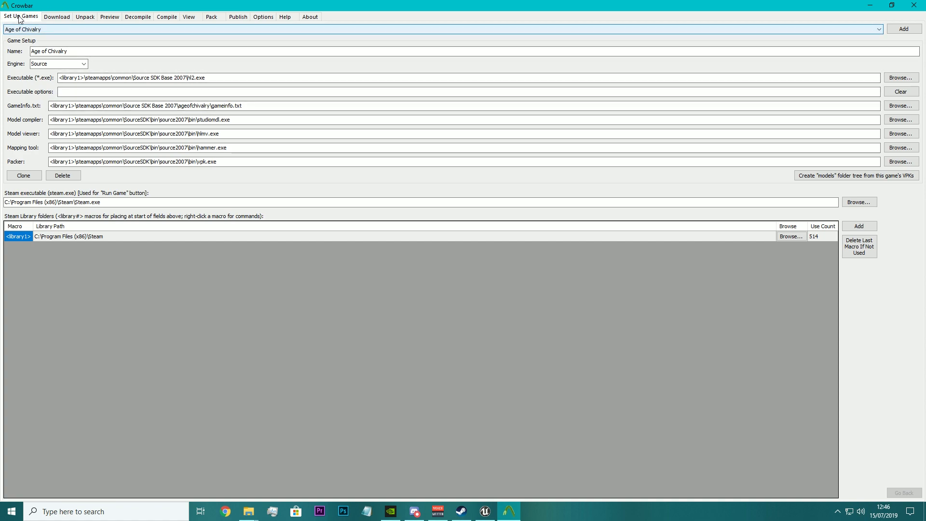
left_click(137, 18)
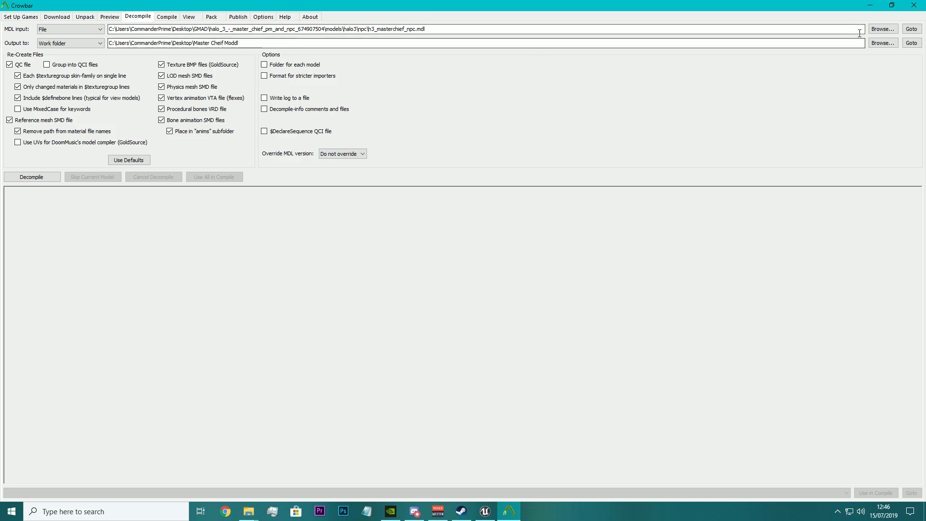
Set h3_masterchief_npc.mdl from the GMAD addon's models\halo3\npc folder as the MDL input for decompiling
left_click(891, 31)
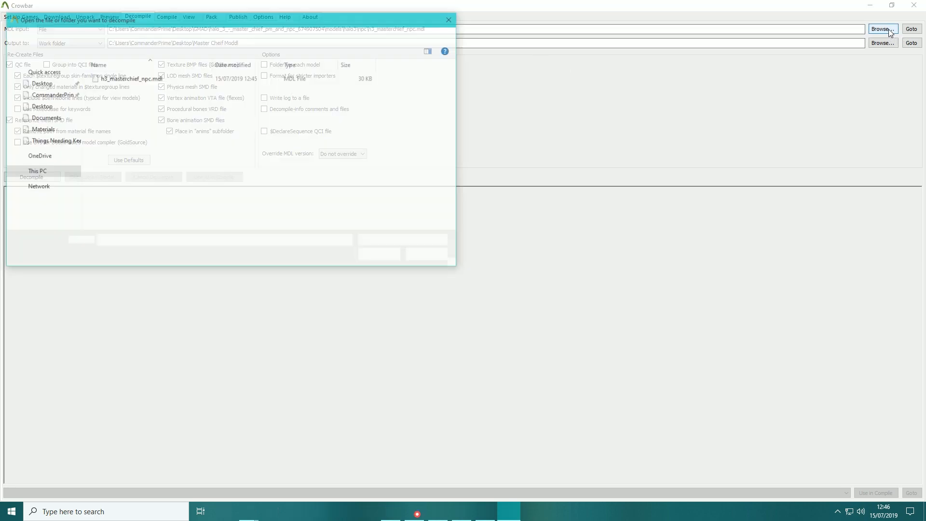
left_click(39, 84)
double_click(127, 88)
double_click(132, 79)
double_click(120, 97)
left_click(127, 82)
double_click(128, 79)
double_click(124, 80)
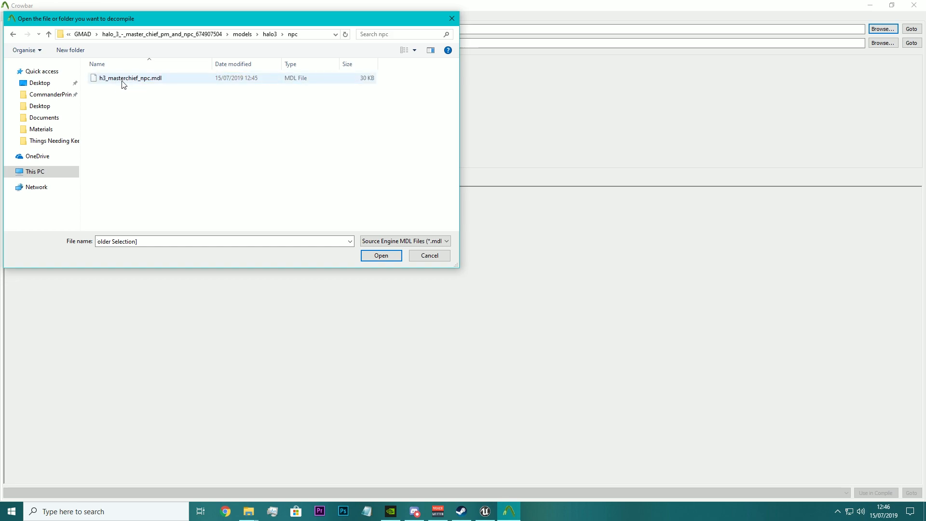
double_click(170, 81)
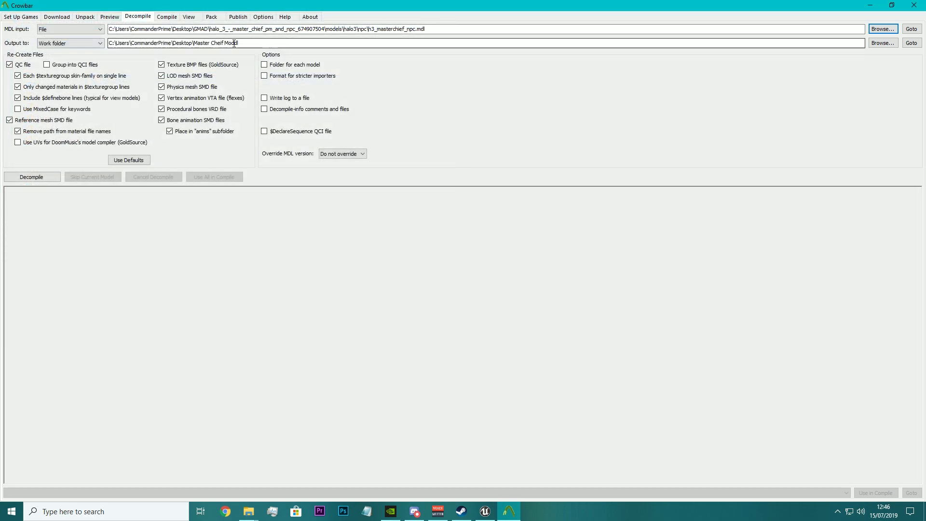
Create a desktop folder named Master Chief Model and set it as the decompile output folder
left_click(883, 43)
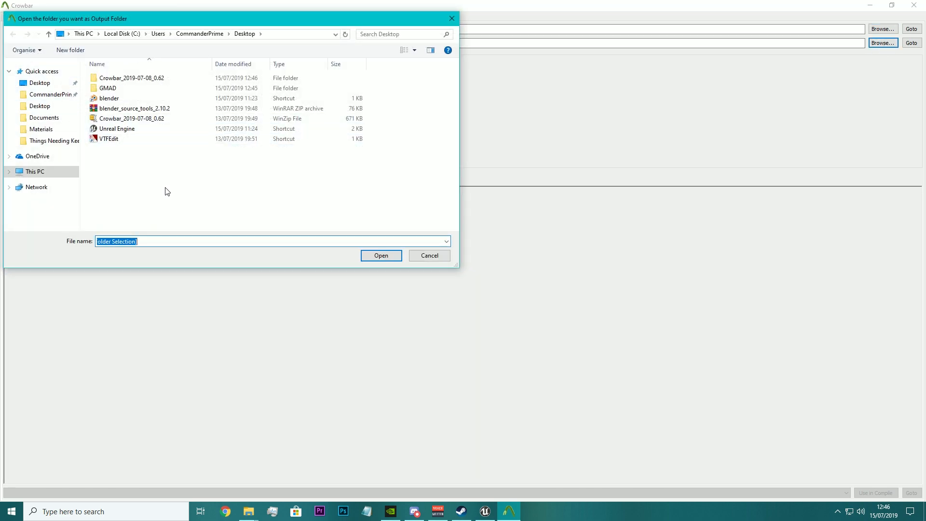
left_click(71, 50)
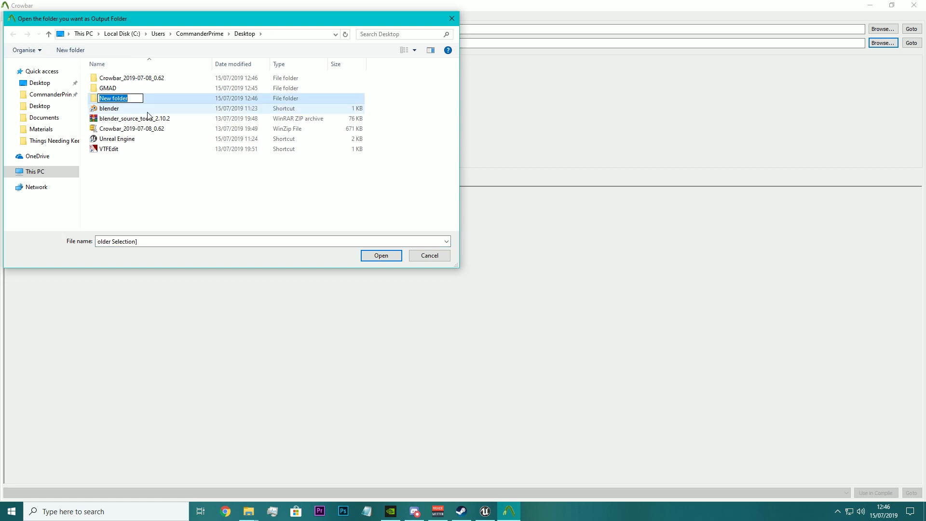
type("Ma")
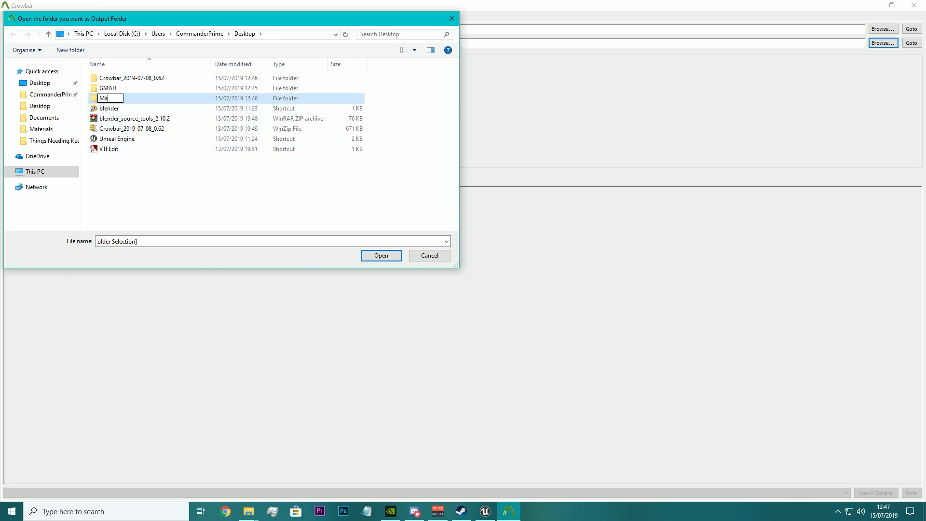
type("ster Chief Model")
key("Return")
key("Return")
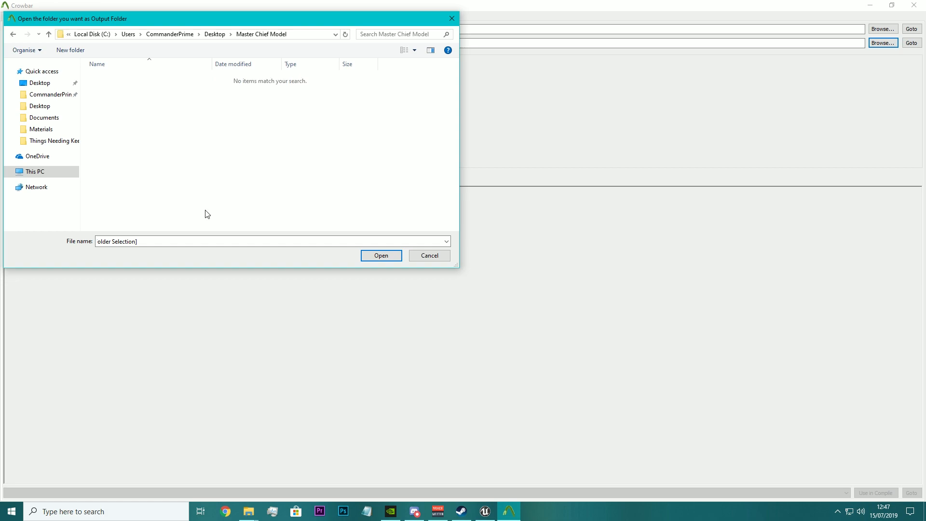
left_click(380, 255)
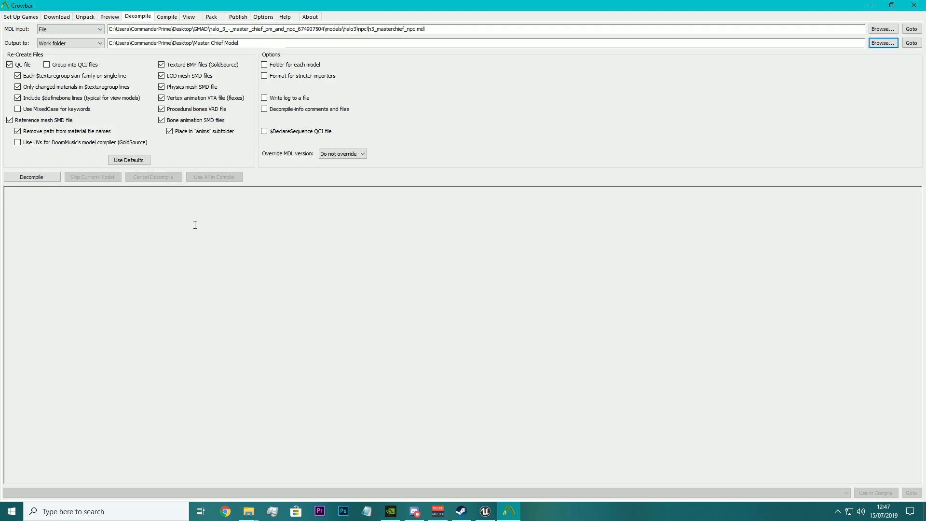
Decompile the model, close the Crowbar windows, and move the Master Chief Model folder beside the GMAD folder on the desktop
left_click(38, 178)
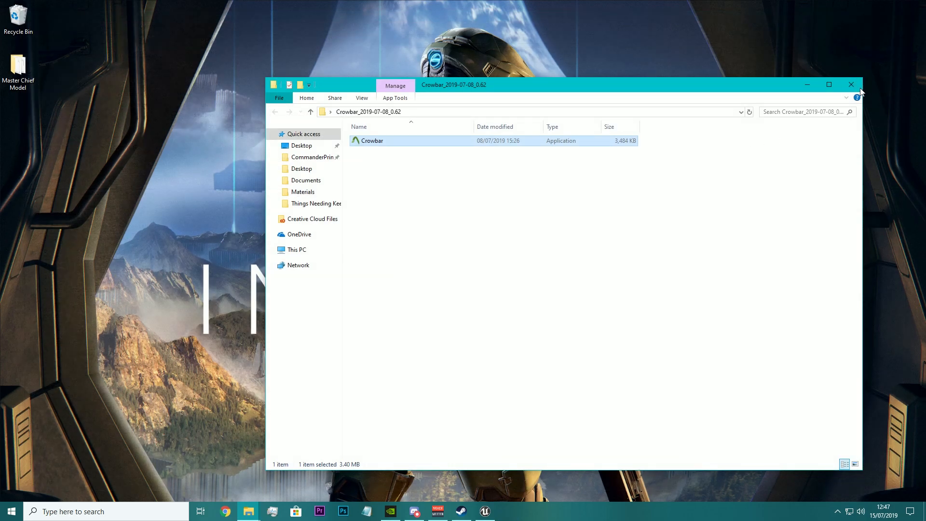
left_click(857, 86)
left_click_drag(18, 67, 275, 167)
Inspect the decompiled animation, QC and SMD files in the Master Chief Model folder and close its window
key("Return")
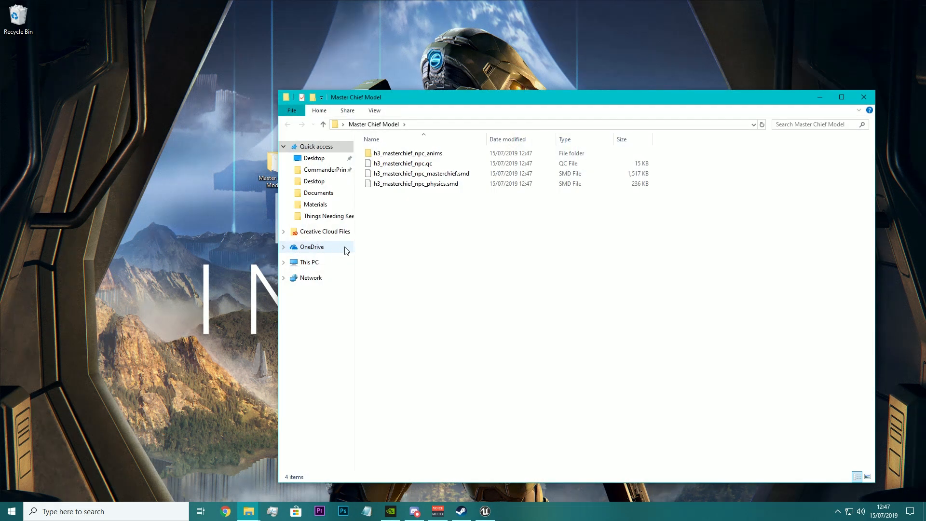
double_click(436, 154)
key("alt+Left")
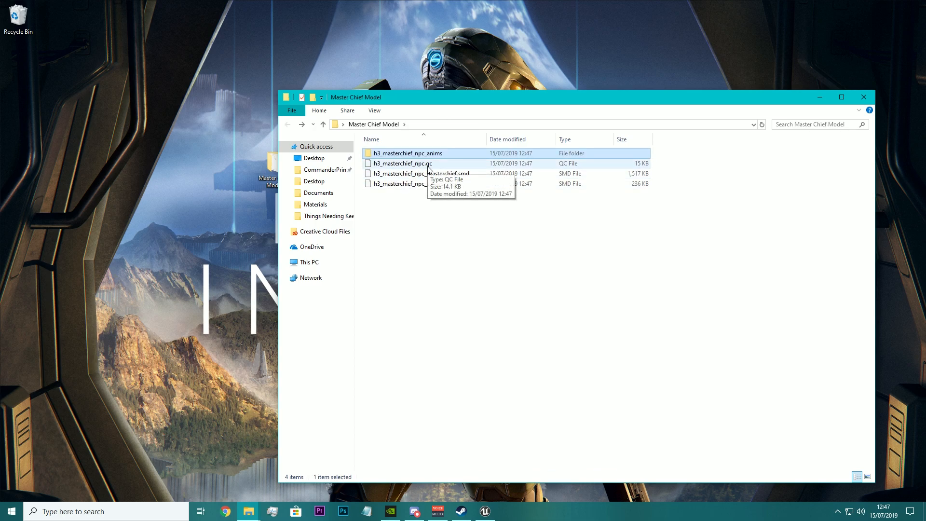
left_click(548, 166)
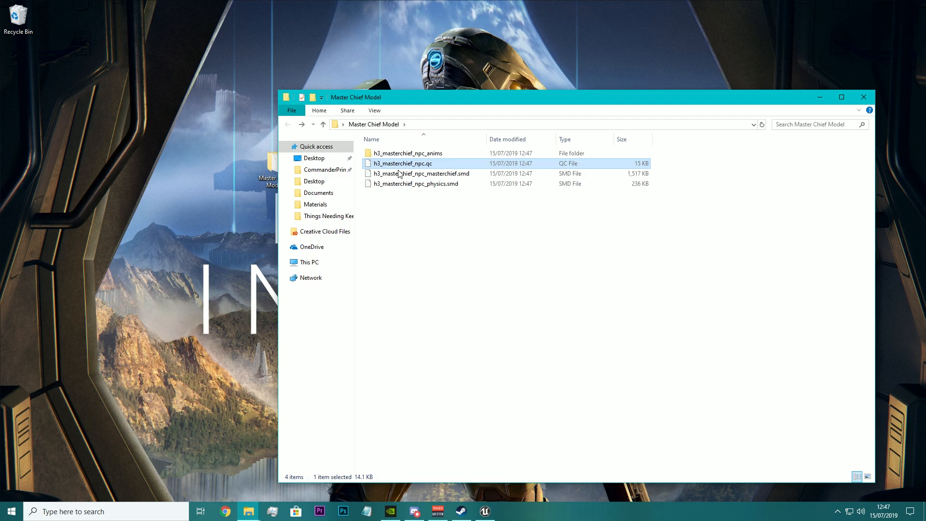
left_click(431, 269)
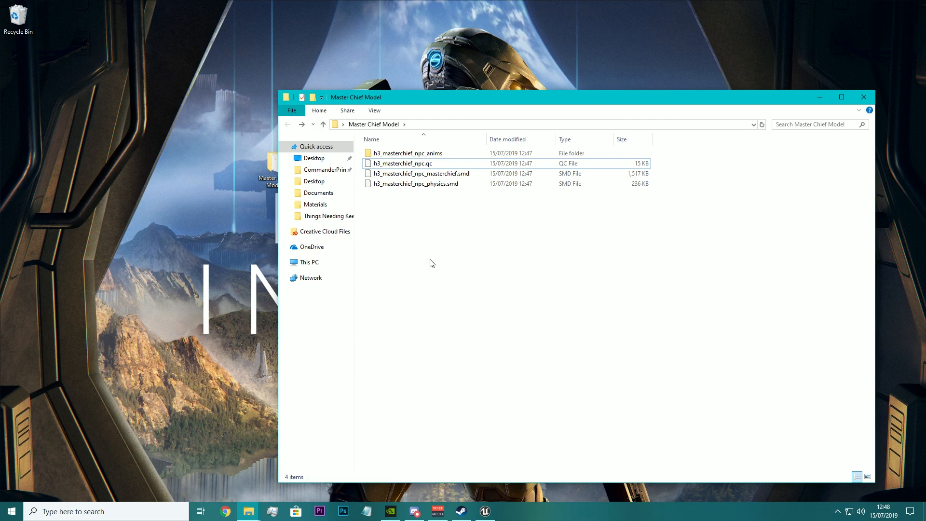
left_click(287, 99)
left_click(301, 170)
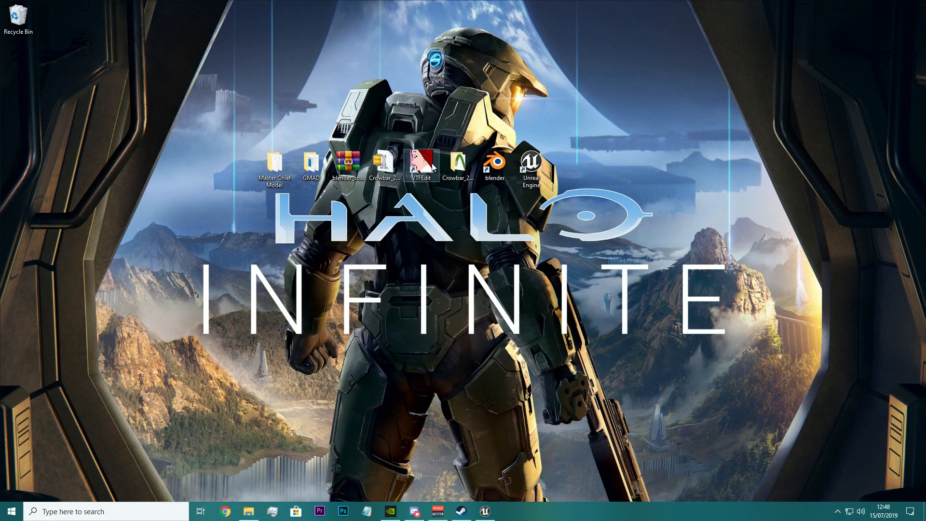
Launch Blender in a maximized window and delete the default cube from the scene
double_click(501, 168)
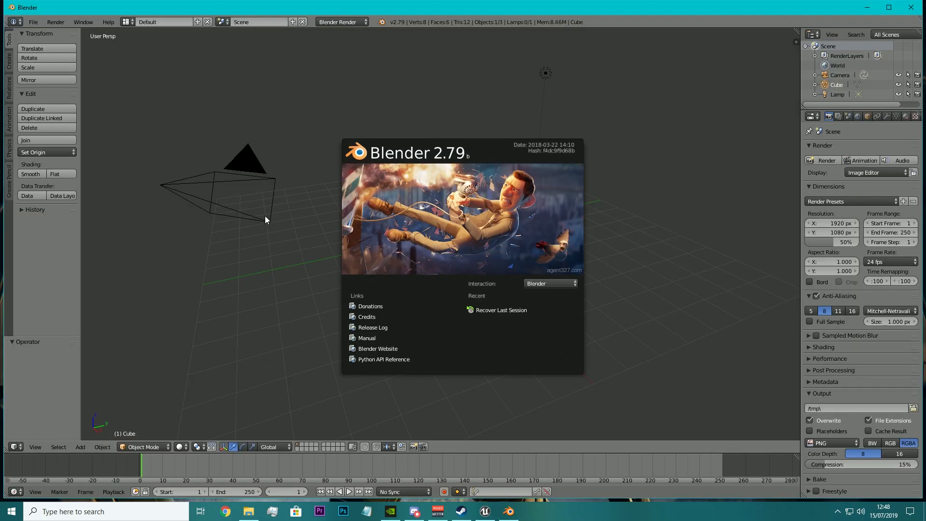
left_click(268, 207)
left_click(889, 7)
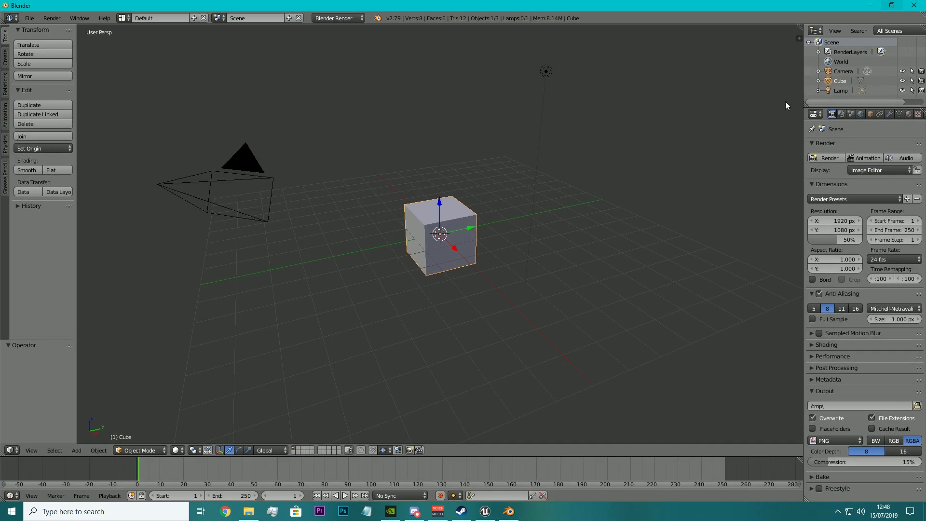
key("x")
left_click(442, 236)
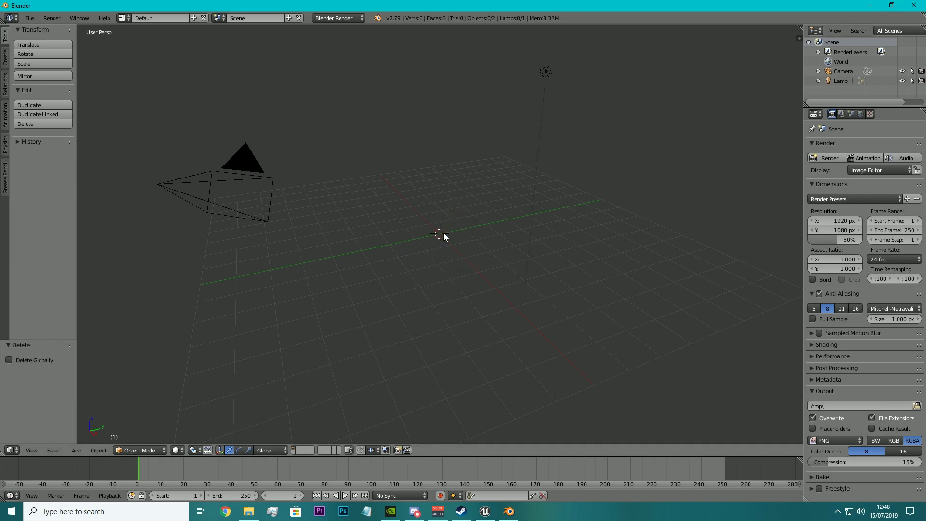
Locate the blender_source_tools_2.10.2 archive on the desktop and return to Blender
left_click(30, 19)
left_click(282, 148)
left_click(924, 511)
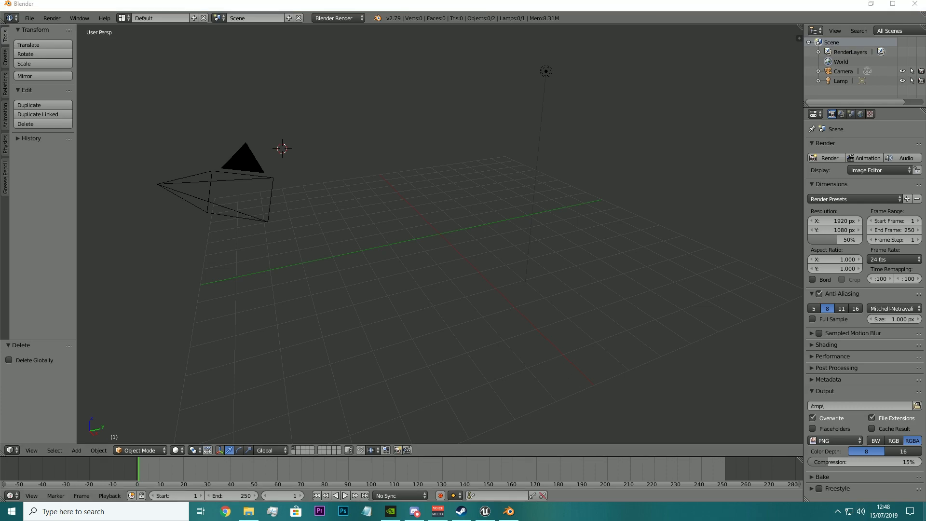
left_click(346, 175)
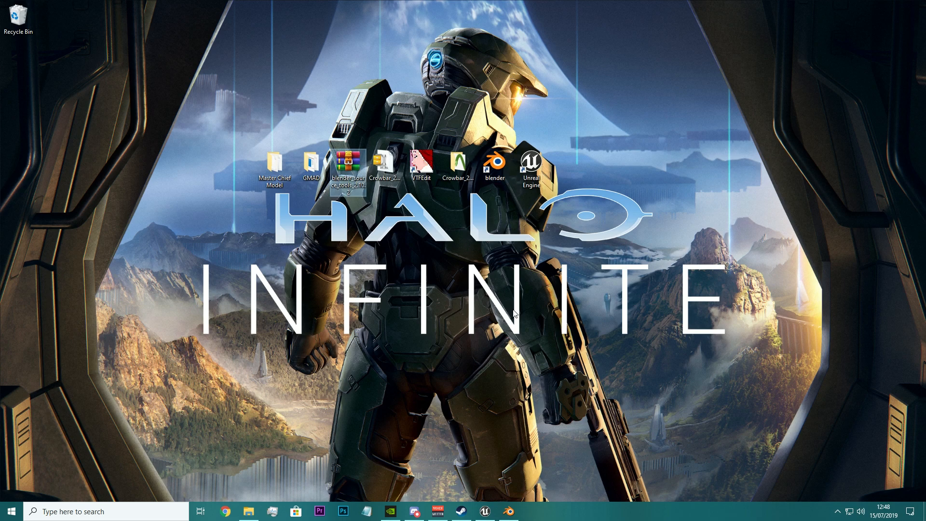
left_click(508, 510)
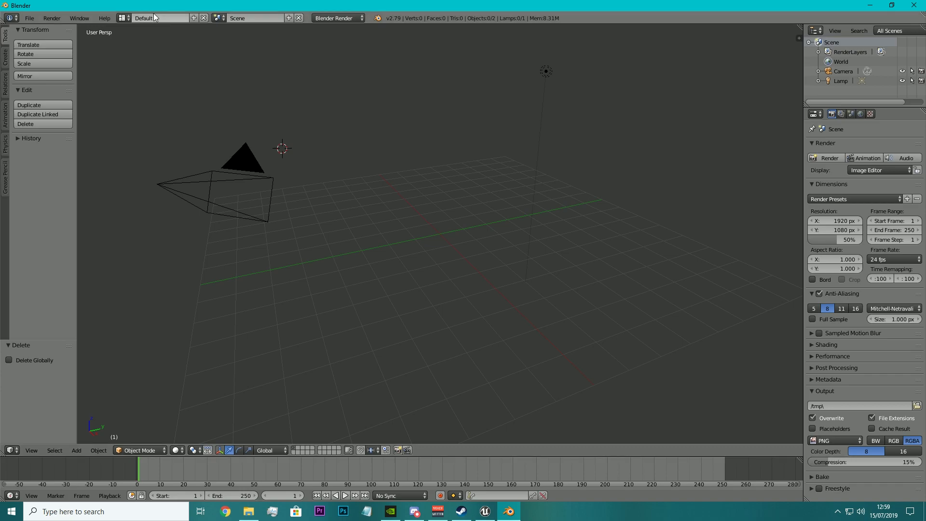
left_click(34, 20)
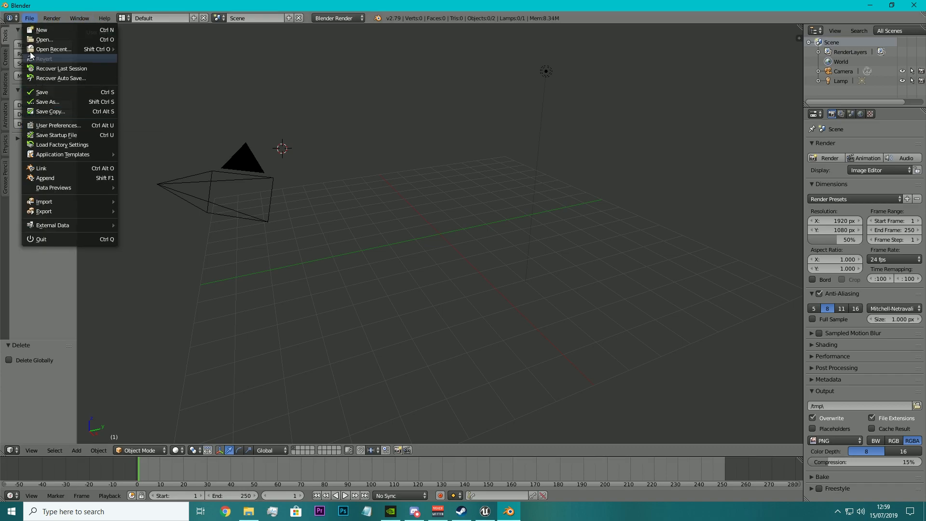
mouse_move(40, 15)
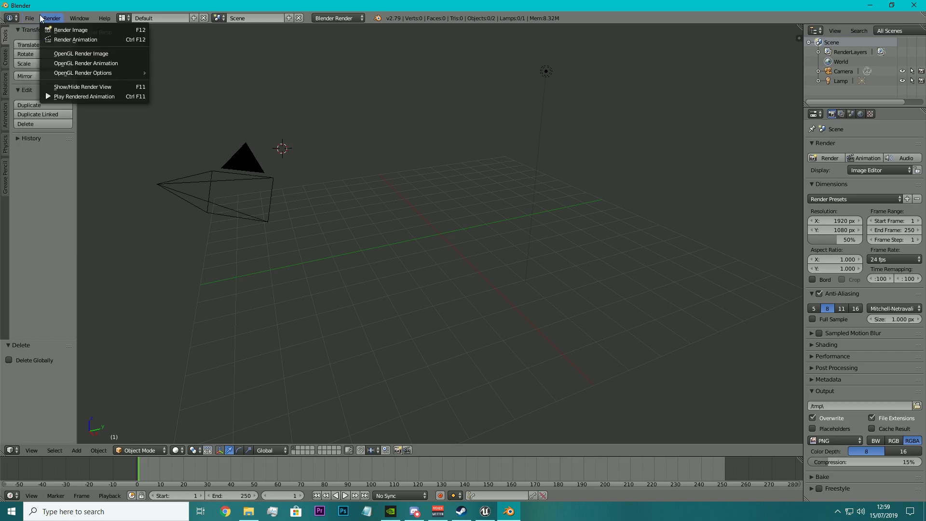
left_click(39, 15)
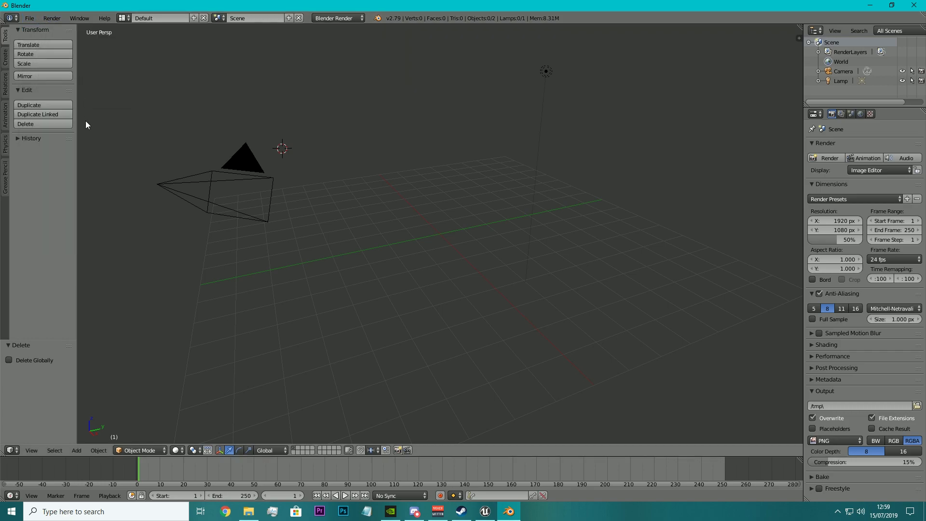
left_click(31, 18)
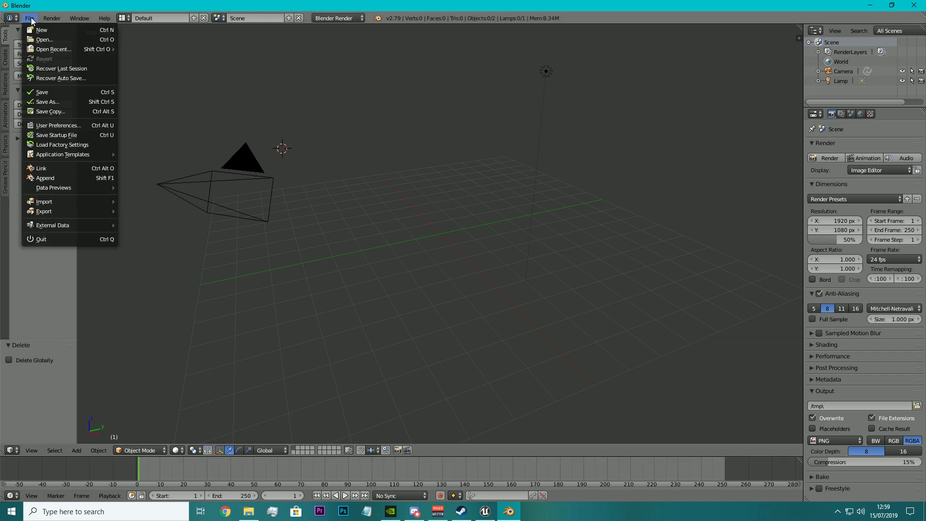
left_click(69, 124)
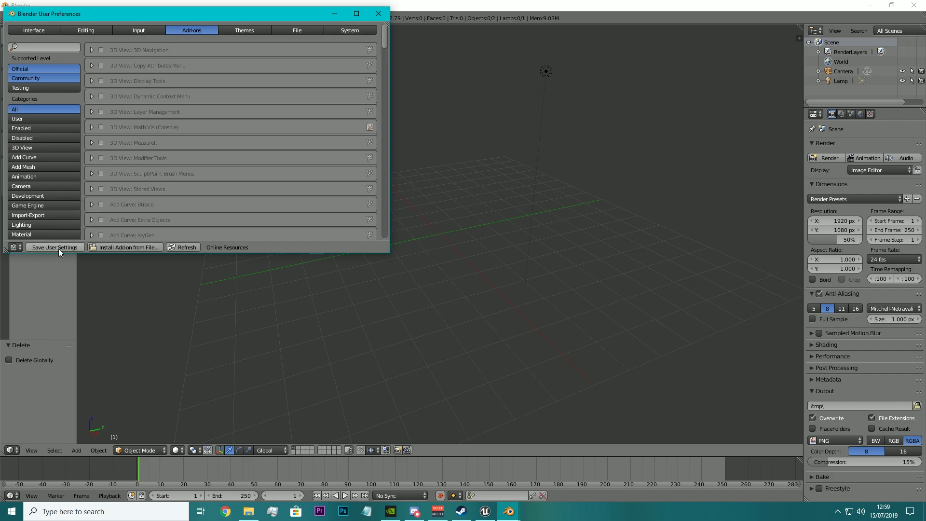
left_click(108, 248)
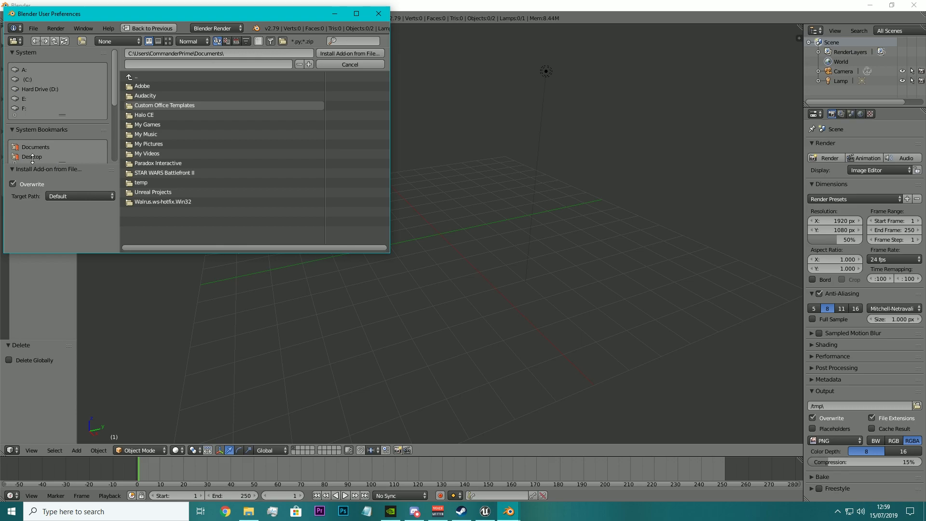
left_click(33, 157)
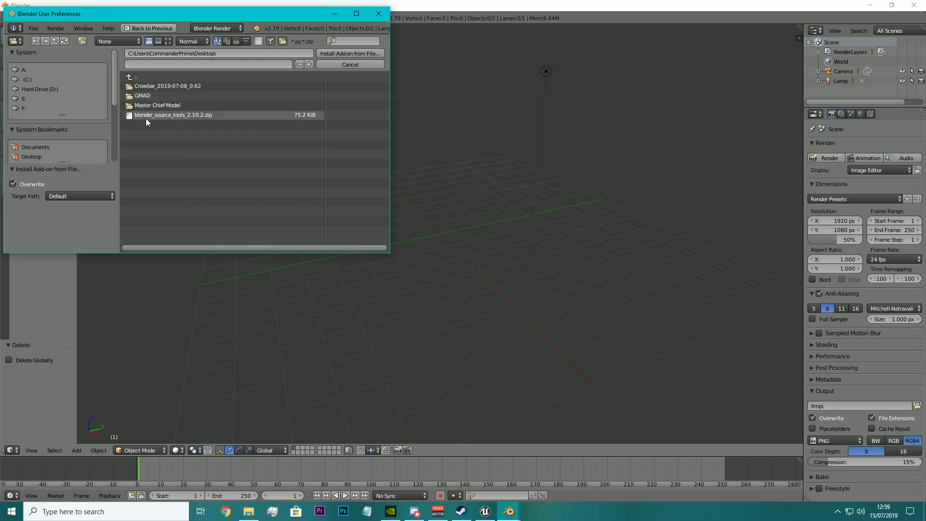
left_click(378, 13)
Reopen the add-on preferences, toggle the Dynamic Context Menu add-on on and off, save the user settings and close the preferences window
left_click(29, 17)
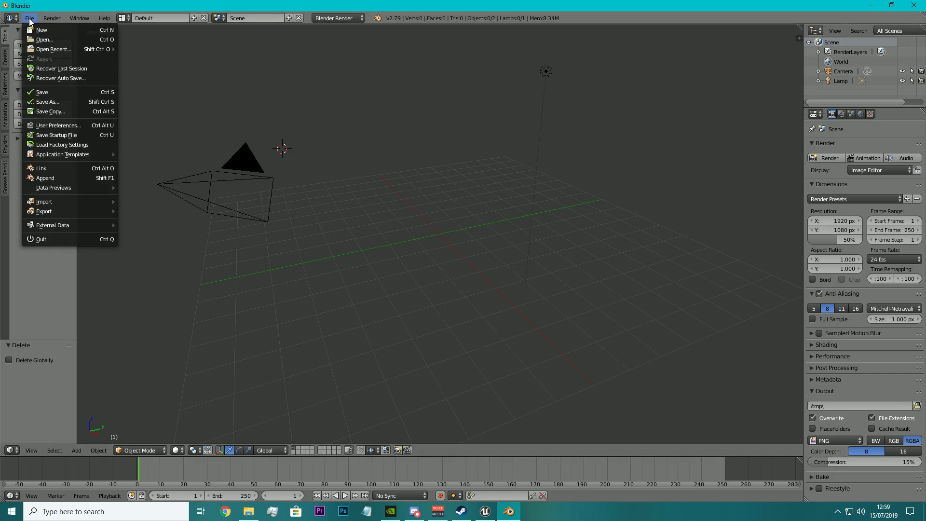
left_click(59, 125)
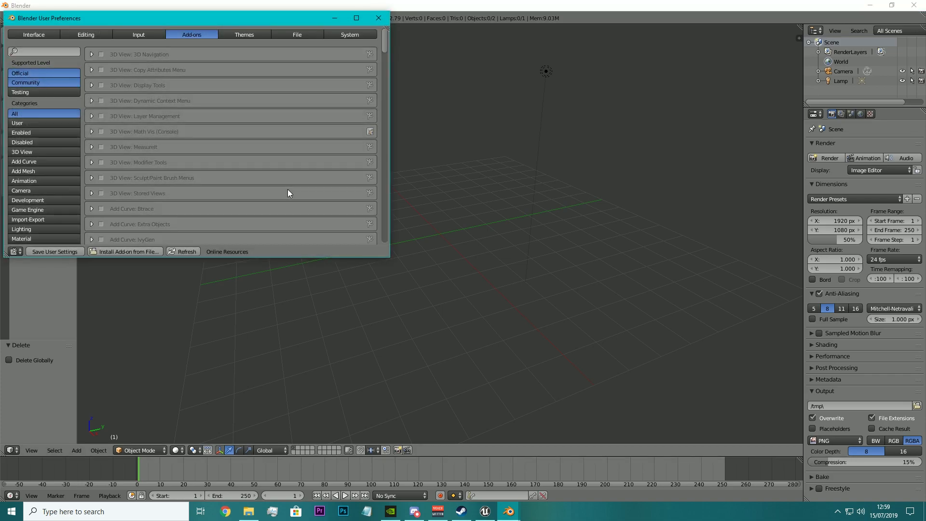
left_click(101, 100)
left_click(100, 100)
left_click(48, 251)
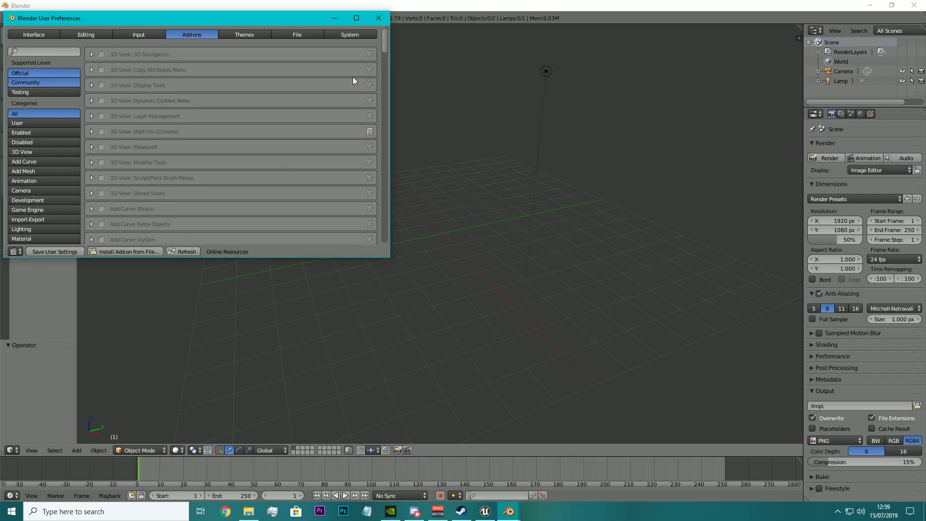
left_click(378, 17)
Import h3_masterchief_npc.qc from the Master Chief Model folder on the desktop with the Source Engine importer
left_click(30, 18)
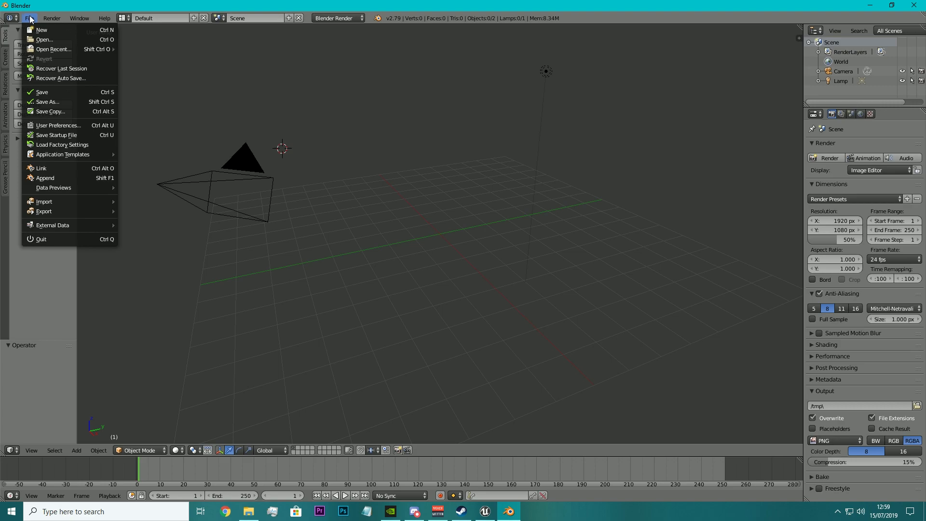
mouse_move(42, 208)
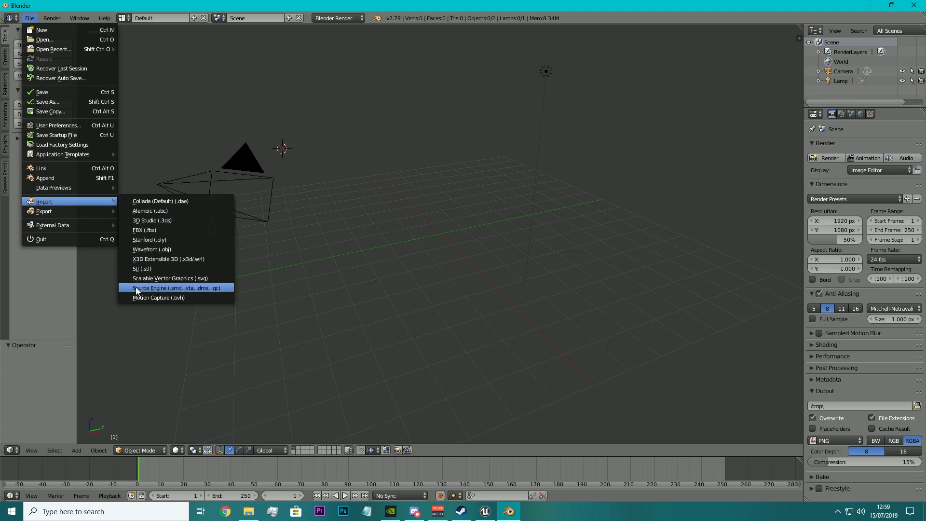
left_click(180, 293)
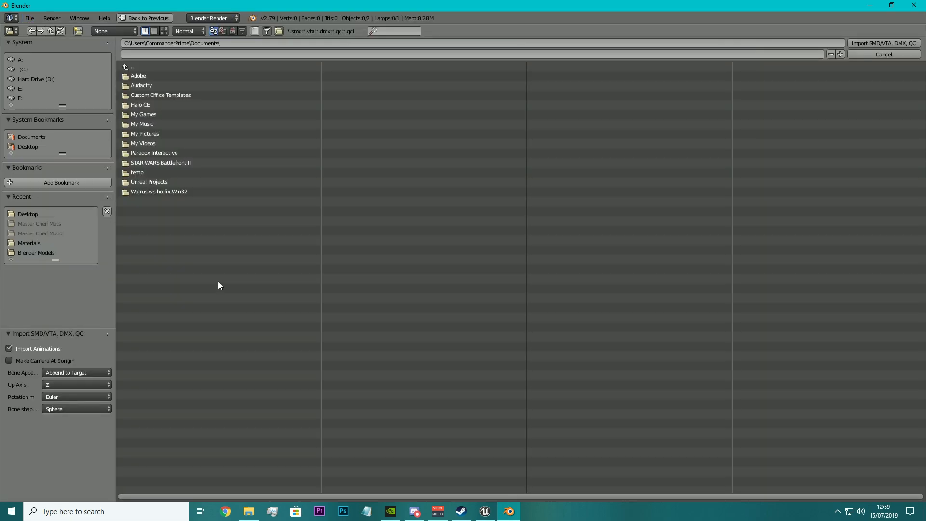
left_click(23, 146)
left_click(176, 92)
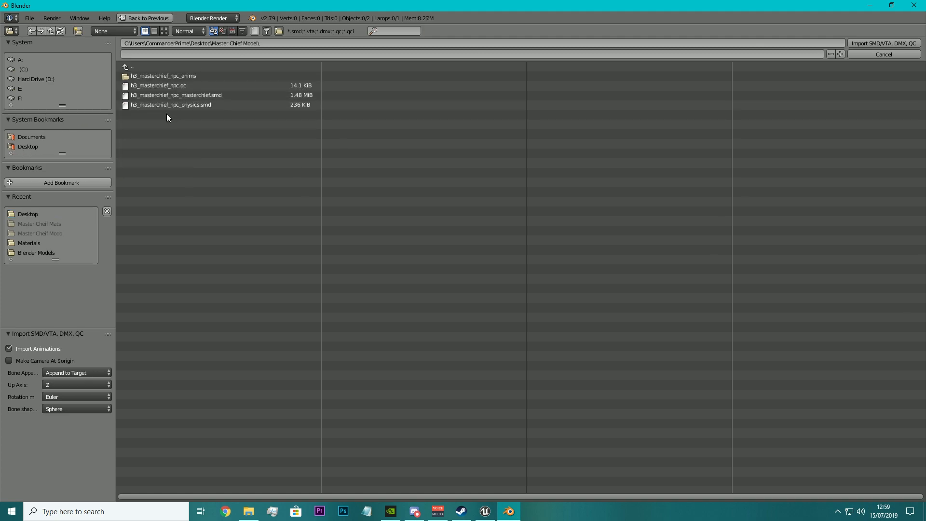
left_click(167, 85)
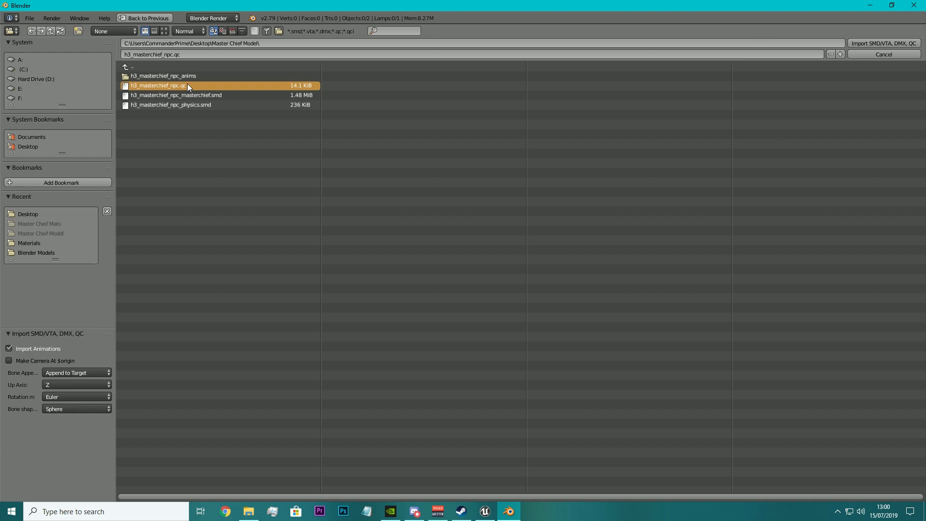
double_click(188, 86)
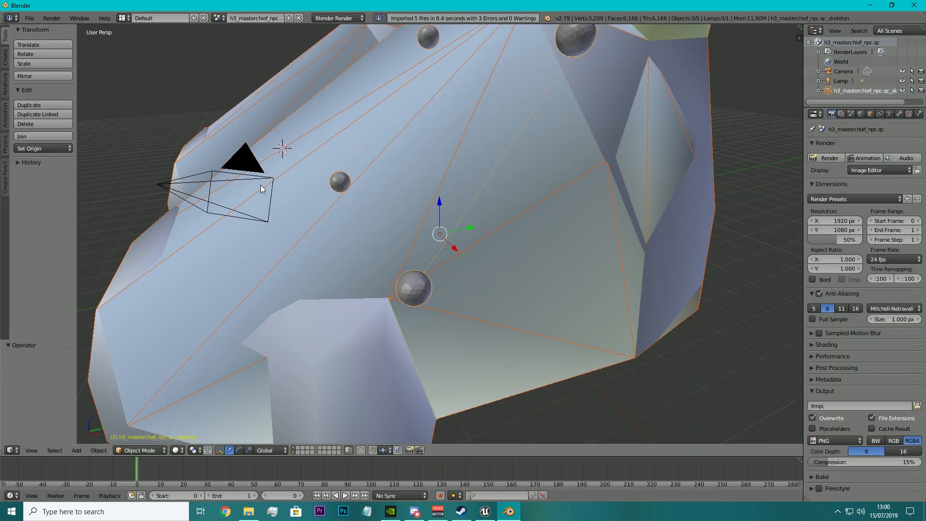
Select every object in the scene and scale them all down uniformly by a factor of about 0.039
middle_click_drag(260, 186, 343, 186)
scroll(377, 149, "down", 4)
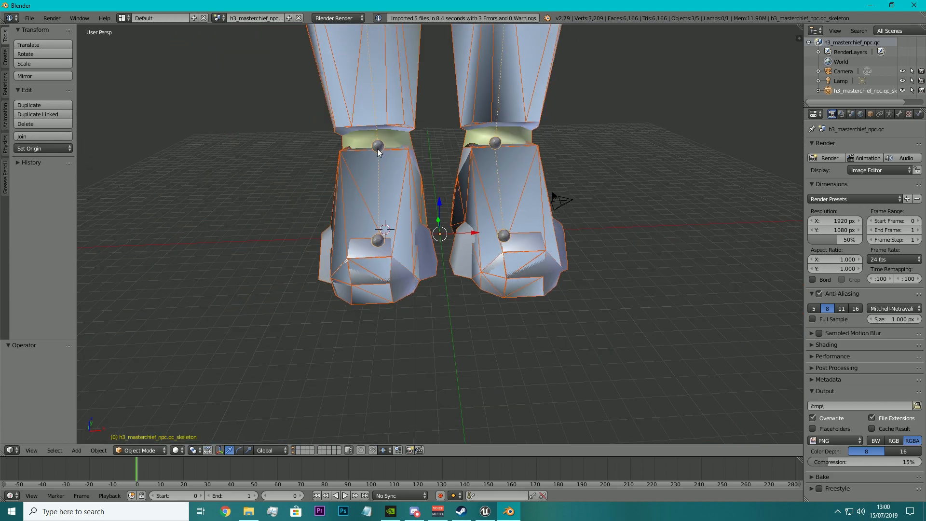
middle_click_drag(378, 153, 424, 148)
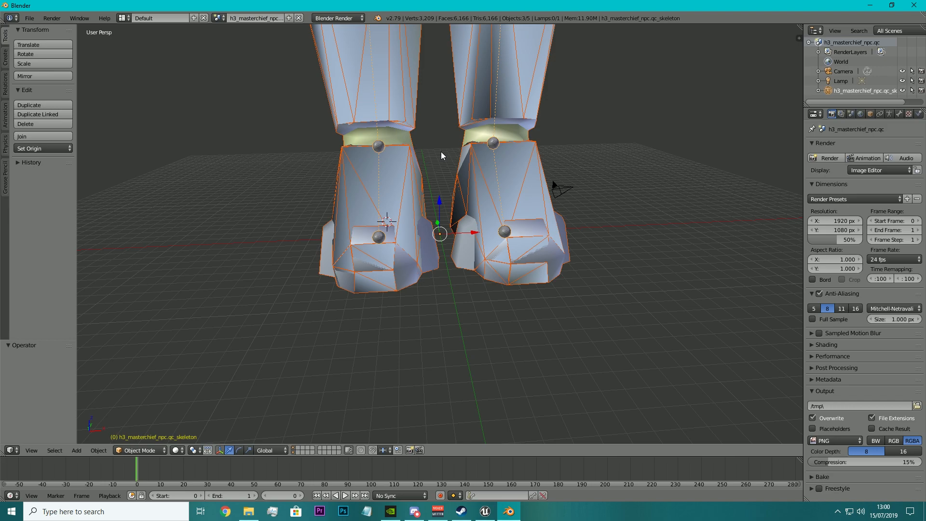
key("a")
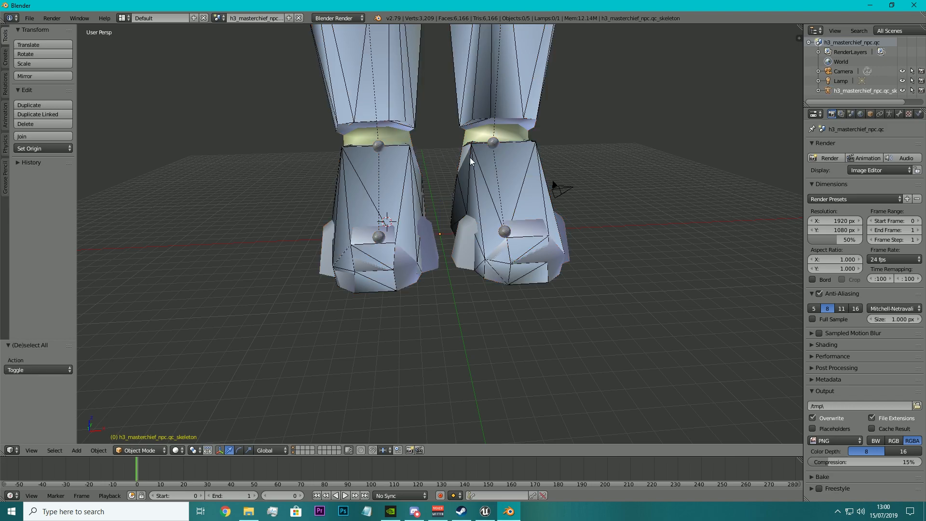
key("a")
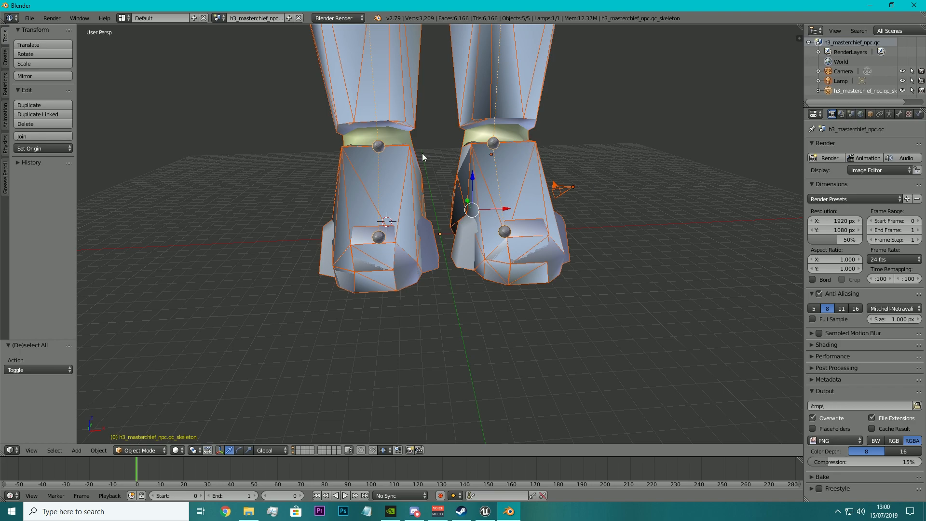
key("s")
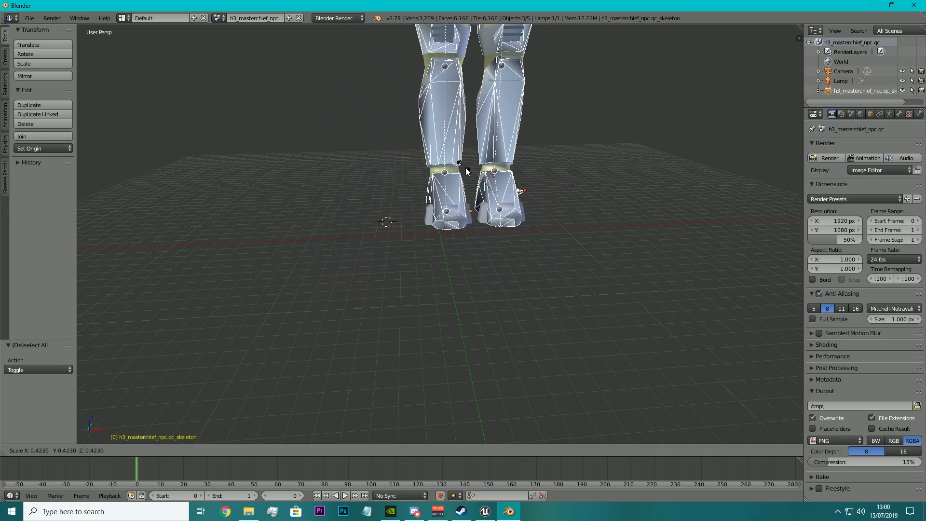
left_click(492, 192)
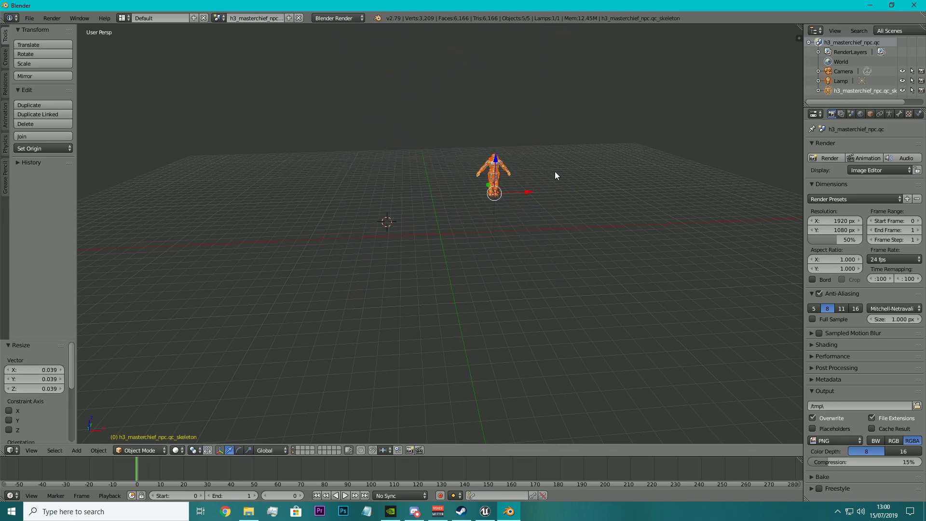
Move all the selected objects down about 3.5 units along the Z axis
mouse_move(543, 164)
middle_mouse_down()
mouse_move(518, 165)
mouse_move(528, 164)
middle_mouse_up()
scroll(531, 162, "up", 6)
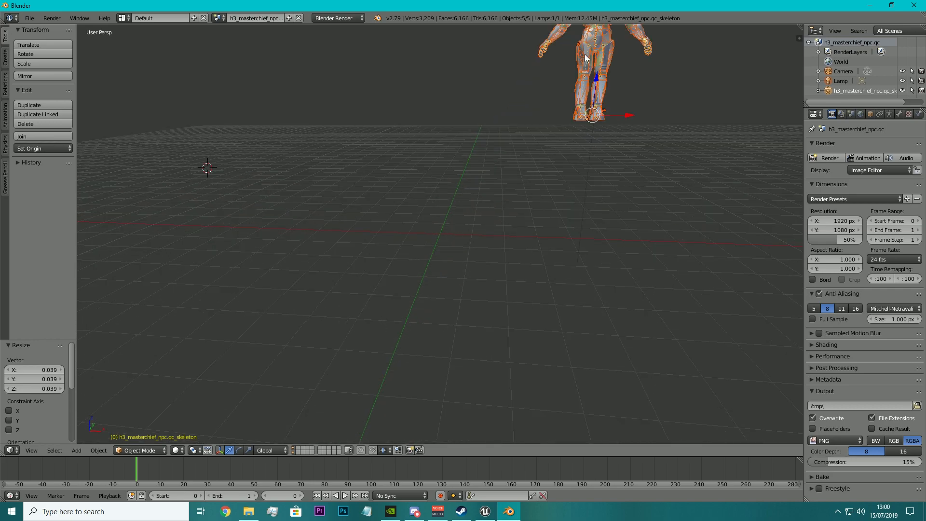
left_click_drag(597, 83, 577, 224)
Shrink the selected model, camera and lamp uniformly once more by a factor of about 0.29
middle_click_drag(479, 240, 452, 233)
scroll(454, 229, "up", 3)
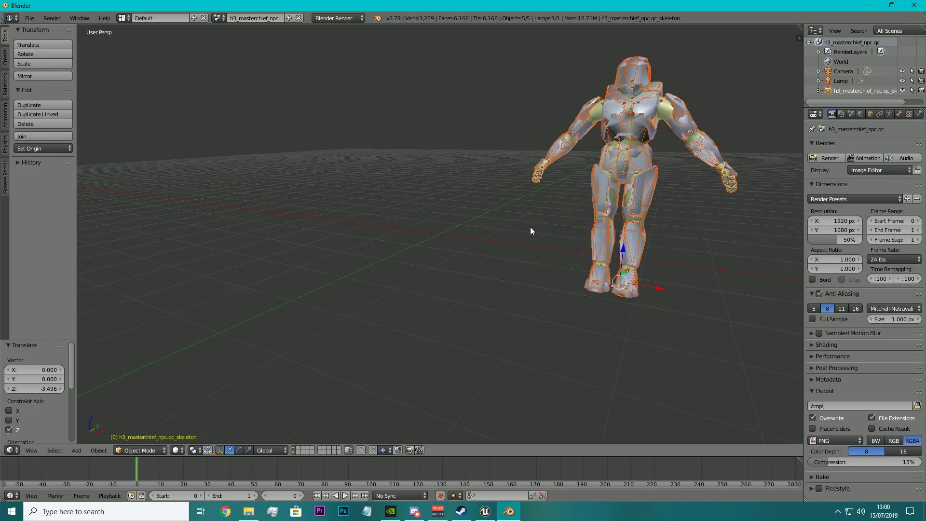
middle_click_drag(529, 230, 420, 257)
scroll(562, 203, "up", 3)
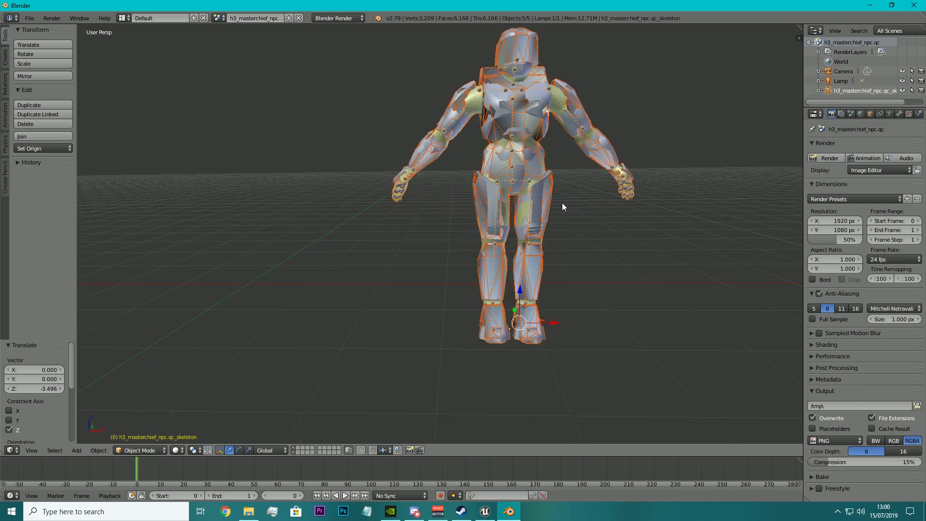
key("s")
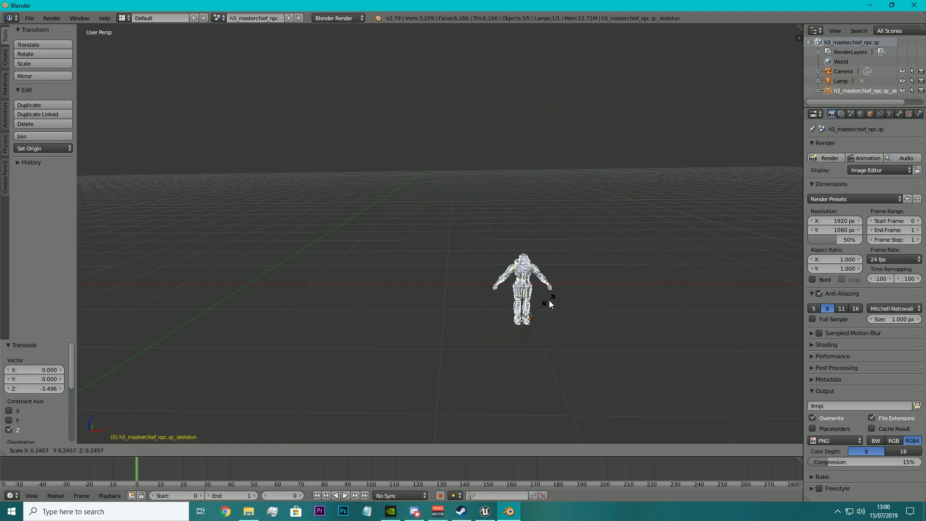
left_click(552, 295)
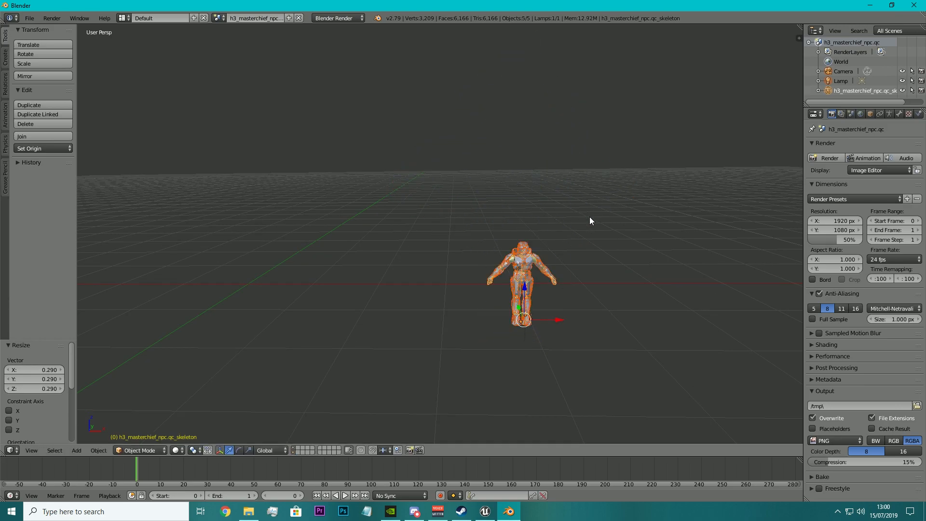
Deselect everything and examine the Master Chief model and its overlapping meshes in wireframe and solid shading from several angles
middle_click_drag(589, 221, 472, 194)
scroll(574, 206, "up", 8)
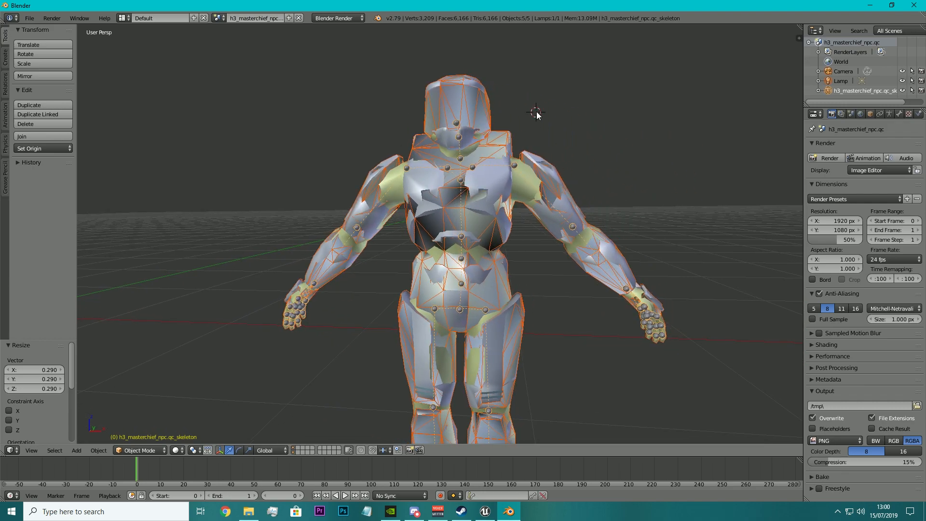
key("a")
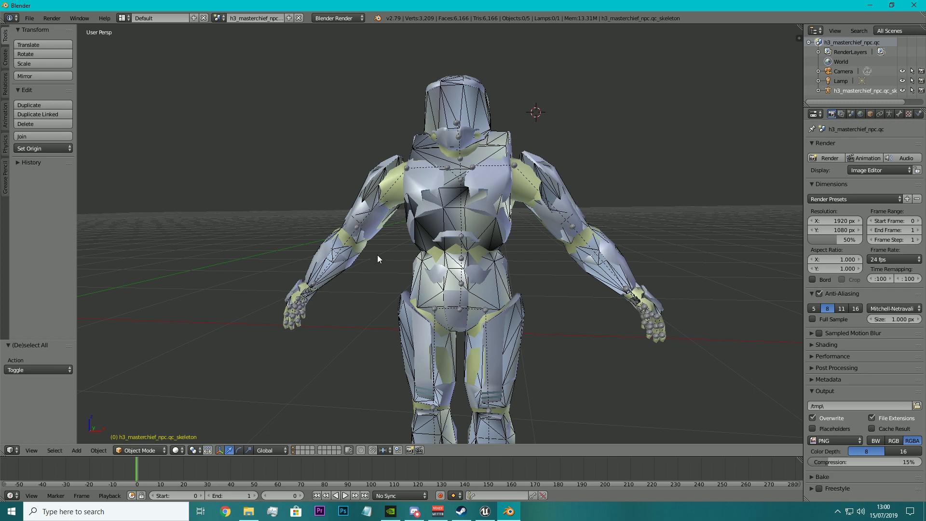
key("z")
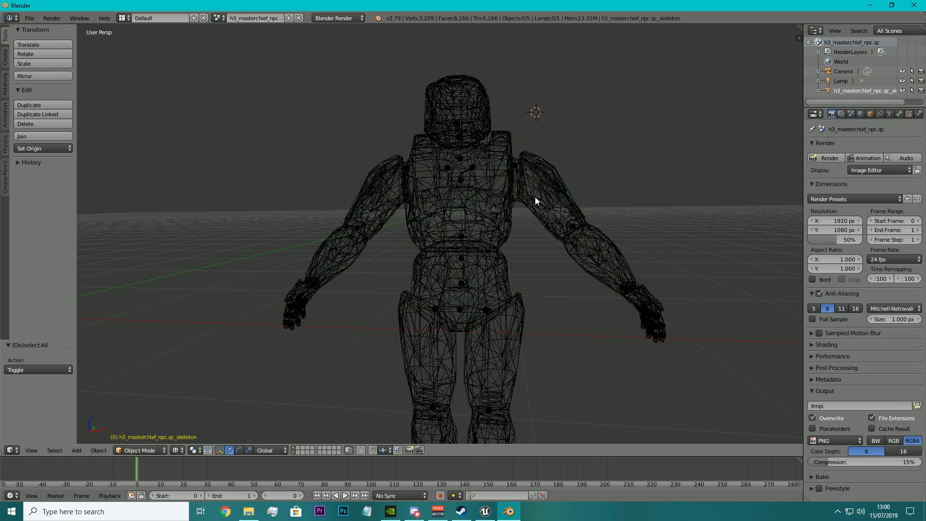
scroll(566, 230, "up", 5)
scroll(568, 230, "down", 8)
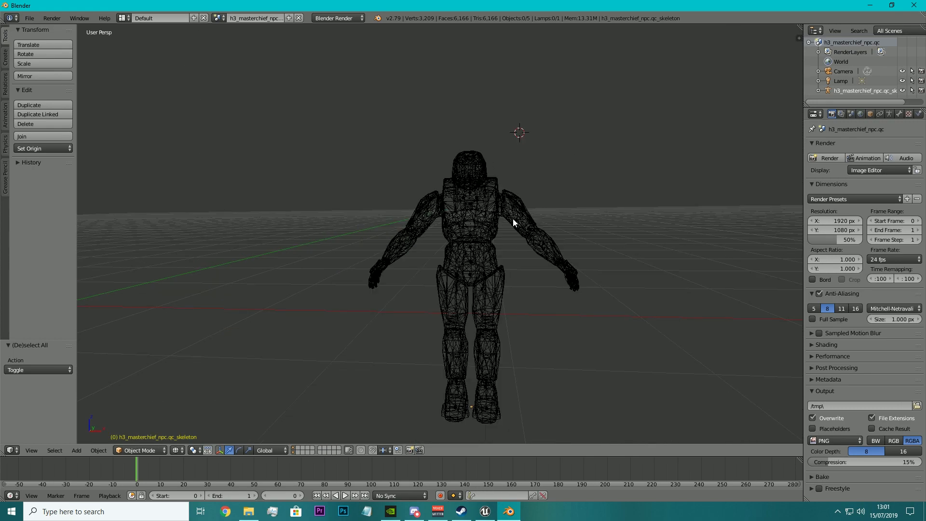
scroll(522, 216, "up", 3)
mouse_move(564, 207)
middle_mouse_down()
mouse_move(543, 215)
mouse_move(553, 210)
middle_mouse_up()
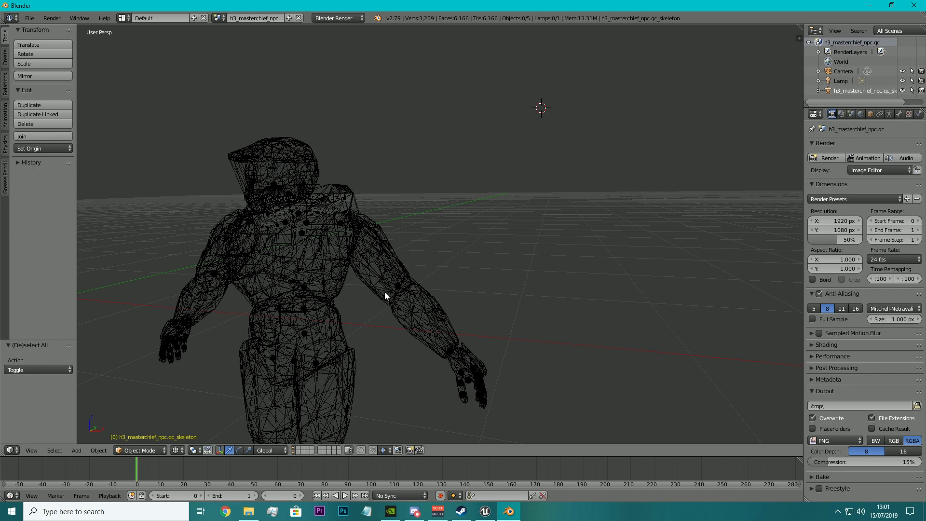
key("z")
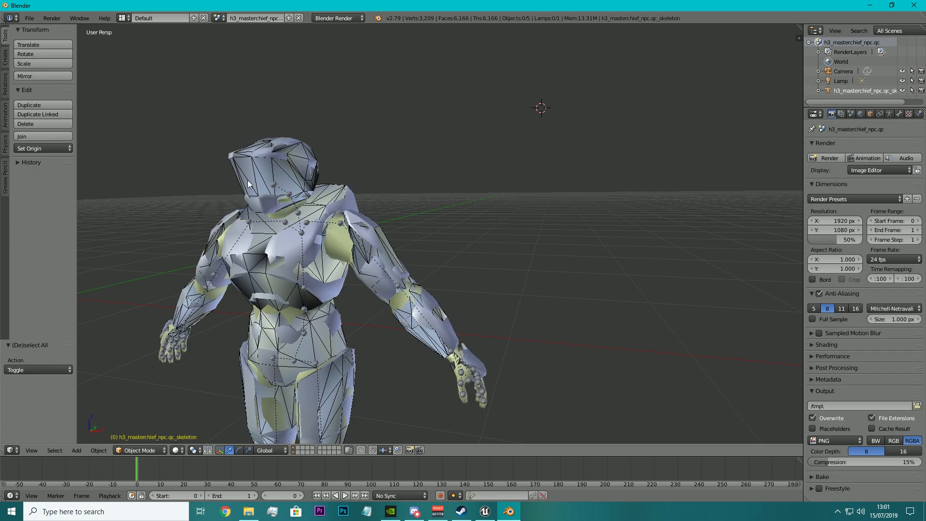
middle_click_drag(275, 219, 289, 217)
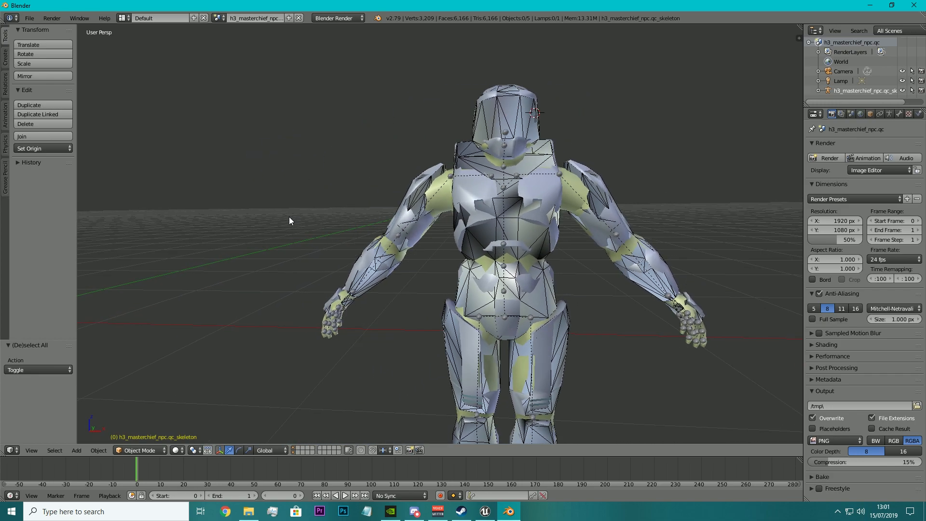
middle_click_drag(399, 229, 380, 233)
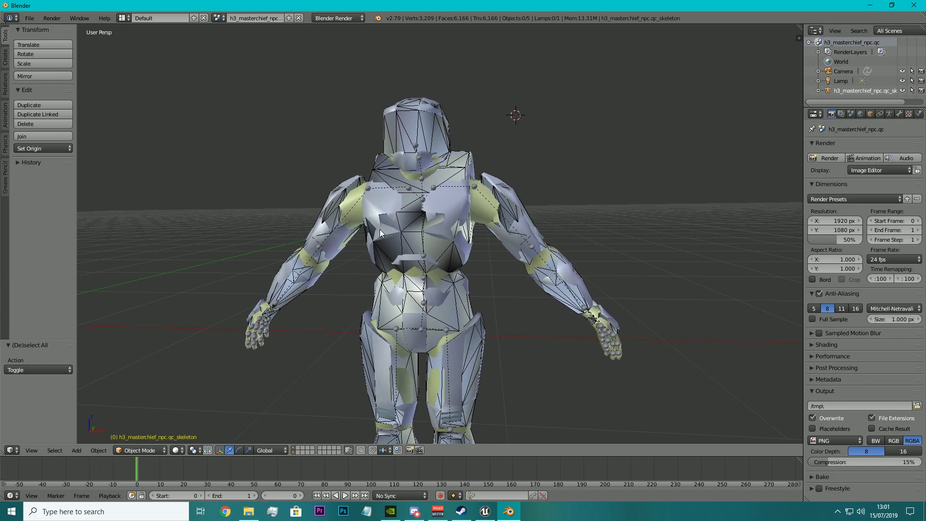
Try deleting the h3_masterchief_npc_physics mesh to reveal the detailed character mesh, and undo the deletion
right_click(418, 127)
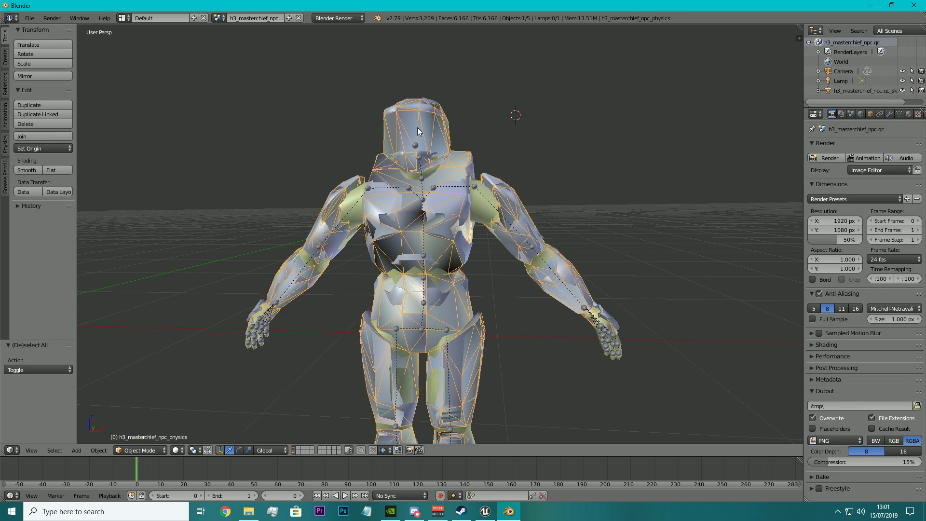
key("x")
left_click(415, 128)
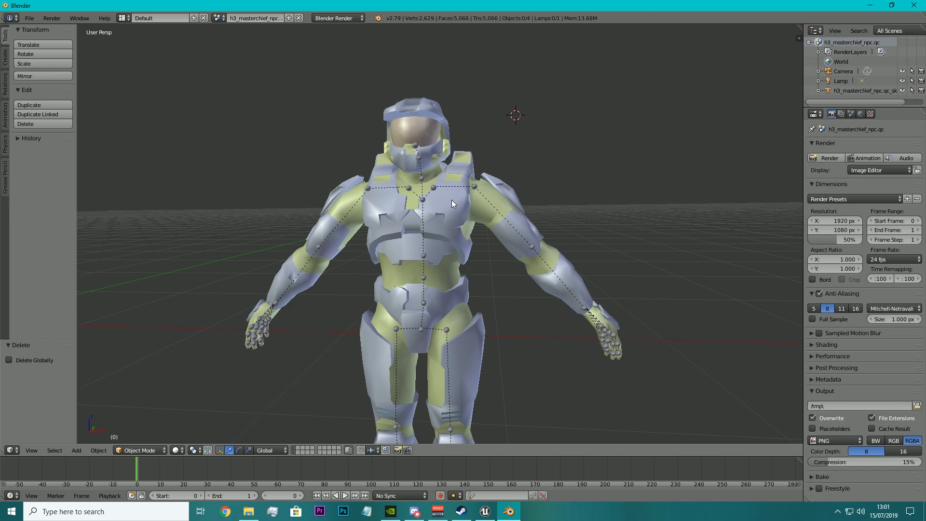
key("ctrl+z")
Try deleting the detailed h3_masterchief_npc_masterchief mesh to expose the physics mesh, and undo the deletion
right_click(386, 205)
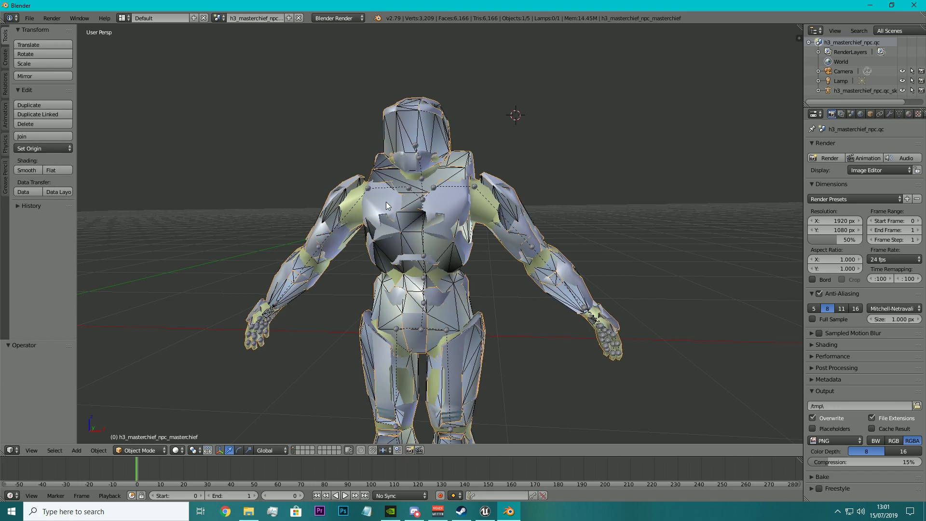
key("x")
left_click(386, 205)
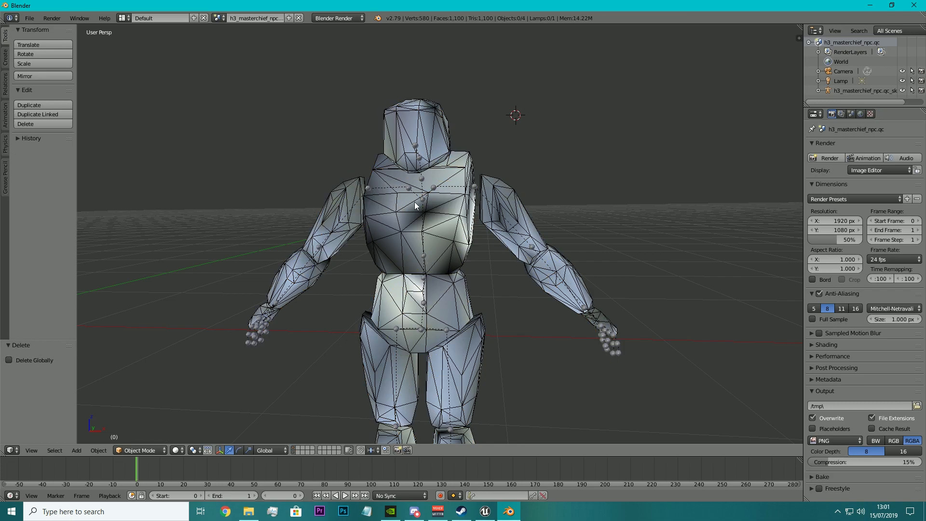
key("ctrl+z")
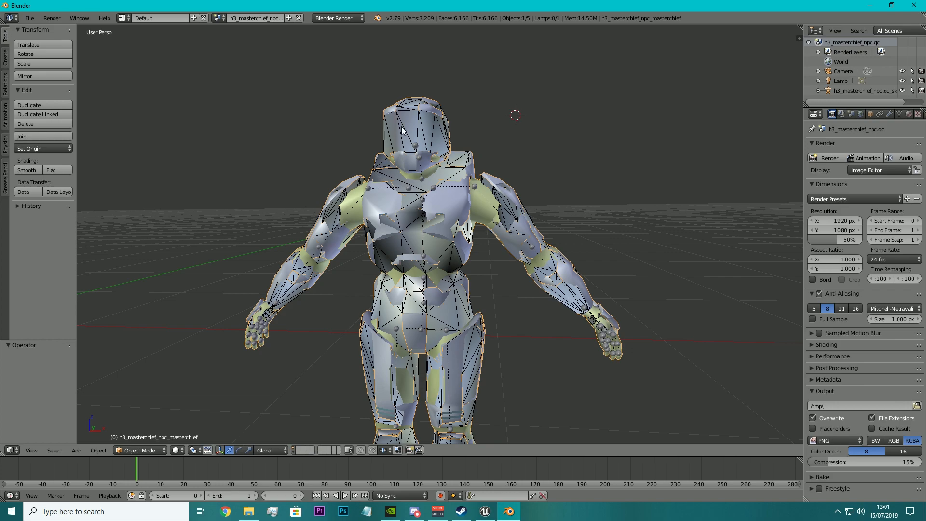
Delete the h3_masterchief_npc_physics mesh and check the remaining detailed character mesh up close
right_click(401, 127)
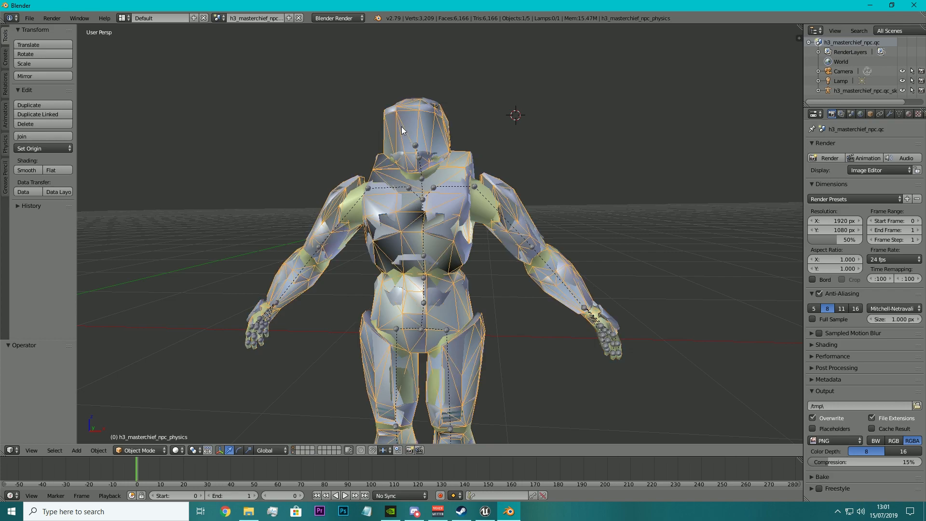
key("x")
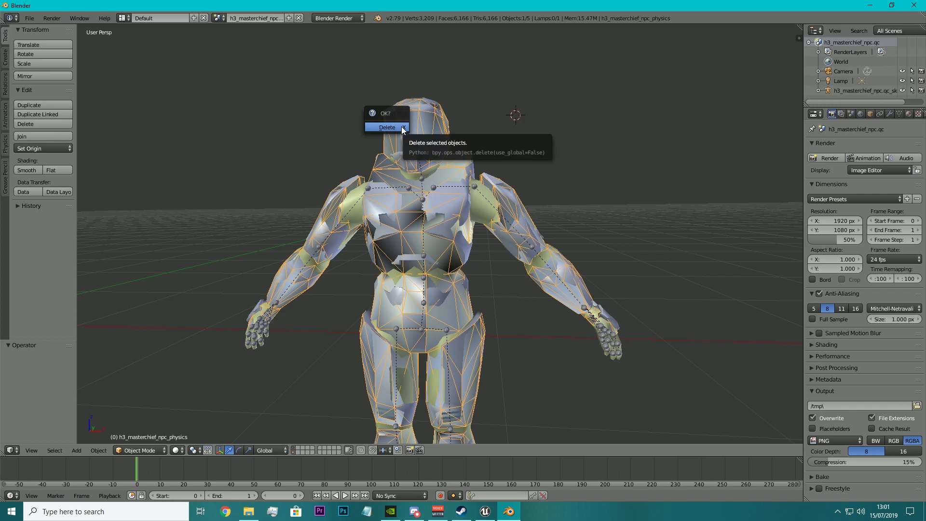
left_click(401, 126)
scroll(422, 177, "up", 1)
middle_click_drag(422, 177, 424, 177)
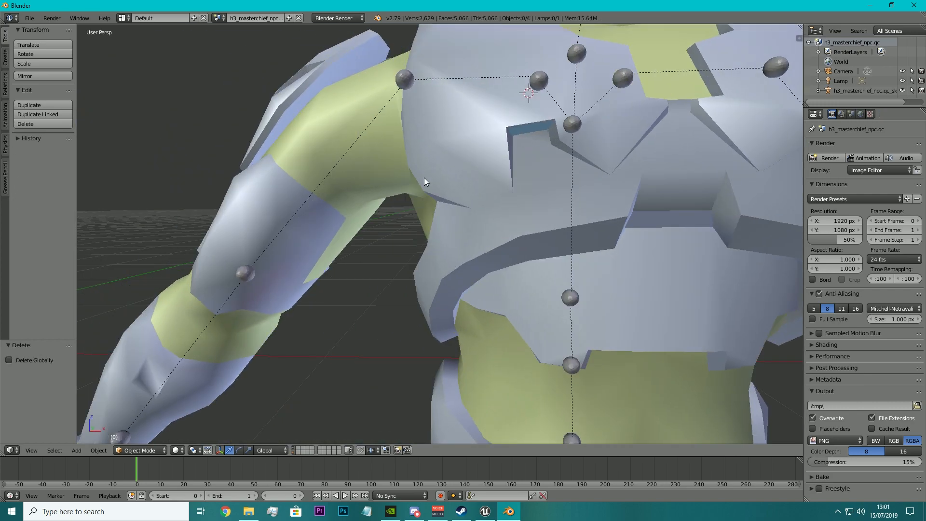
scroll(423, 178, "down", 1)
mouse_move(522, 201)
middle_mouse_down()
mouse_move(510, 198)
mouse_move(518, 200)
middle_mouse_up()
Switch the render engine to Cycles Render
left_click(33, 18)
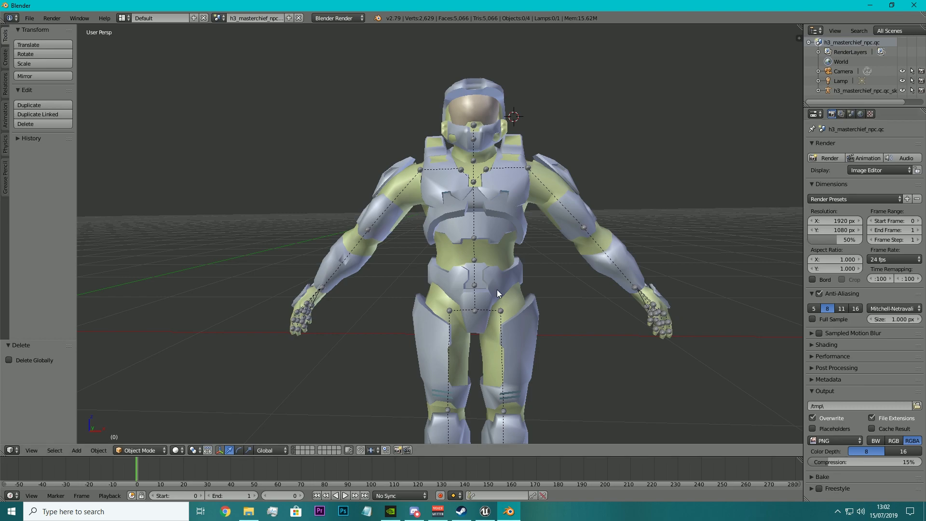
left_click(348, 19)
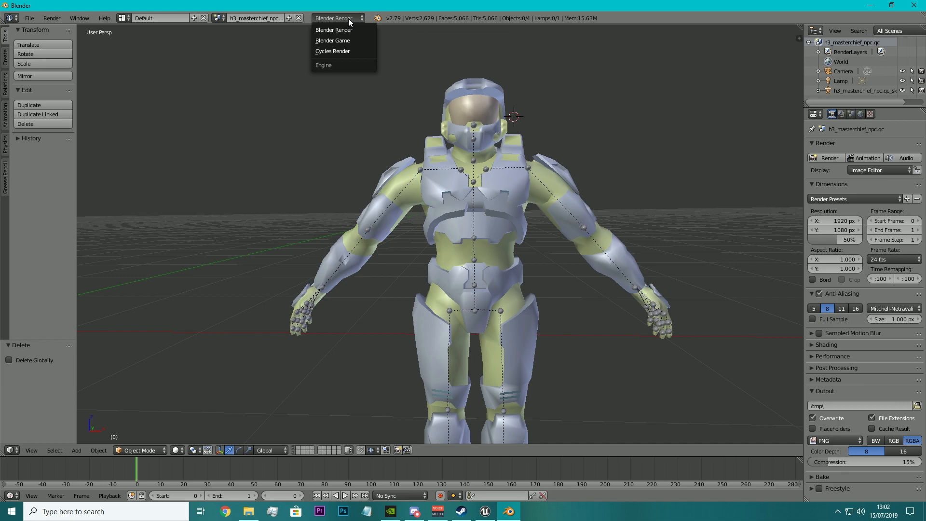
left_click(320, 51)
Select the character mesh, enable nodes for its masterchief material, and set the diffuse colour source to Image Texture
right_click(488, 179)
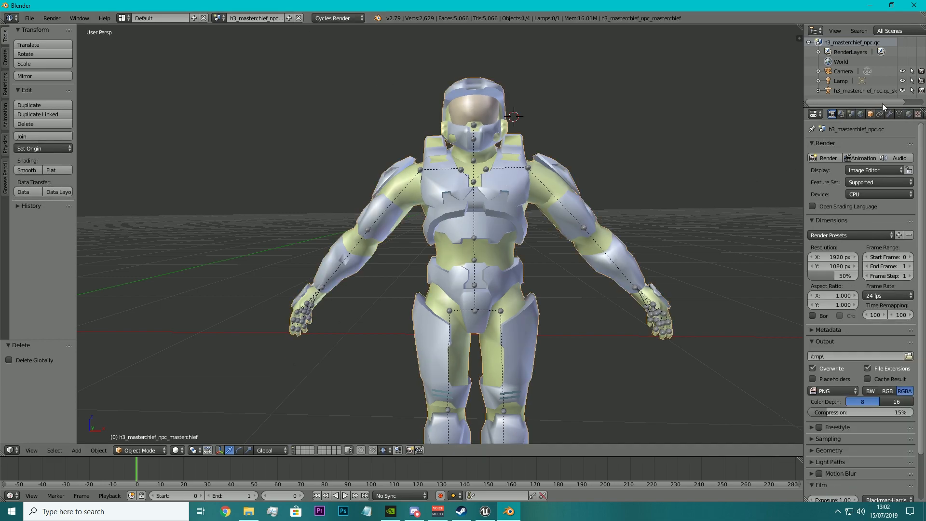
left_click(909, 113)
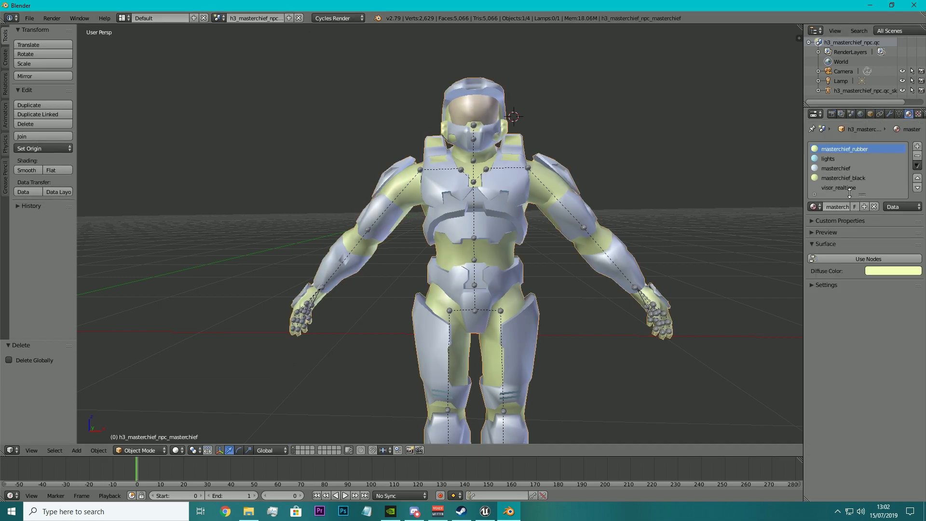
left_click(841, 259)
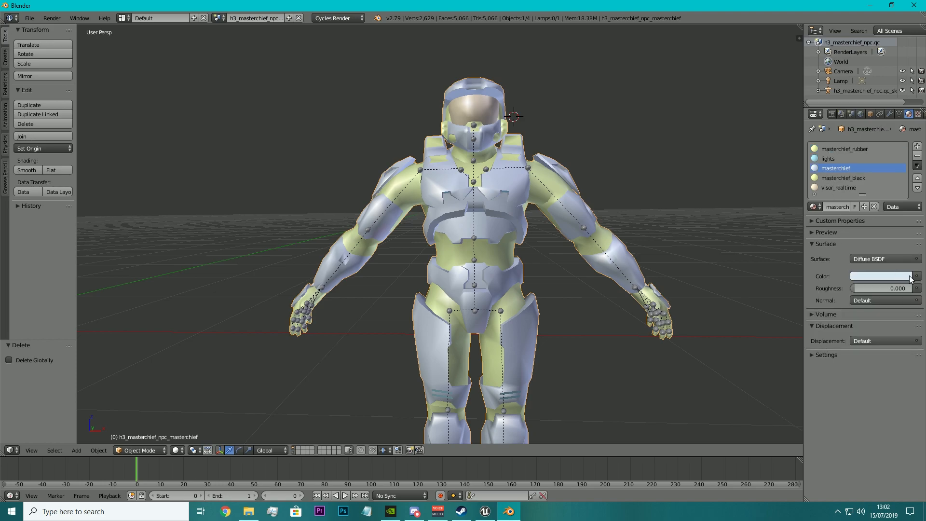
left_click(916, 276)
left_click(713, 190)
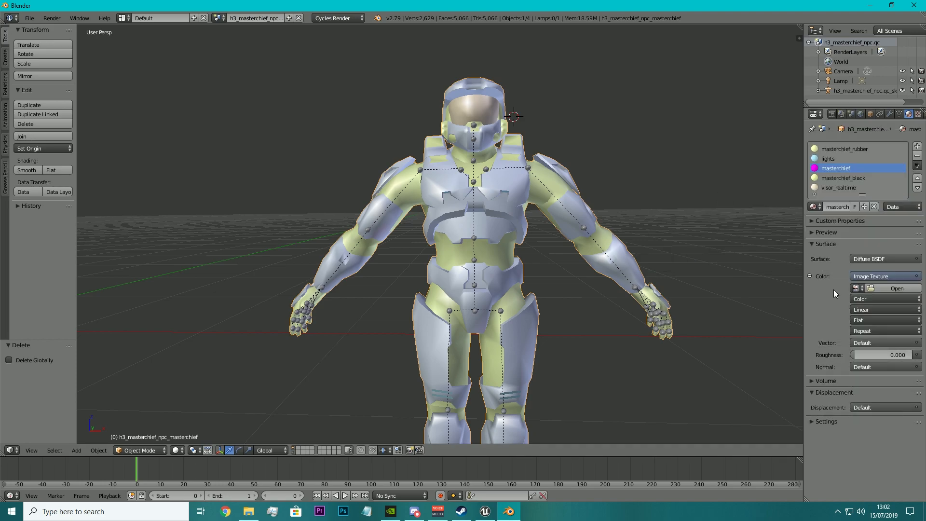
left_click(877, 289)
left_click(914, 5)
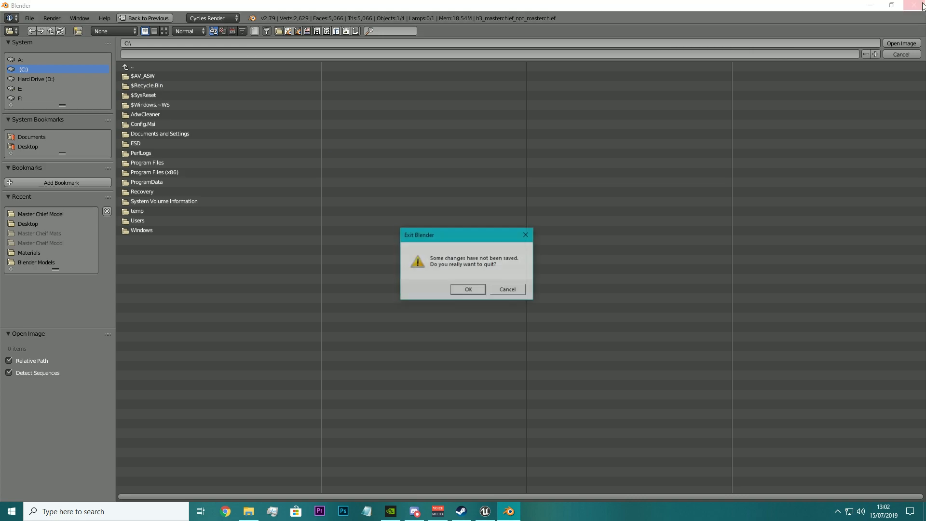
left_click(509, 290)
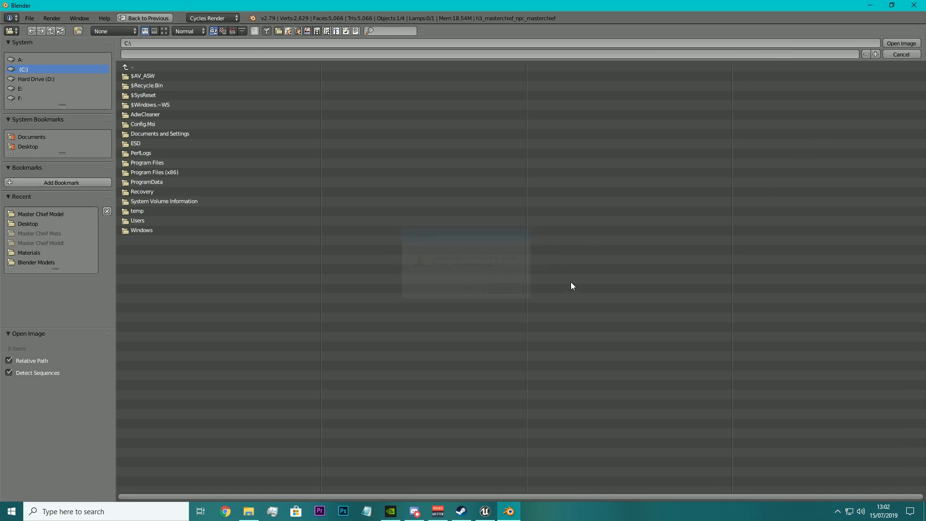
key("Escape")
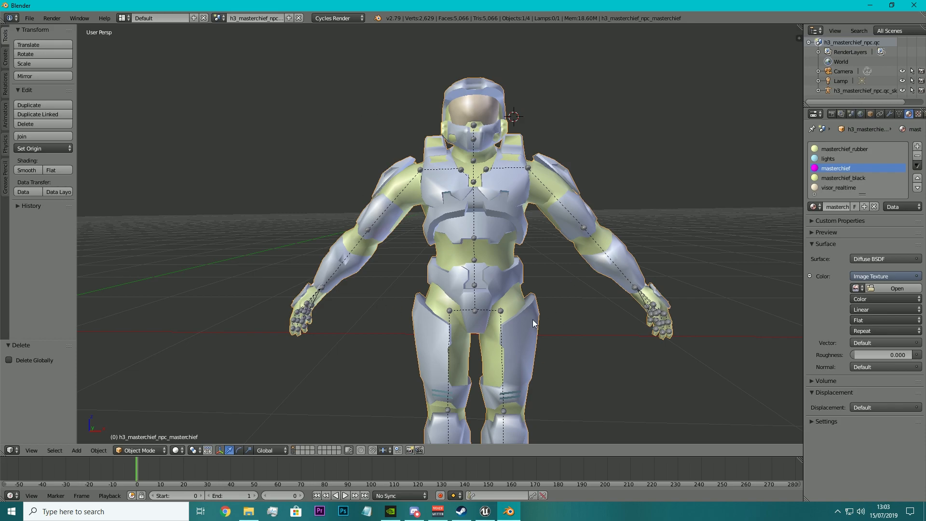
Export the scene in FBX format to the Desktop as masterchief.fbx, keeping the default export settings
left_click(29, 20)
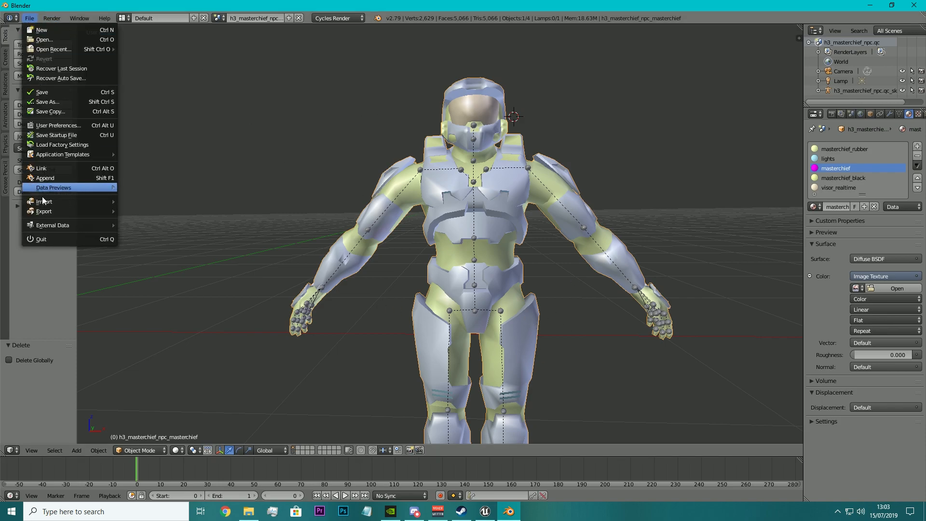
mouse_move(42, 211)
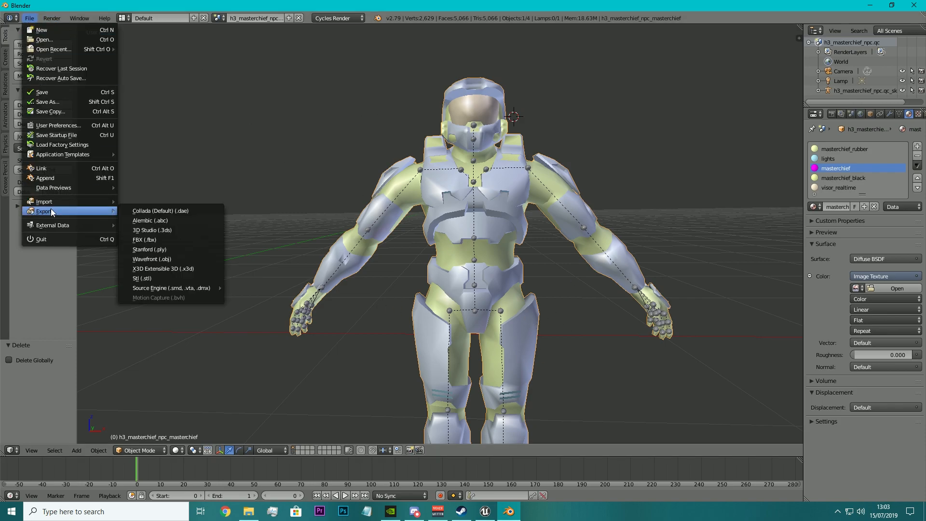
left_click(166, 241)
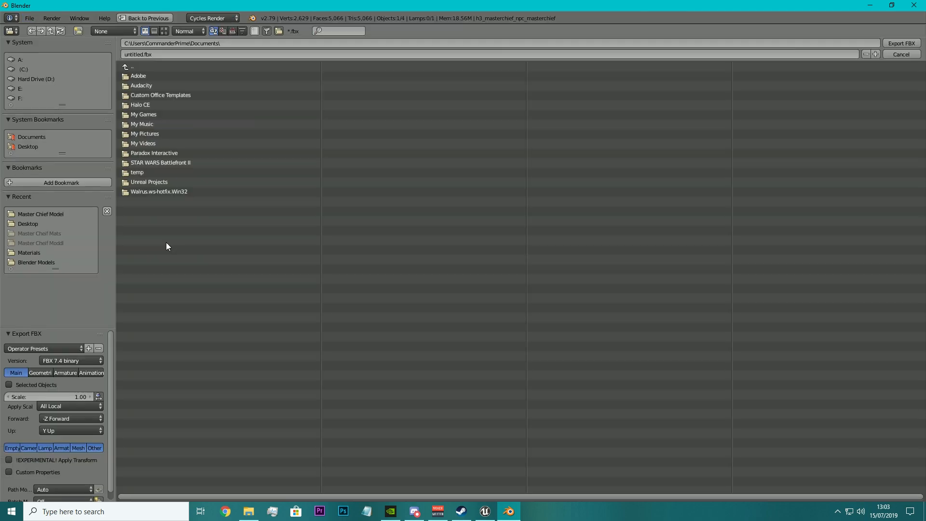
left_click(29, 147)
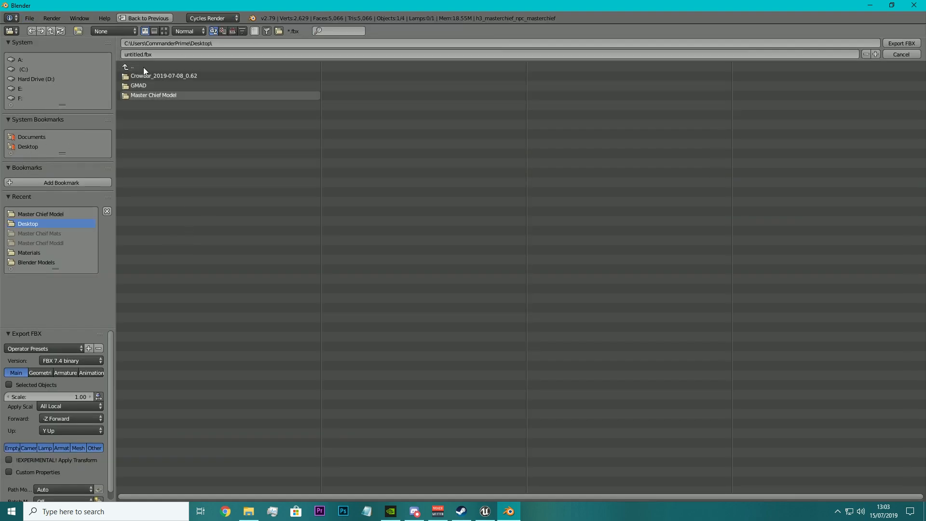
left_click(140, 54)
type("mas")
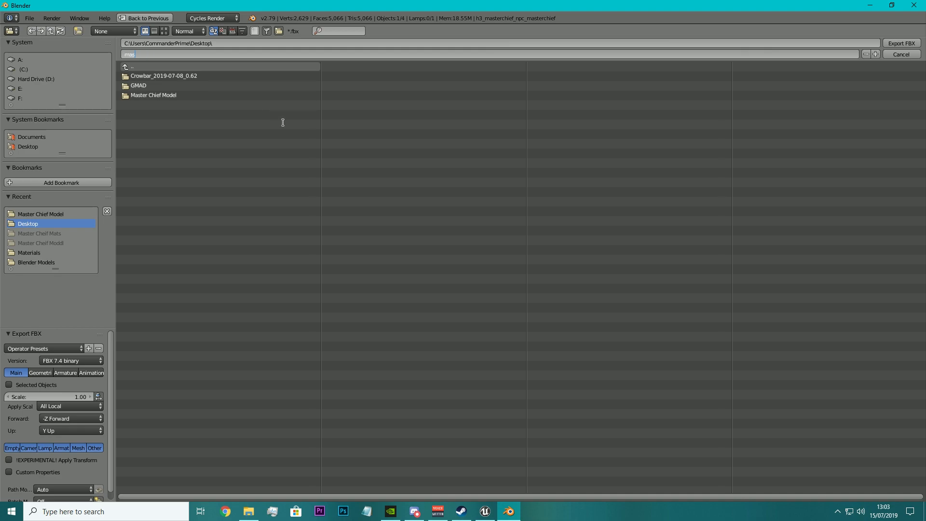
type("terchief")
key("Return")
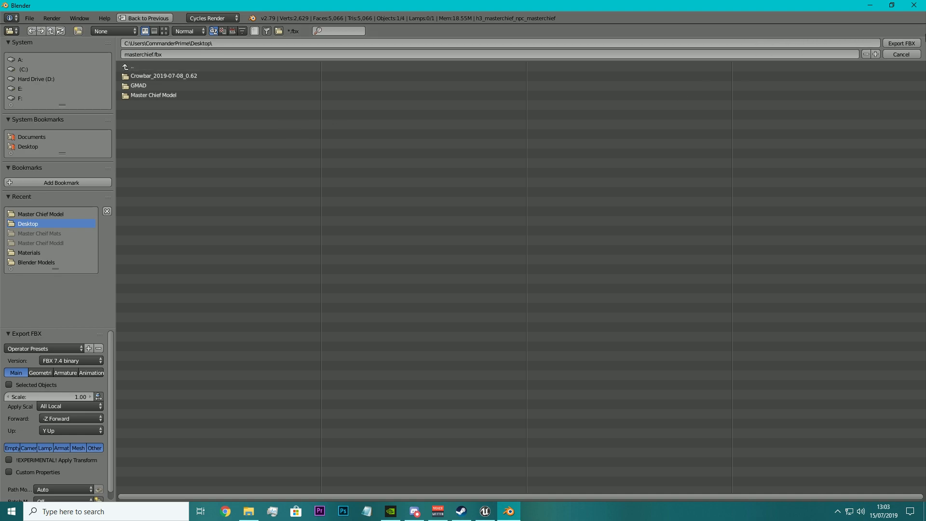
left_click(912, 45)
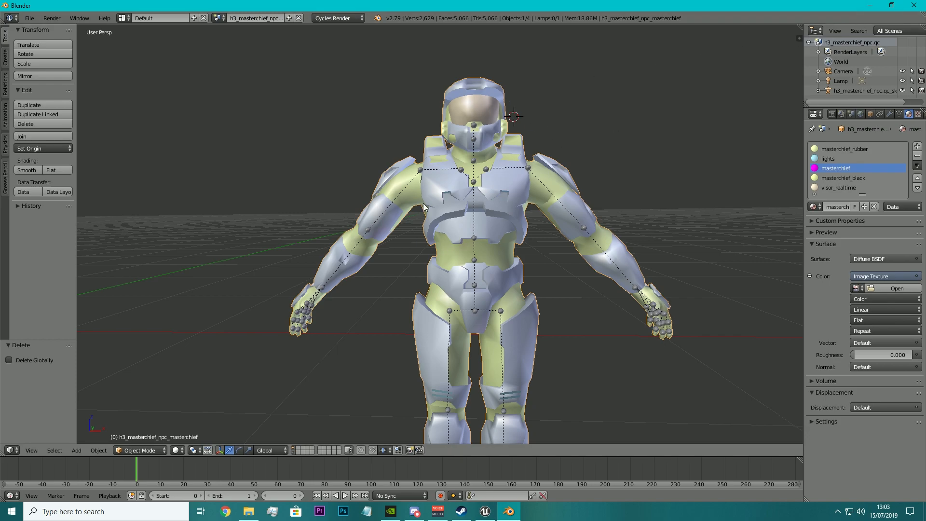
Place the exported masterchief file beside the Master Chief Model folder on the desktop and launch VTFEdit
left_click(870, 5)
left_click_drag(18, 67, 234, 170)
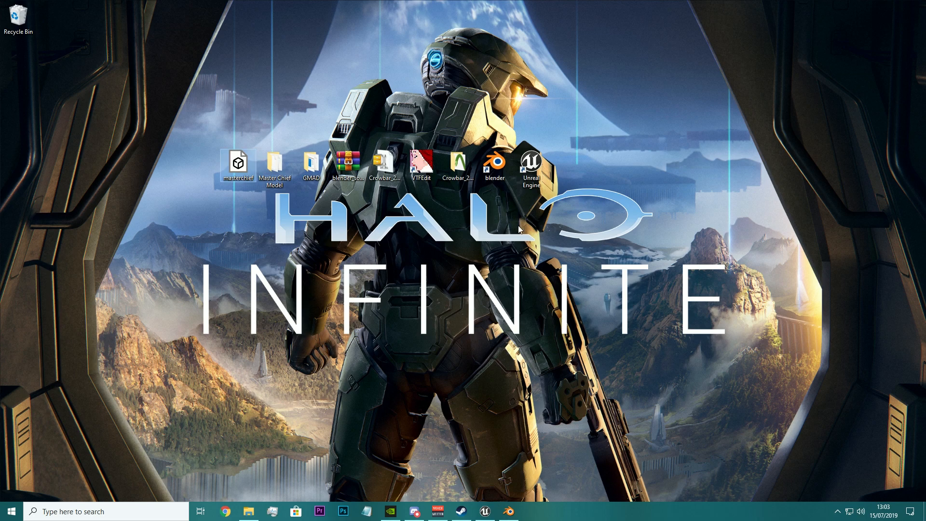
left_click(423, 170)
double_click(424, 168)
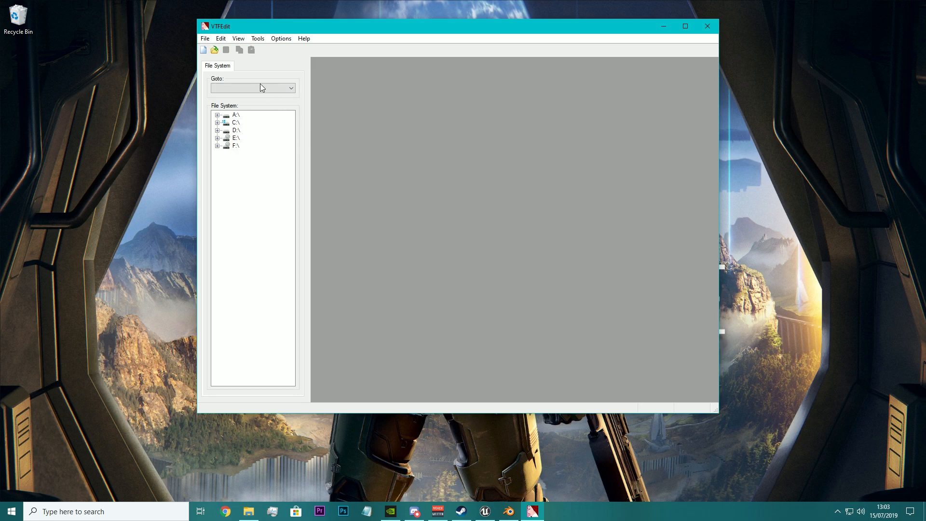
Open masterchief.vmt from materials\models\halo3 inside the extracted Master Chief addon in the Desktop's GMAD folder to view its material definition
left_click(214, 49)
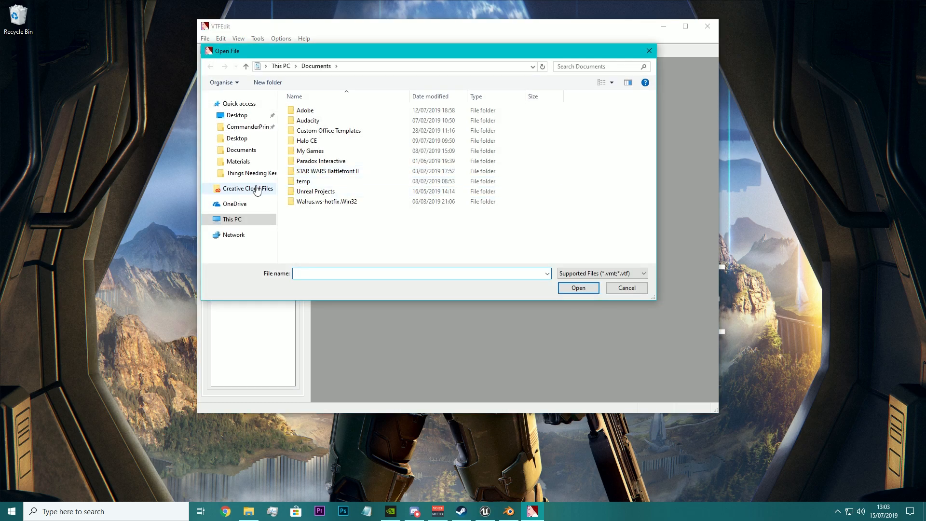
left_click(237, 115)
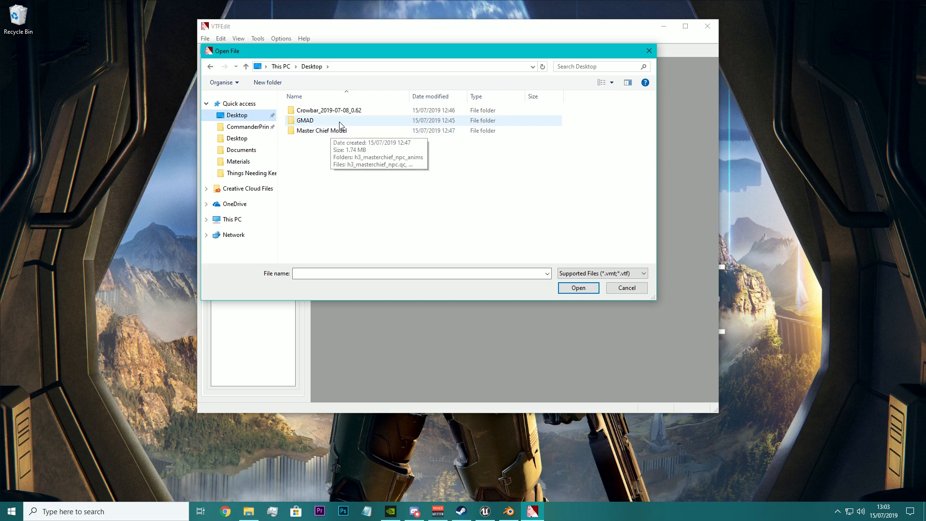
double_click(333, 120)
double_click(322, 112)
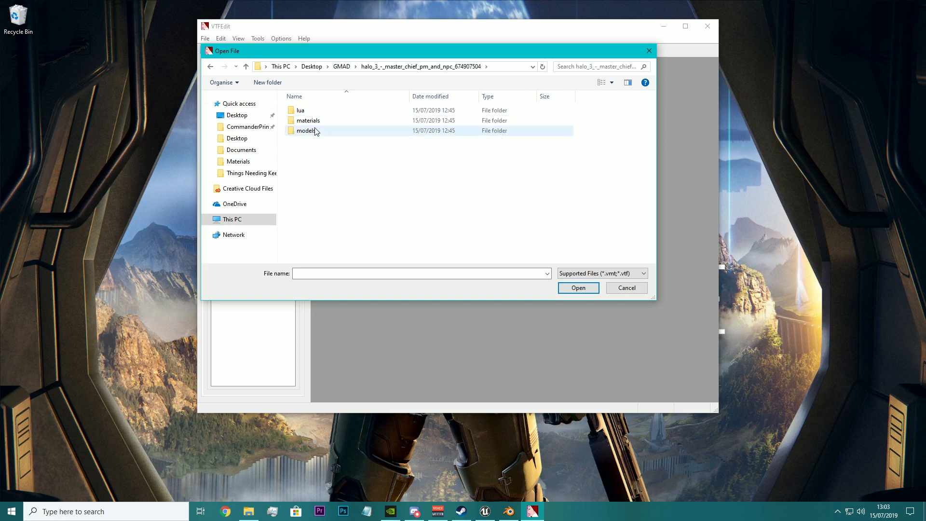
left_click(315, 124)
double_click(315, 124)
double_click(308, 130)
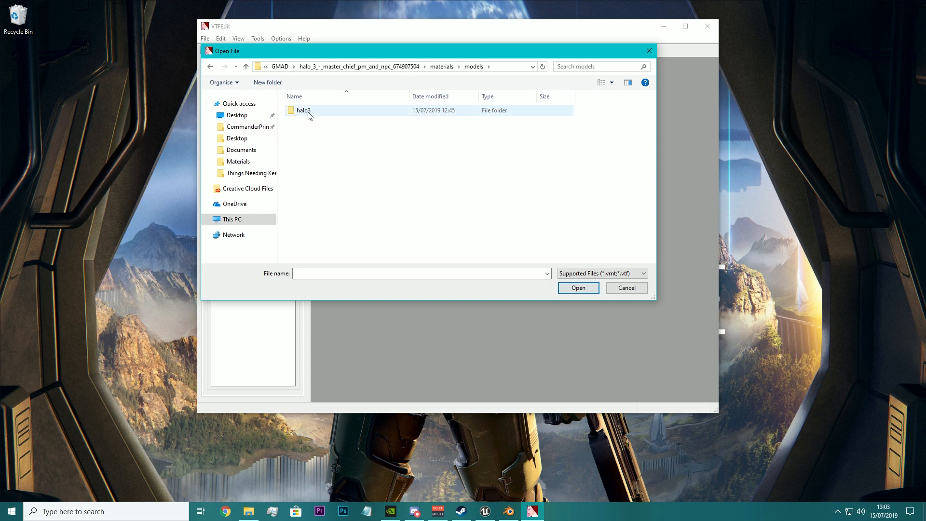
double_click(311, 111)
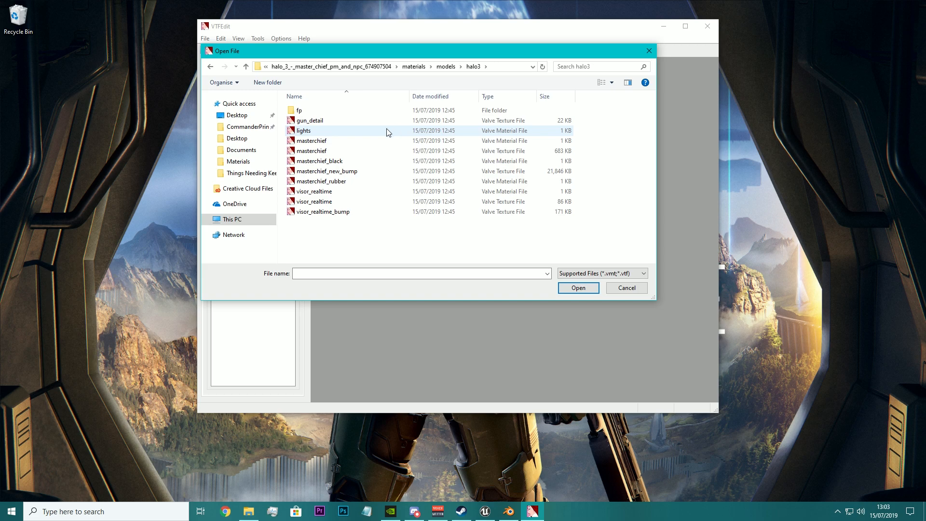
double_click(520, 141)
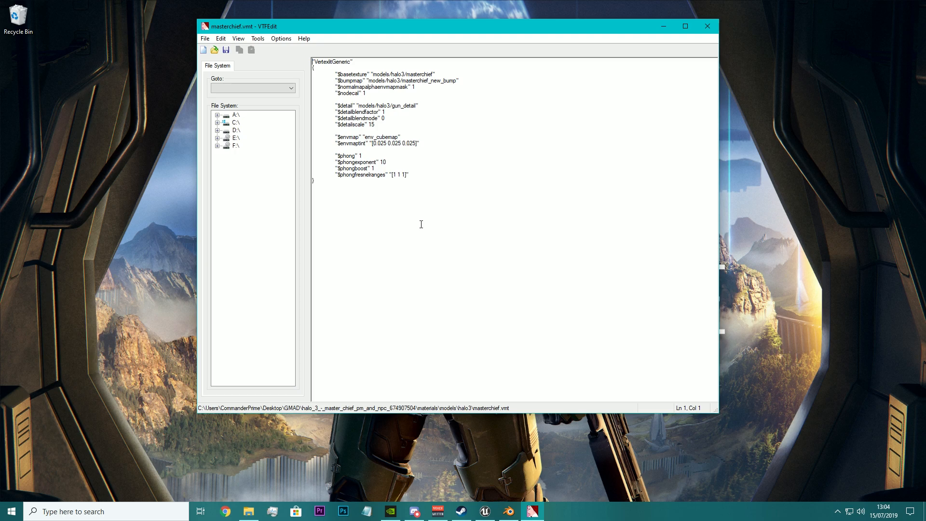
Open the masterchief.vtf texture from the same halo3 folder and look over the image
left_click(214, 50)
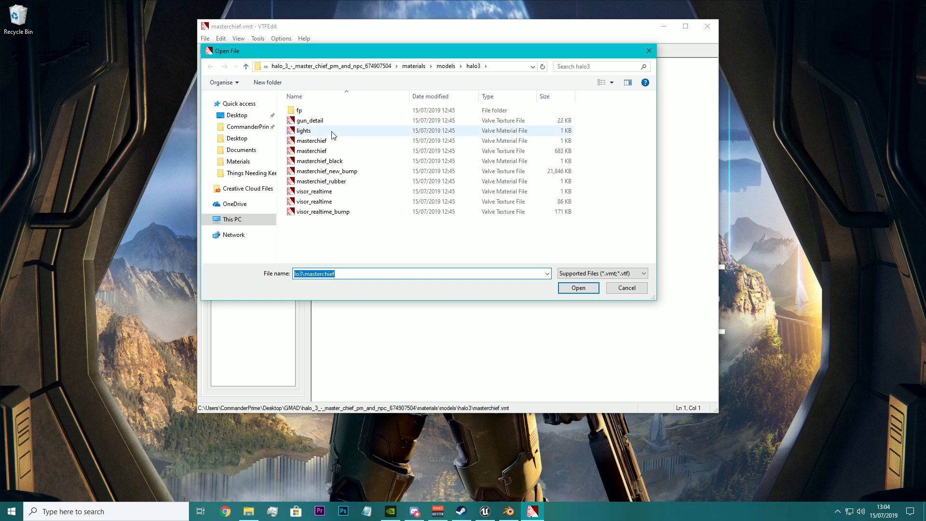
double_click(560, 153)
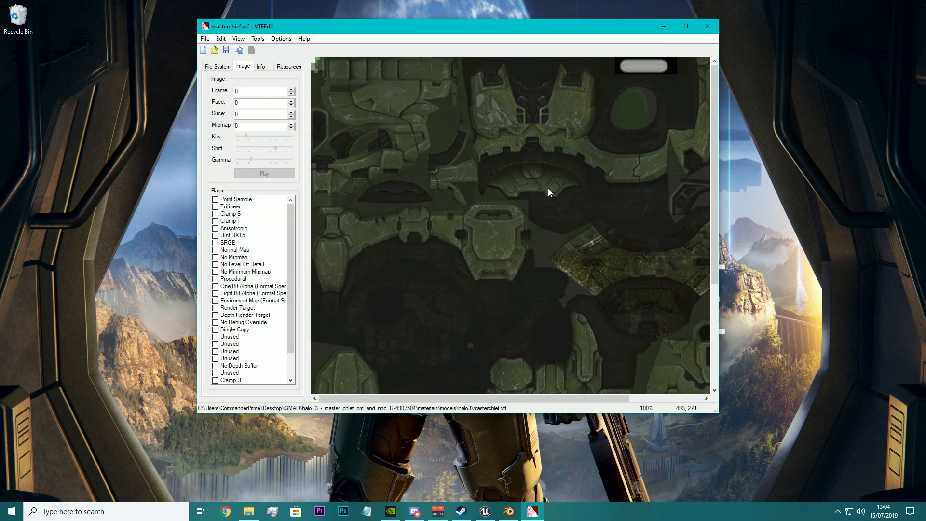
scroll(548, 188, "down", 3)
scroll(548, 188, "up", 3)
Export the masterchief texture as a TGA file into a new Desktop folder named Mastercheif mats
left_click(204, 40)
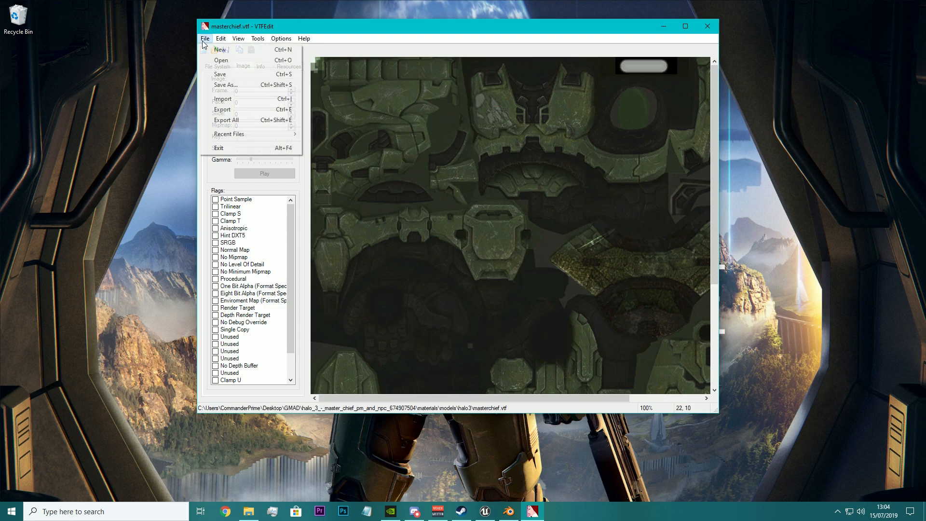
left_click(222, 110)
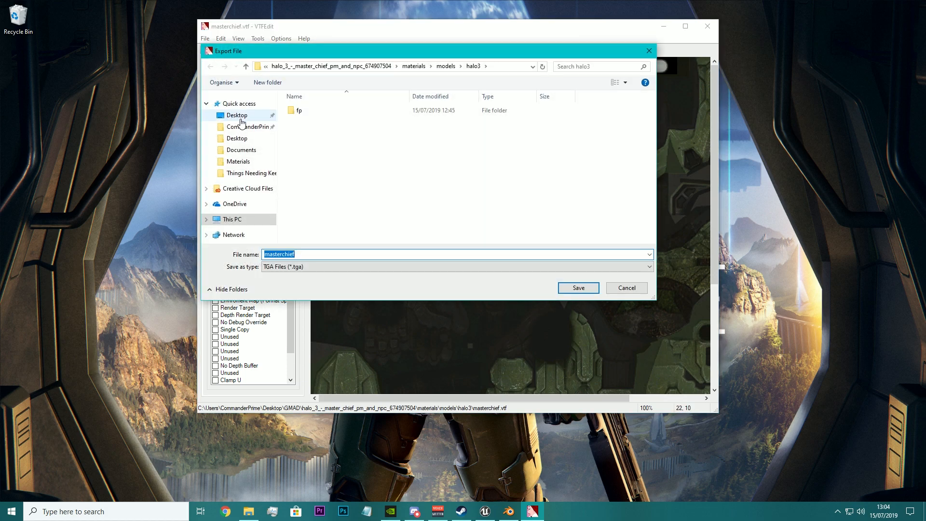
left_click(239, 117)
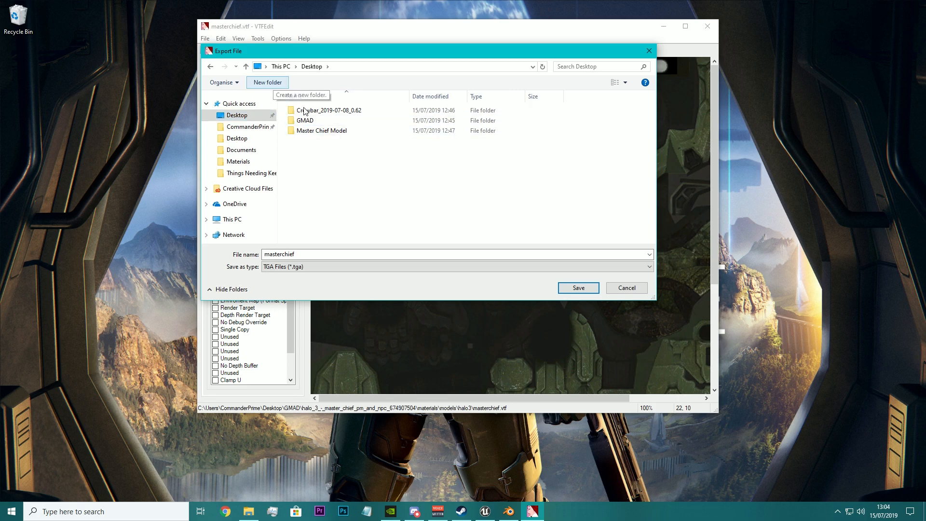
left_click(285, 85)
type("M")
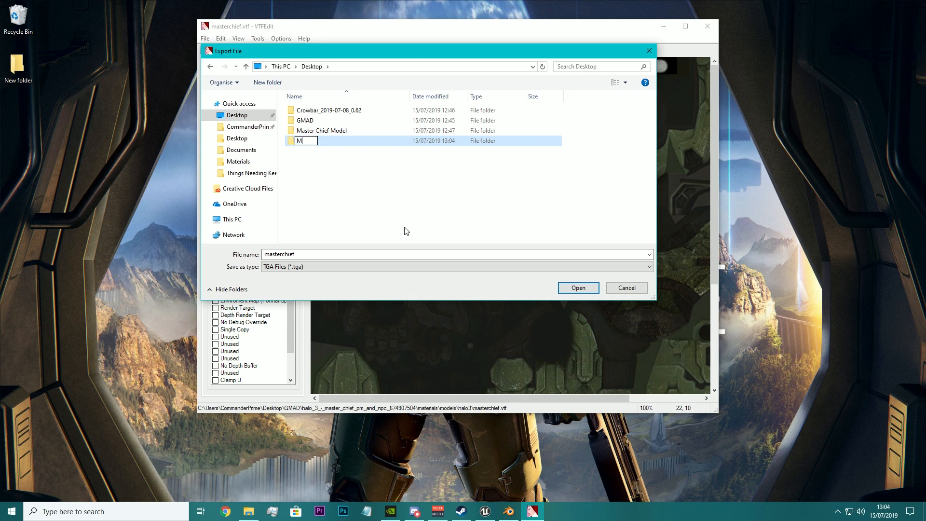
type("astercheif mats")
key("Return")
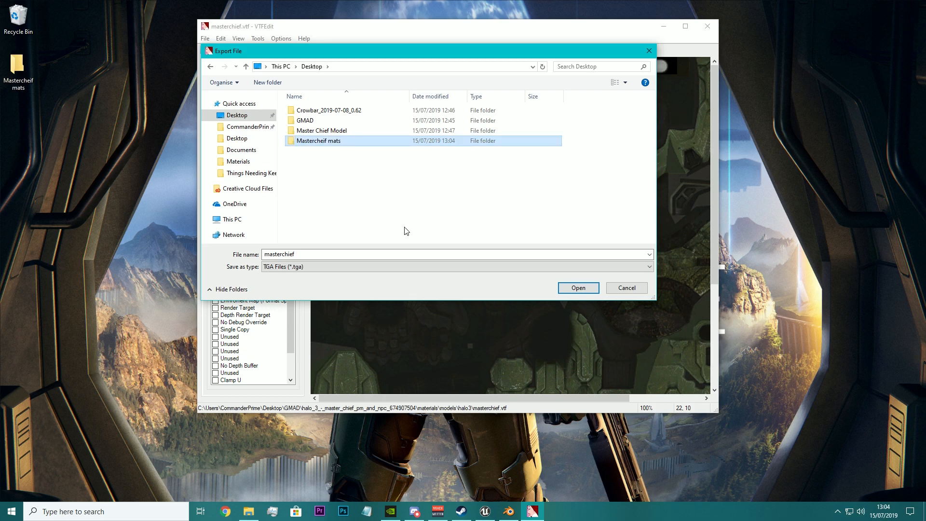
key("Return")
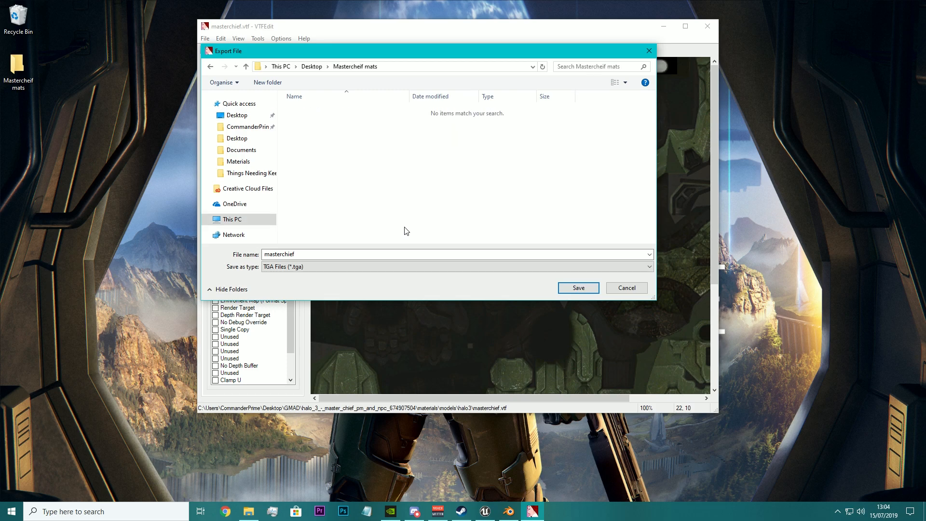
left_click(585, 285)
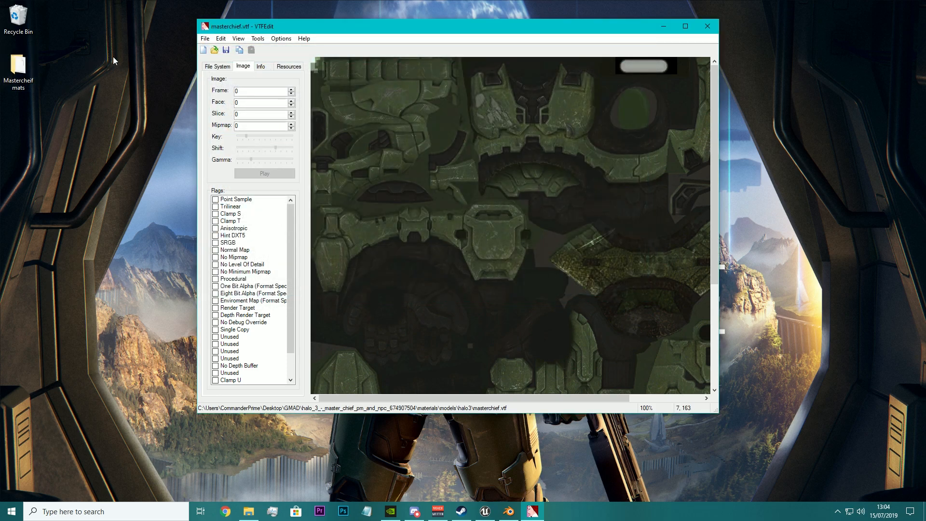
Export the same texture again into Mastercheif mats, this time as a JPEG named masterchief1
left_click(205, 39)
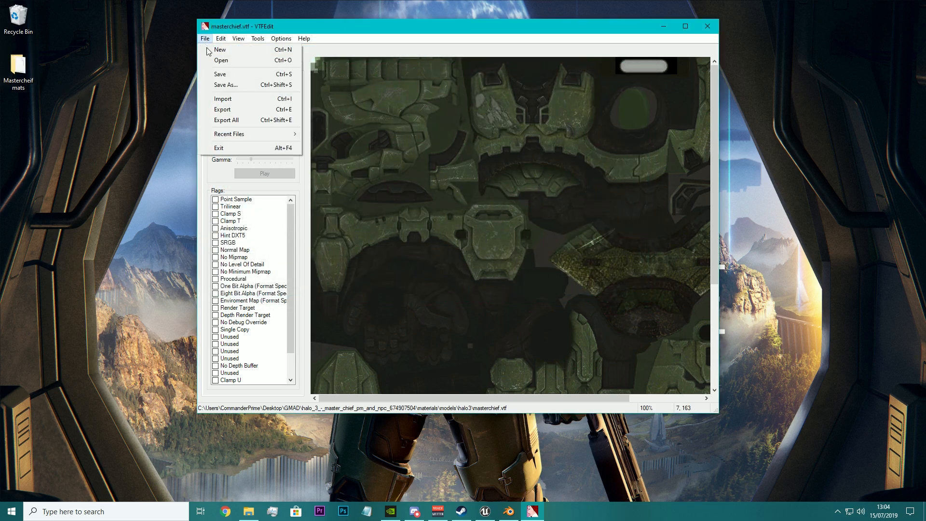
left_click(224, 110)
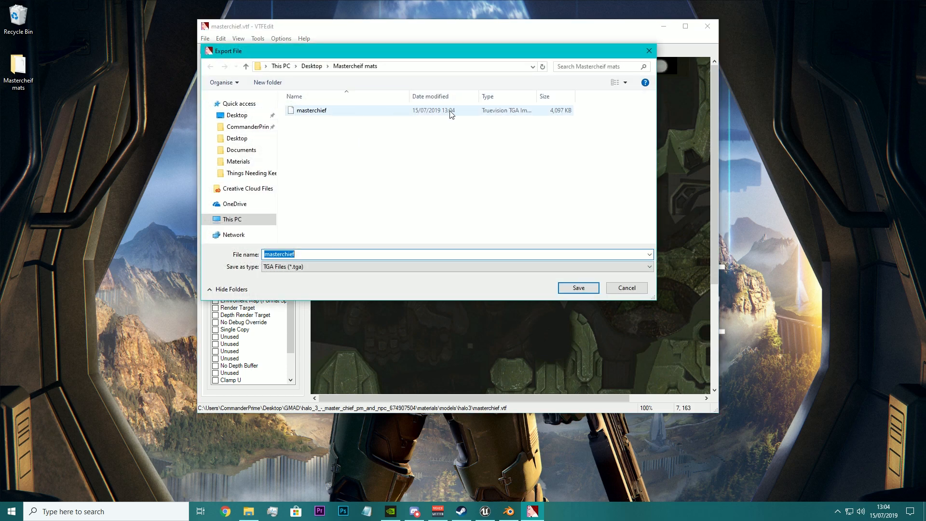
left_click(507, 114)
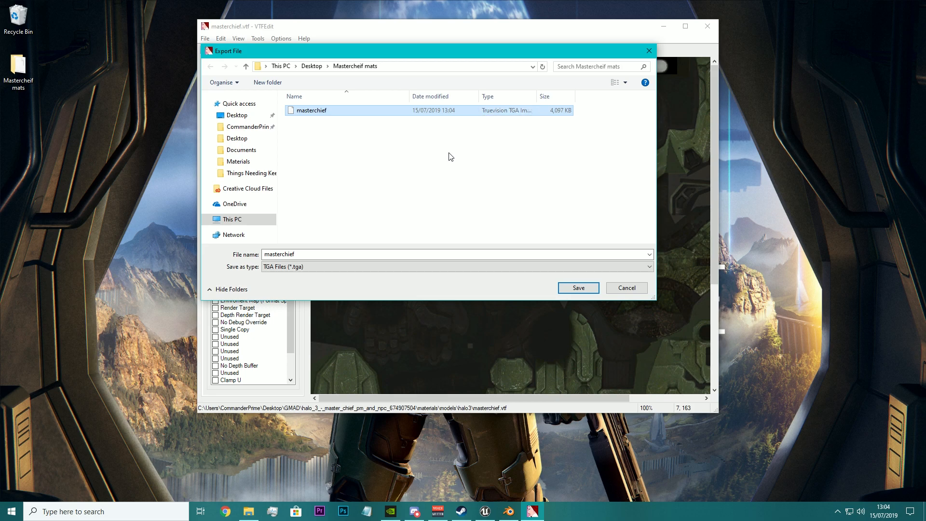
left_click(295, 266)
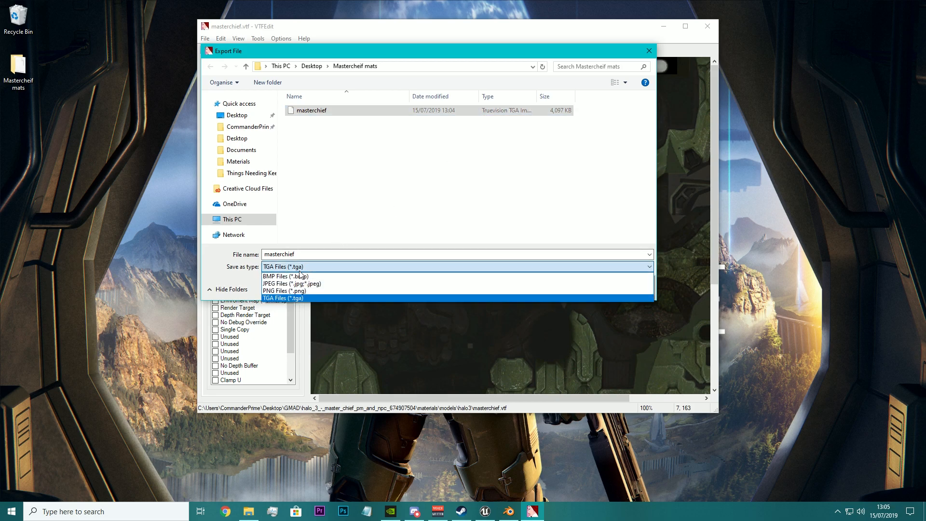
left_click(291, 284)
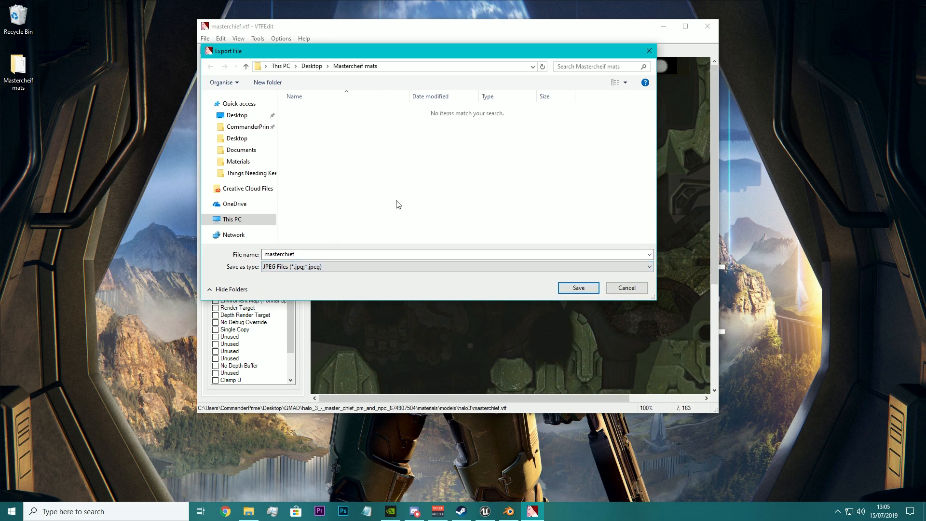
left_click(570, 291)
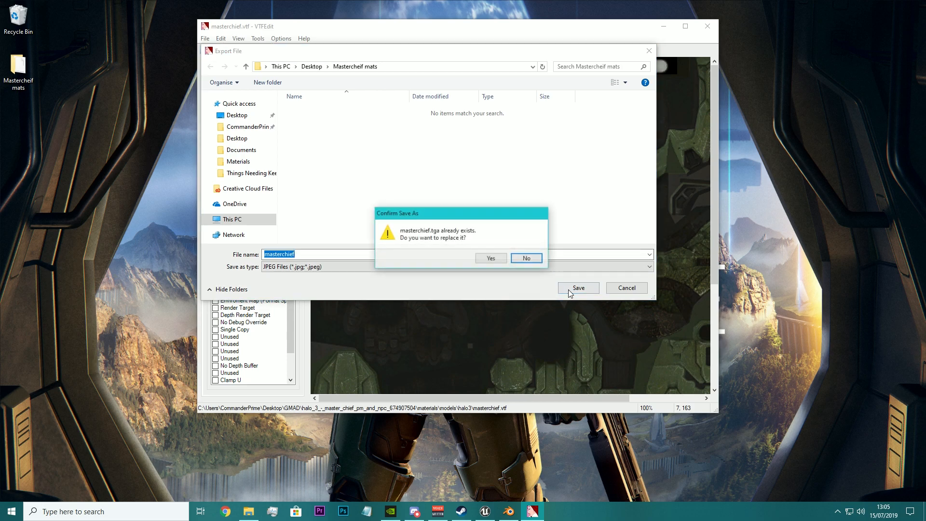
left_click(523, 258)
left_click(316, 253)
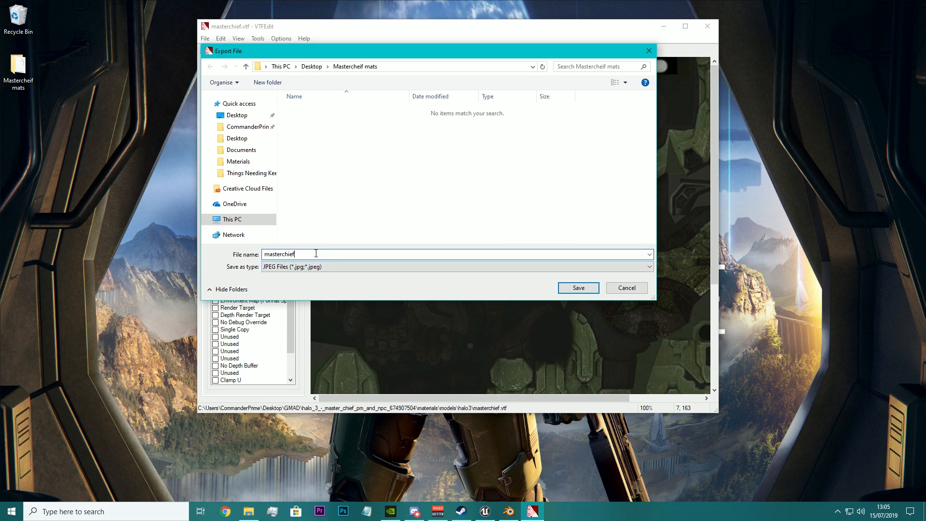
key("Return")
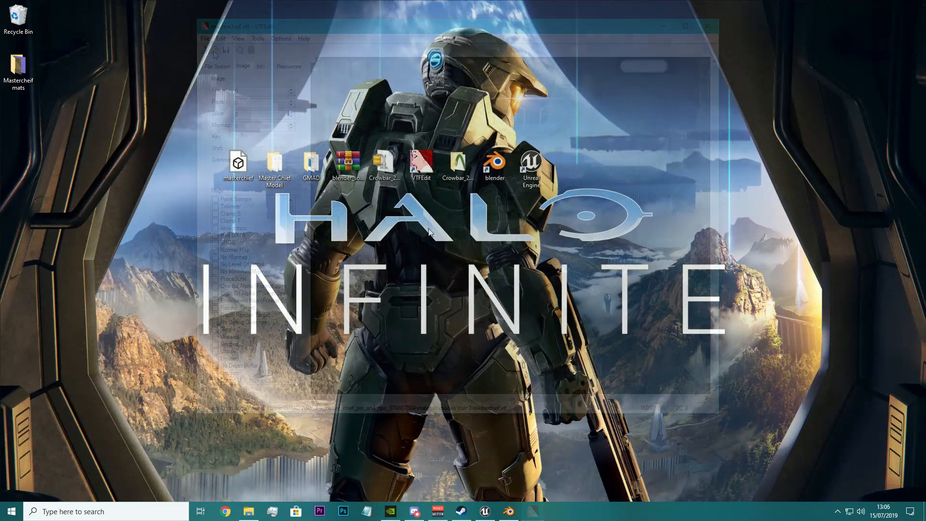
Place the Mastercheif mats folder beside the masterchief file on the desktop, then open it and look through the exported textures
left_click_drag(18, 68, 201, 166)
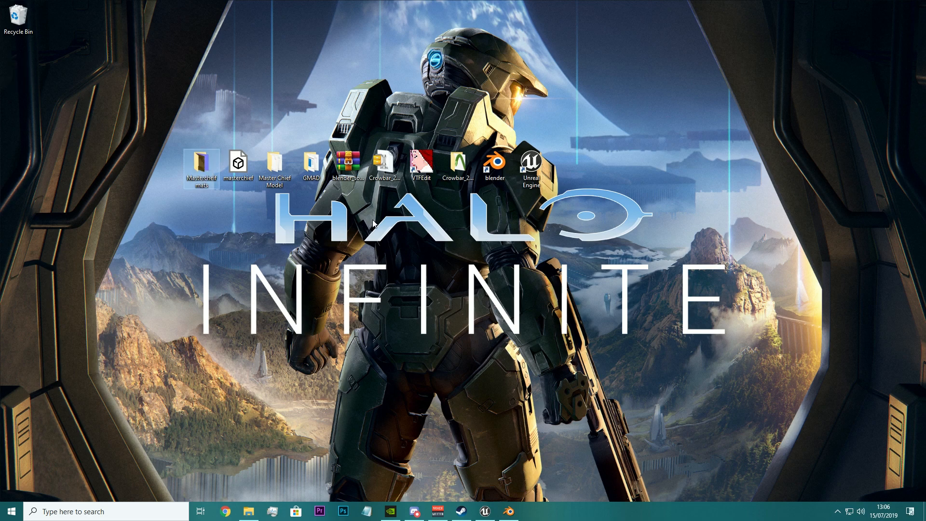
double_click(189, 184)
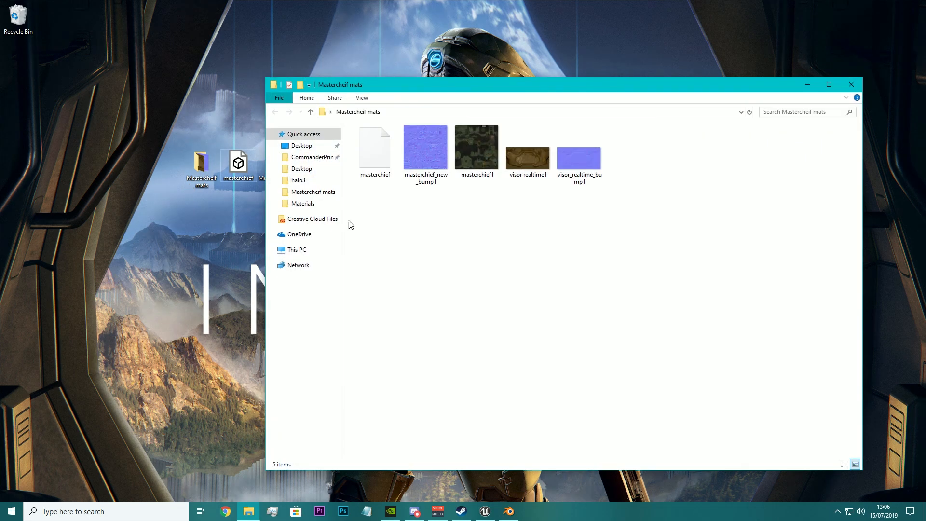
left_click(386, 159)
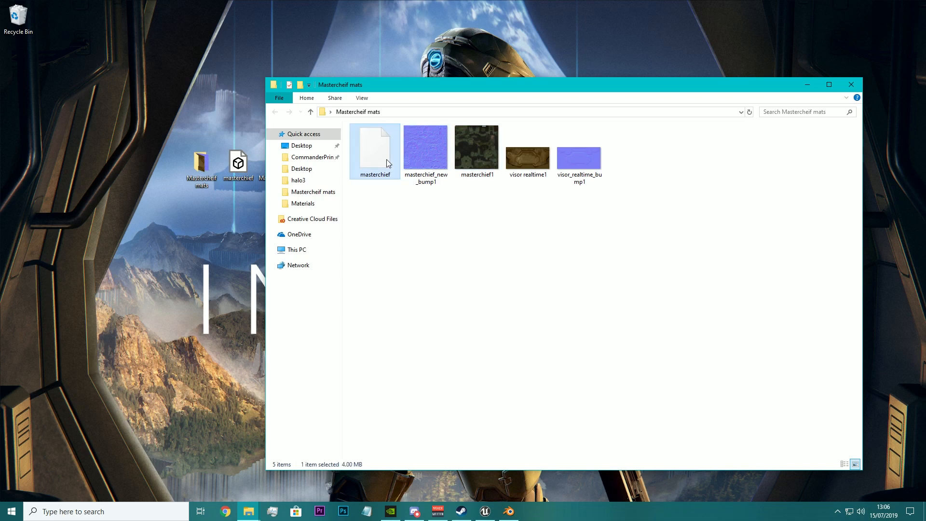
left_click(470, 148)
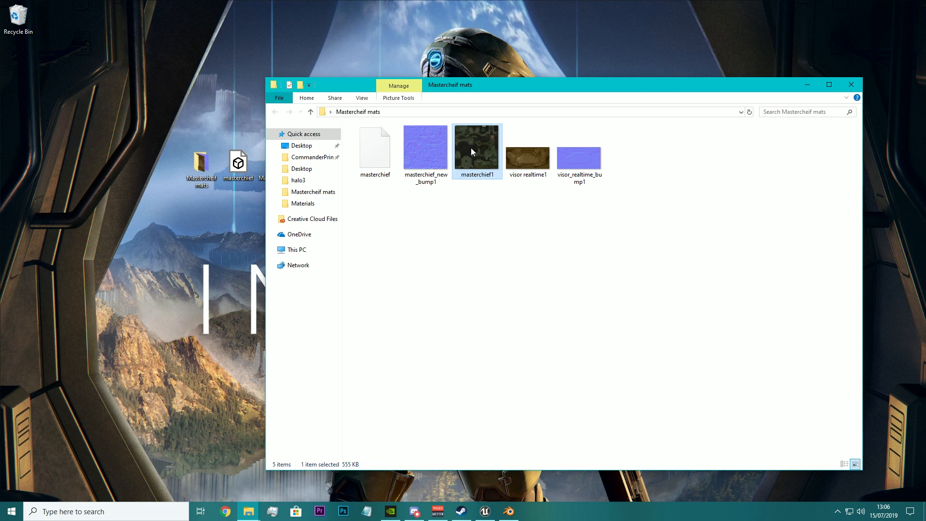
left_click(527, 159)
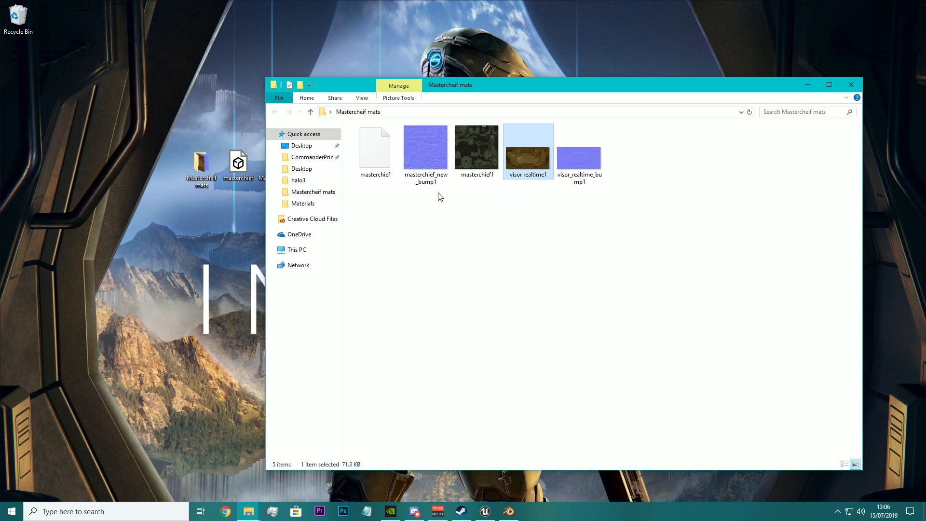
left_click(579, 157)
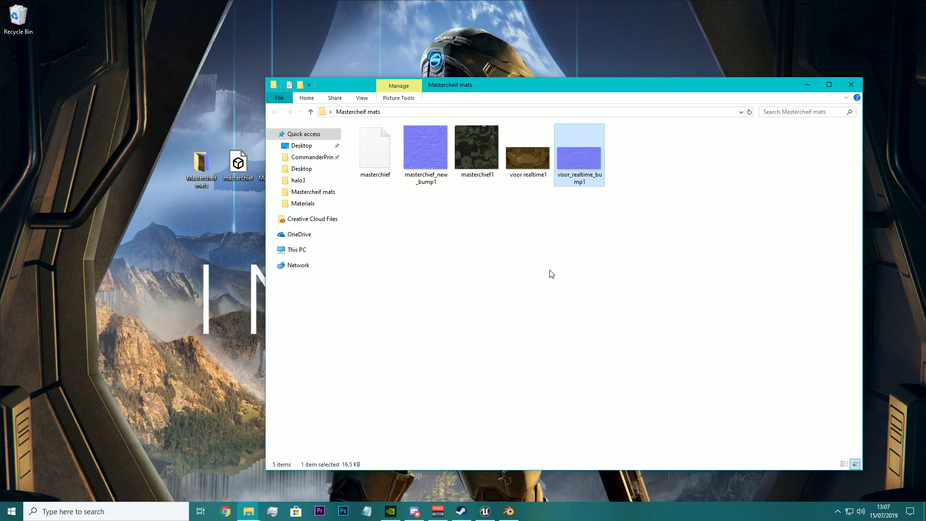
Switch to the Unreal Project Browser and create a blank Blueprint project with starter content, named tutorials
left_click(503, 486)
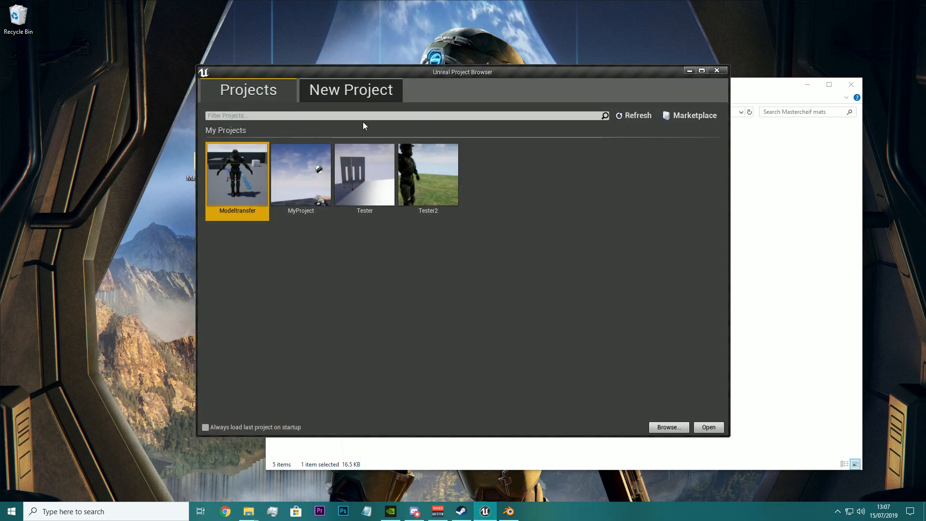
left_click(355, 95)
left_click(244, 90)
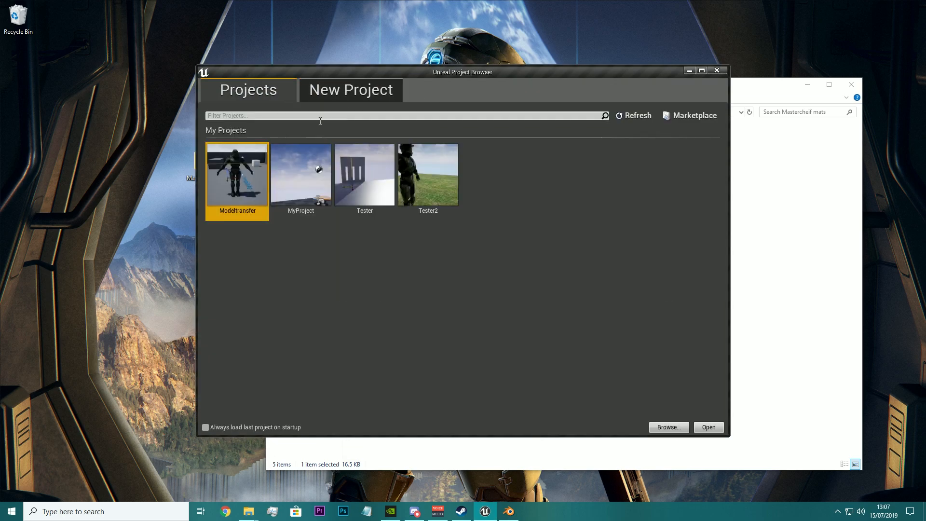
left_click(363, 91)
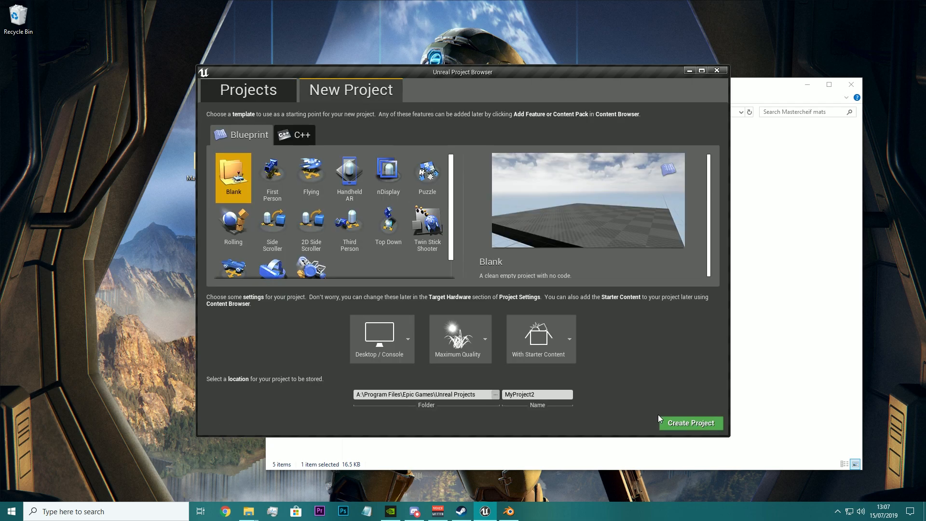
left_click(557, 395)
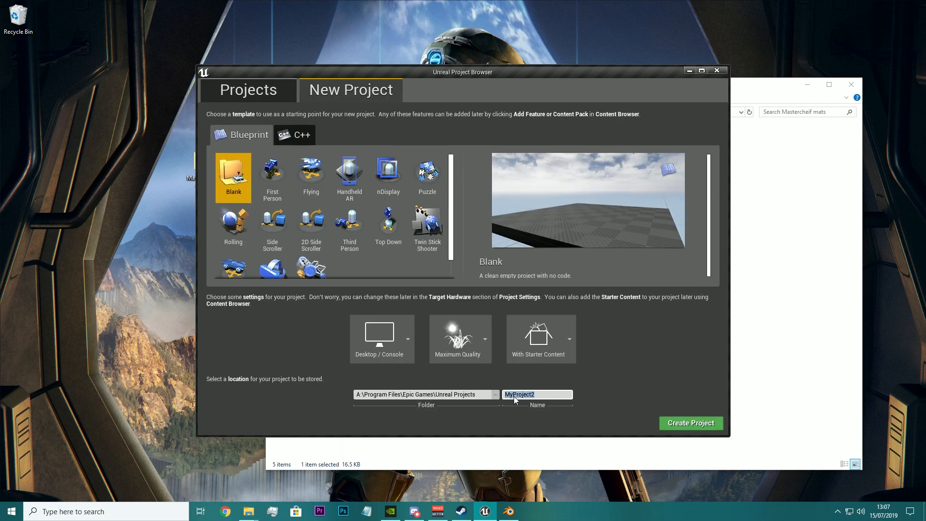
type("turoral")
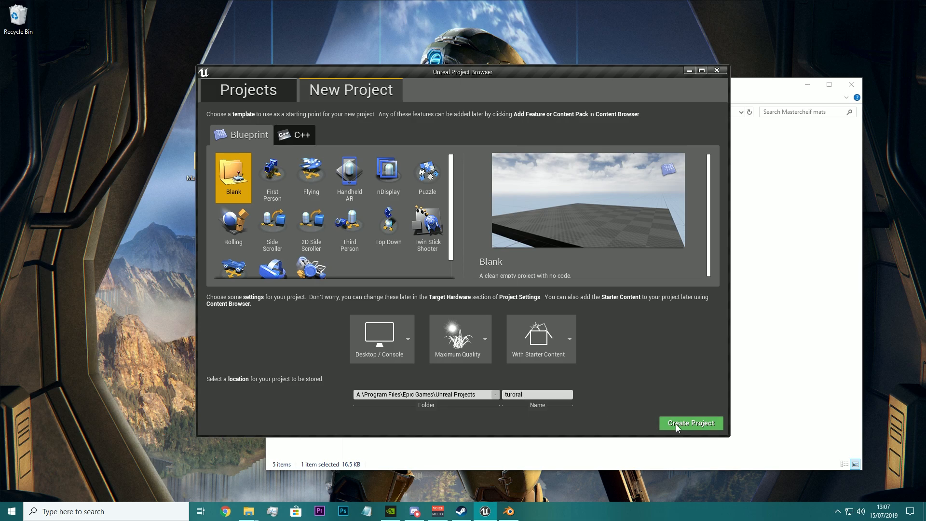
key("BackSpace")
key("BackSpace")
key("BackSpace")
key("BackSpace")
key("BackSpace")
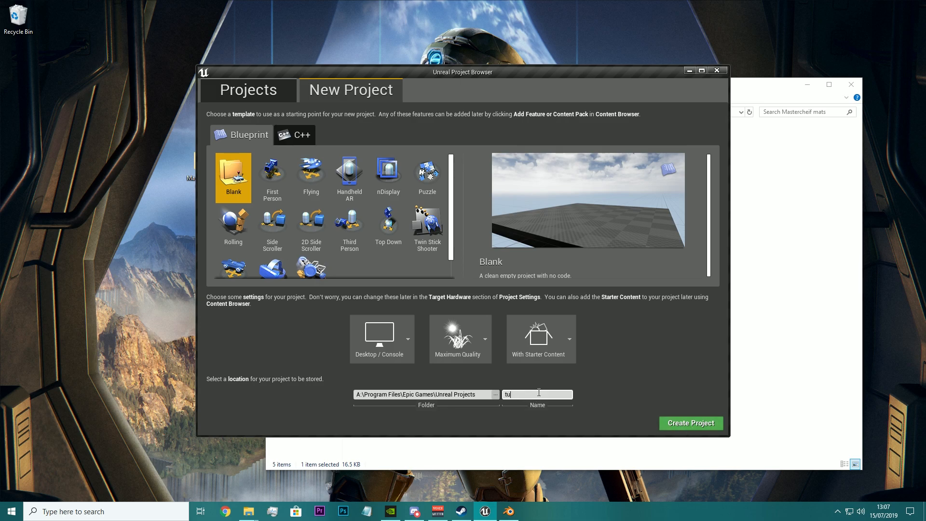
type("torials")
left_click(670, 423)
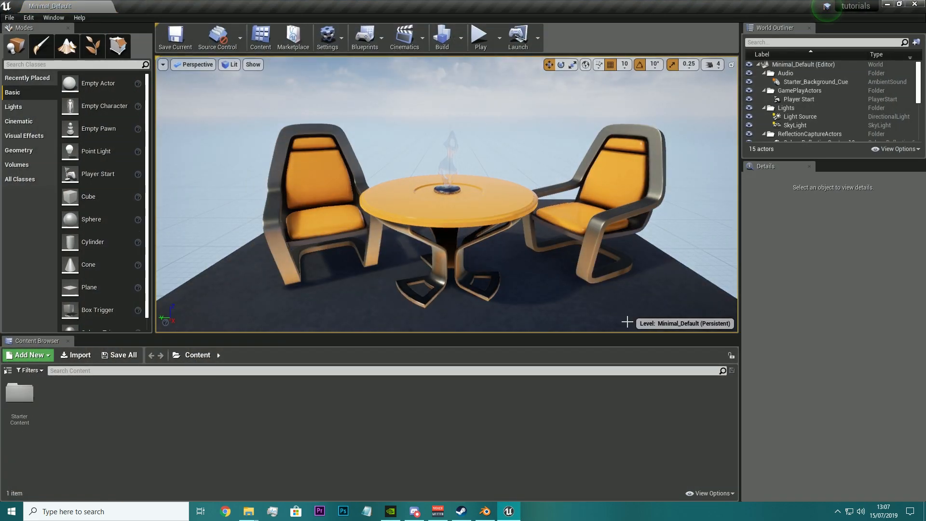
Enlarge the copper floor beside the table and chairs to a scale of 2.0 in X and 2.25 in Y
right_click_drag(447, 194, 530, 194)
key("s")
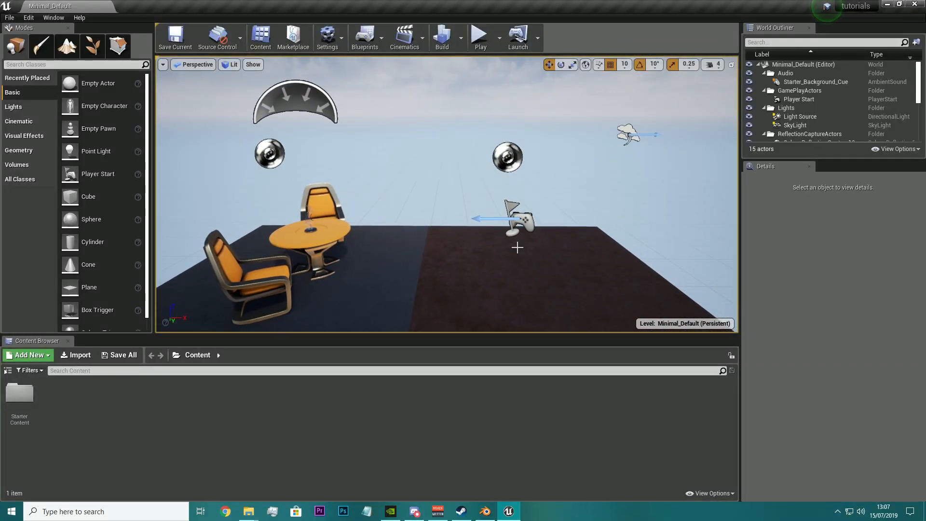
key("w")
right_click_drag(526, 289, 494, 296)
key("s")
key("d")
key("w")
key("a")
key("d")
key("s")
key("e")
left_click(465, 250)
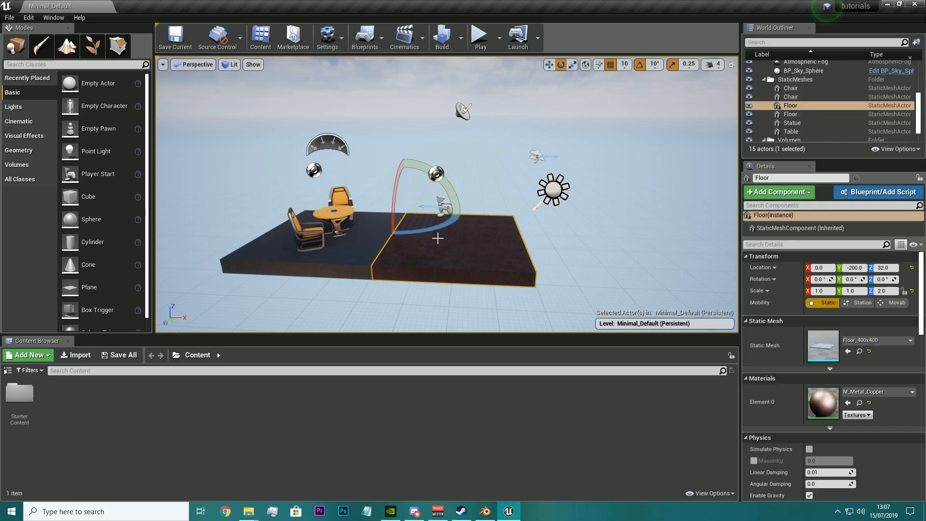
key("r")
left_click_drag(425, 213, 458, 213)
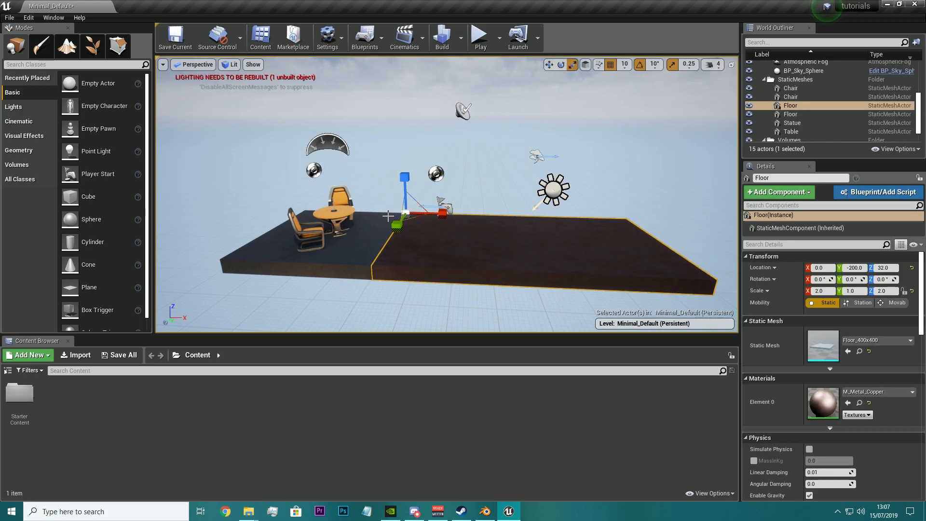
left_click_drag(398, 225, 386, 242)
Create a folder named mastercheif in the project's Content folder and open it
right_click_drag(506, 152, 456, 145)
key("s")
key("w")
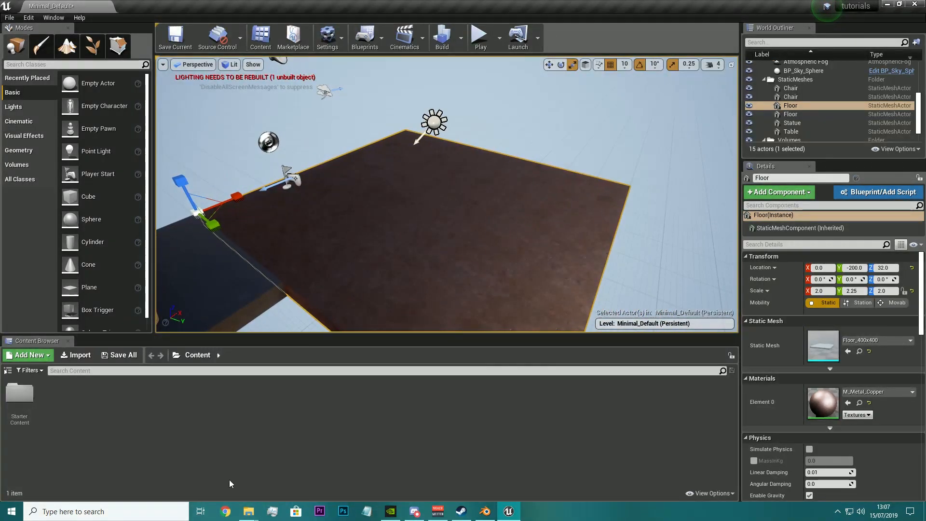
right_click(74, 403)
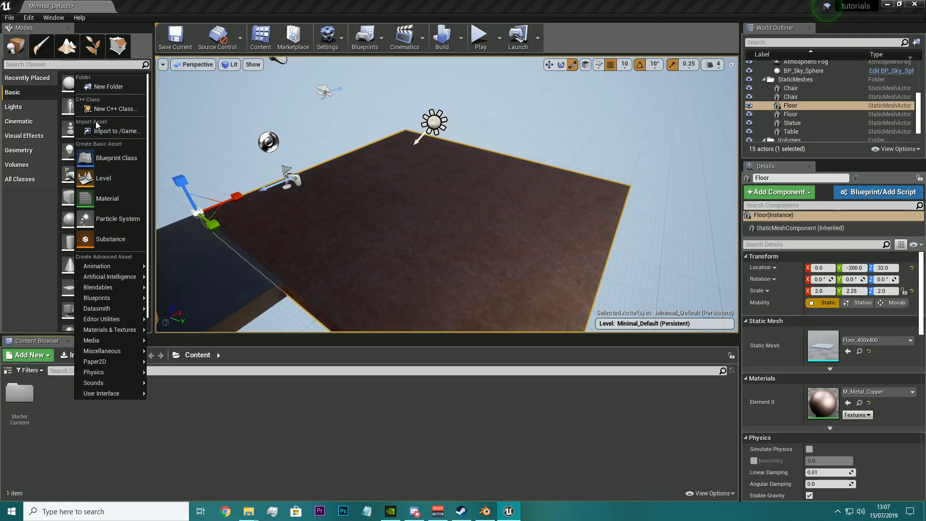
left_click(107, 87)
type("mastercheif")
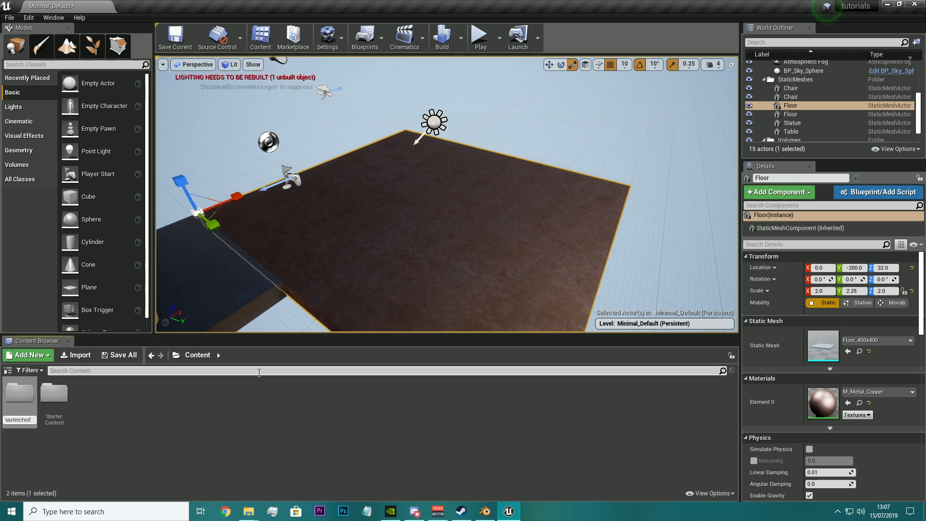
key("Return")
key("Return")
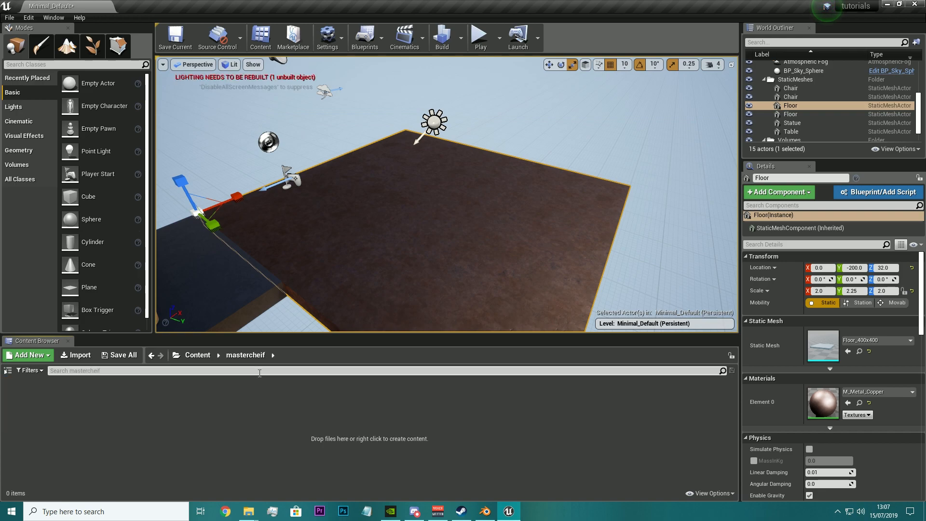
Import the masterchief FBX file from the desktop into the mastercheif folder as a skeletal mesh, using Import All with the default options
mouse_move(249, 511)
left_click(214, 457)
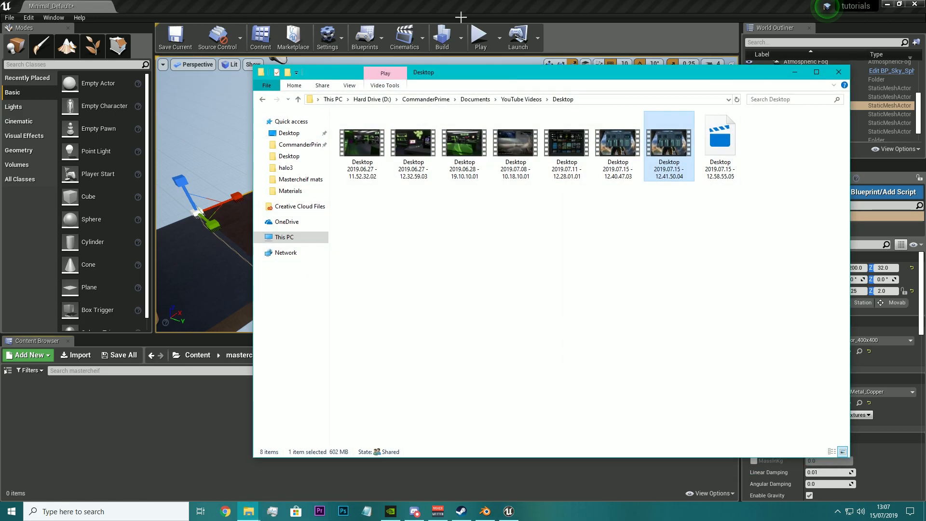
left_click(273, 123)
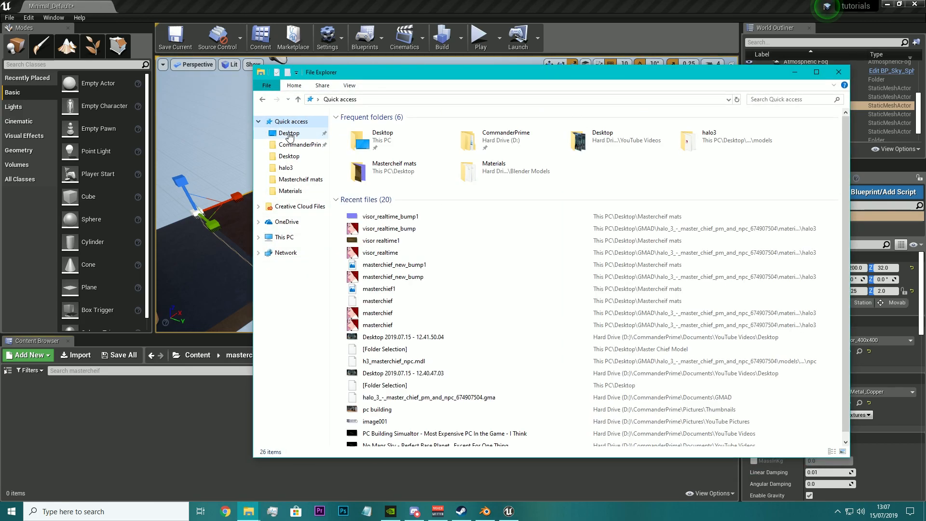
left_click(288, 135)
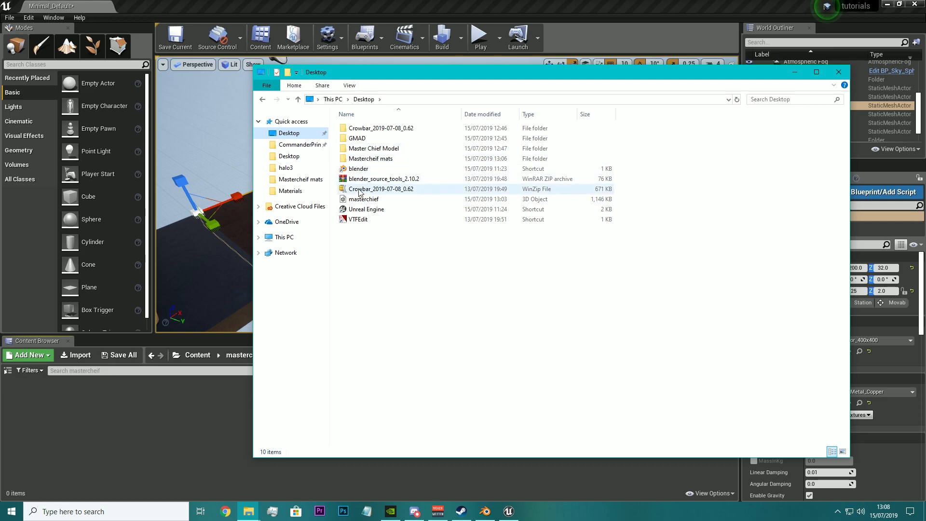
left_click_drag(362, 199, 75, 453)
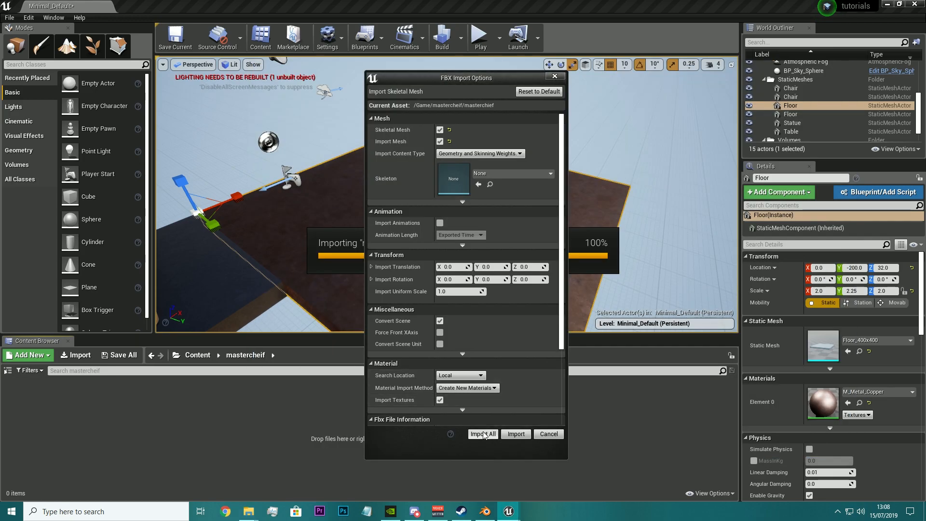
left_click(482, 434)
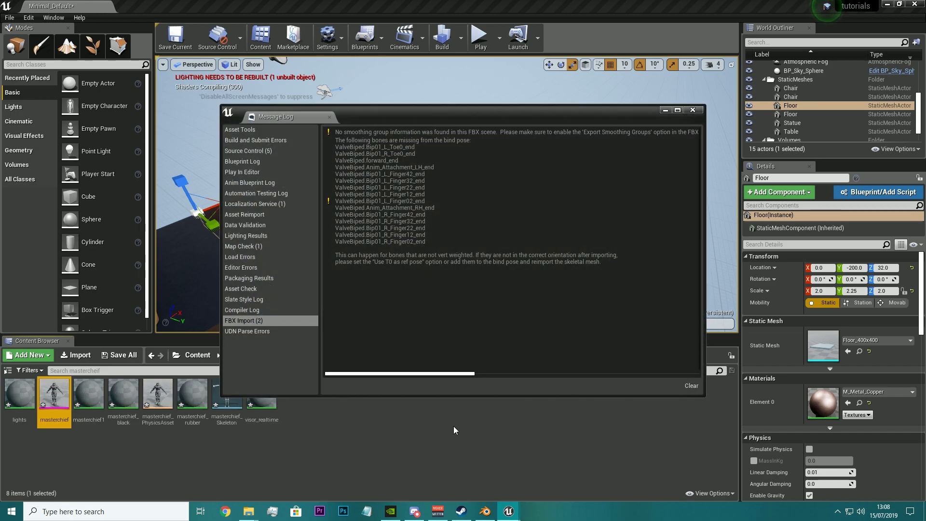
left_click(692, 111)
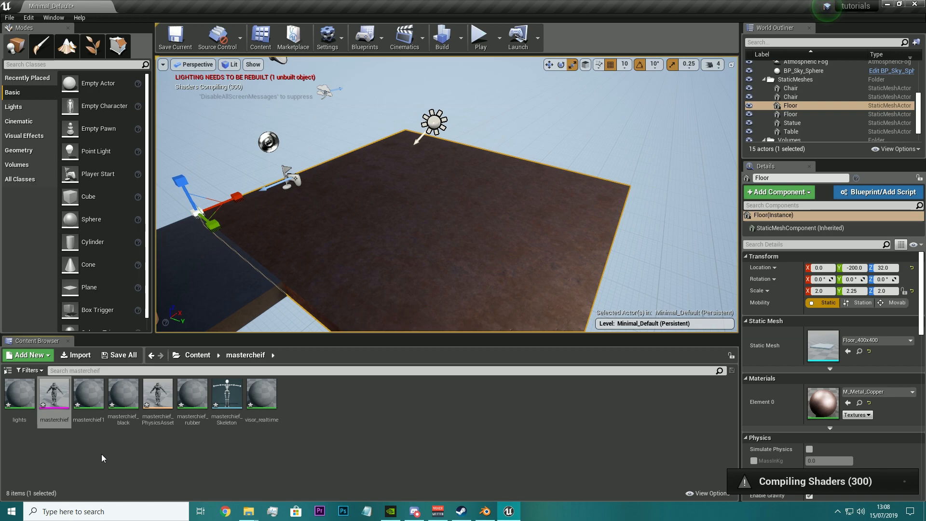
Place the masterchief skeletal mesh from the mastercheif folder into the level on the copper floor
left_click(91, 398)
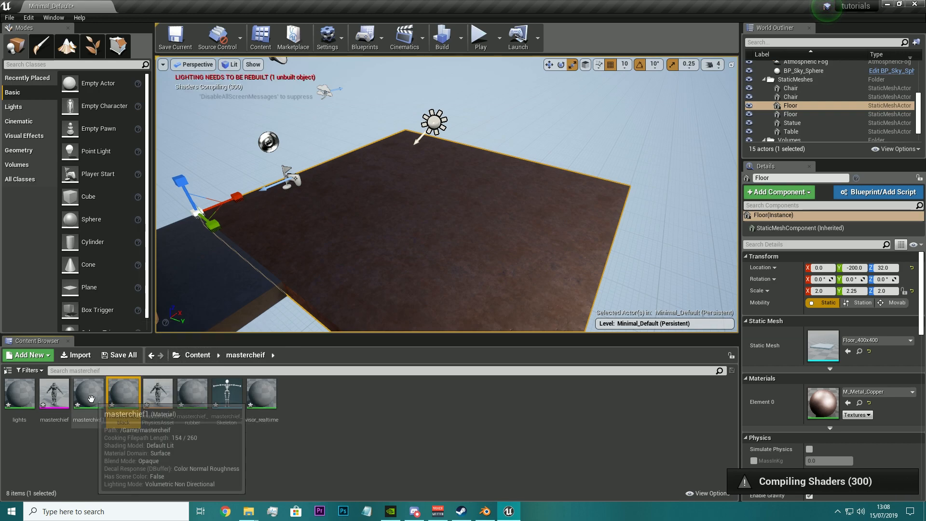
left_click(54, 393)
left_click_drag(54, 393, 460, 193)
left_click_drag(293, 253, 278, 254)
right_click_drag(467, 246, 412, 271)
key("w")
key("s")
right_click_drag(444, 193, 454, 202)
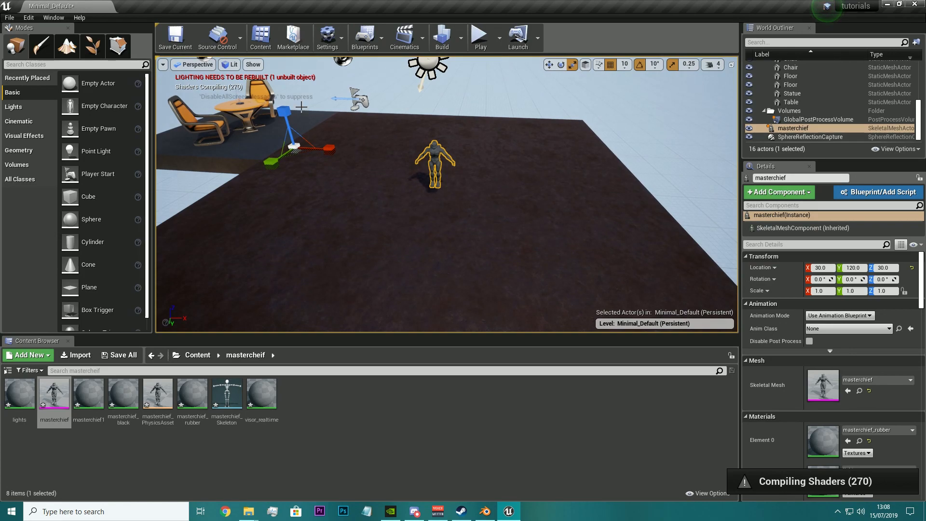
Enlarge the masterchief character to a scale of 1.75 in X, 1.5 in Y and 2.75 in Z
left_click_drag(281, 113, 281, 80)
left_click_drag(294, 138, 314, 103)
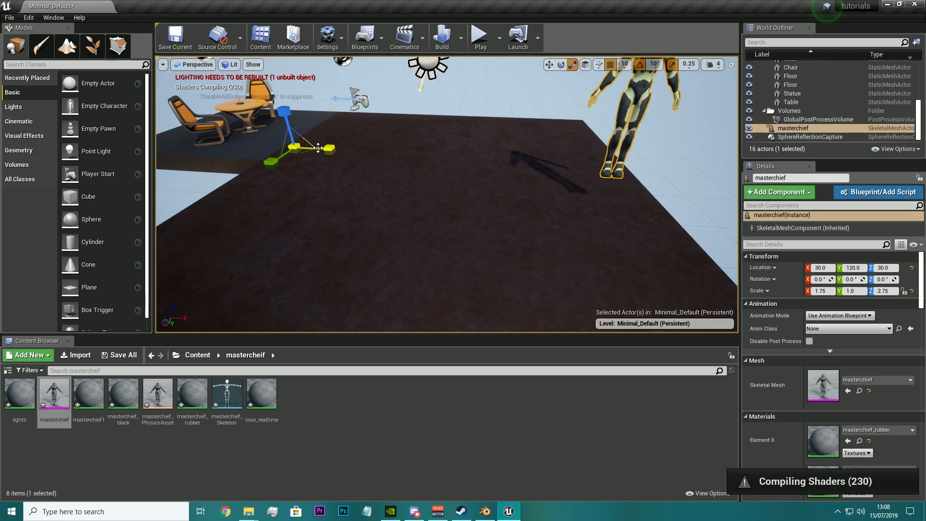
left_click_drag(273, 165, 263, 172)
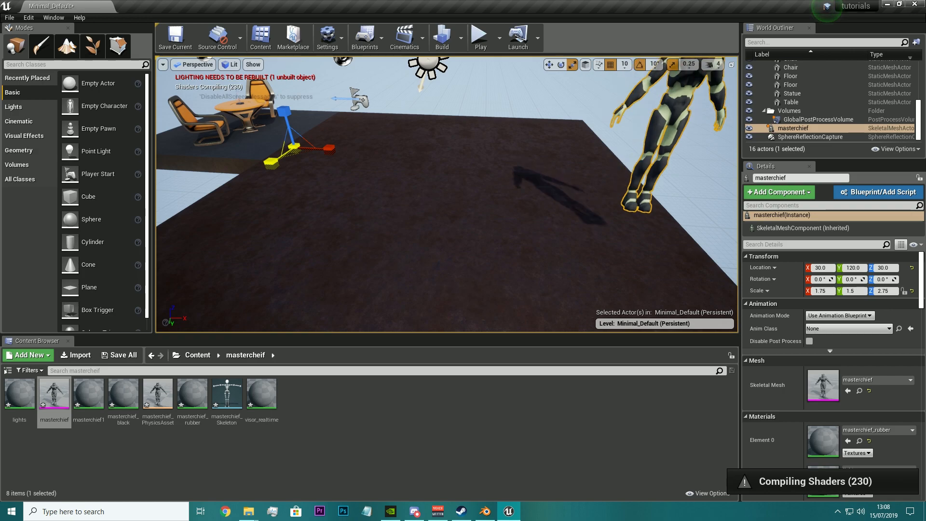
Move the masterchief character back along X to -250 and lower it to -20 in Z so it stands on the copper floor
key("w")
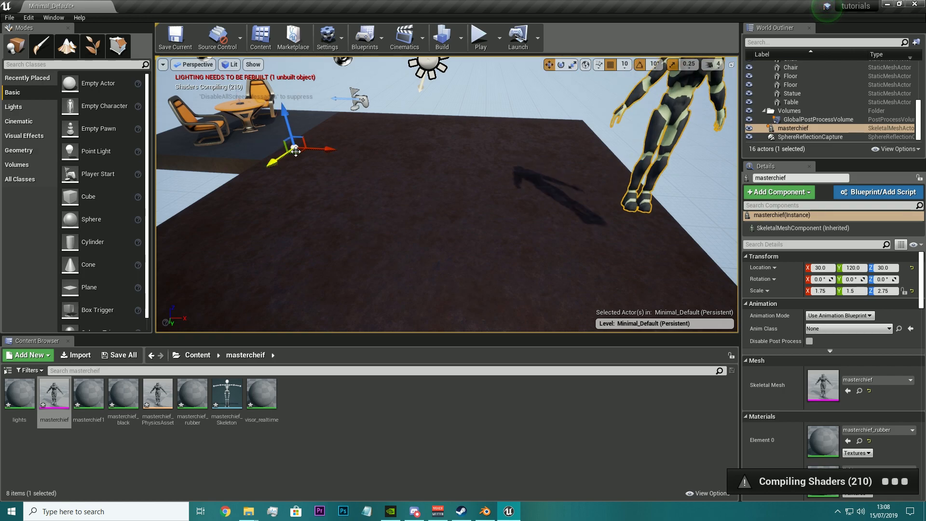
left_click_drag(314, 149, 181, 136)
right_click_drag(466, 207, 337, 171)
key("w")
key("s")
key("s")
key("d")
mouse_move(438, 168)
right_mouse_down()
mouse_move(424, 188)
mouse_move(443, 200)
mouse_move(439, 168)
right_mouse_up()
key("s")
right_click_drag(512, 206, 509, 227)
Increase the masterchief character's Y scale to 2.0
key("e")
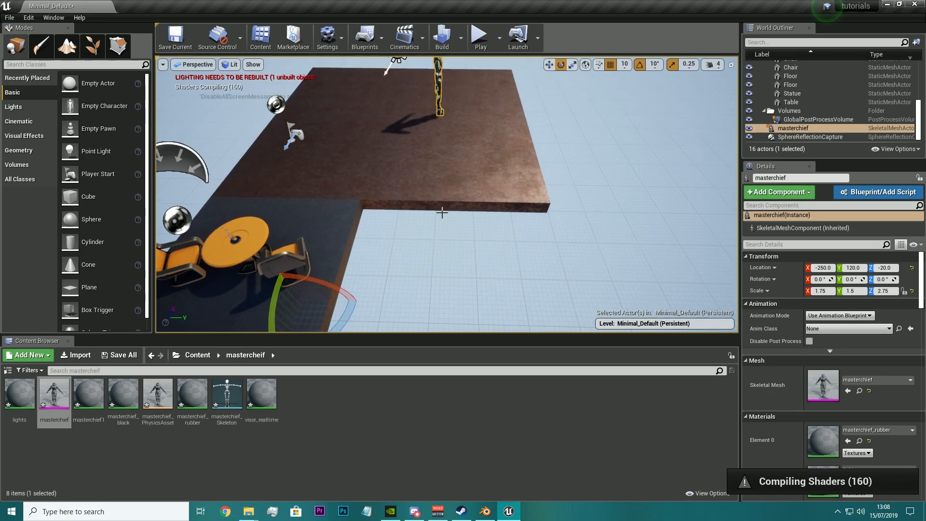
key("w")
key("r")
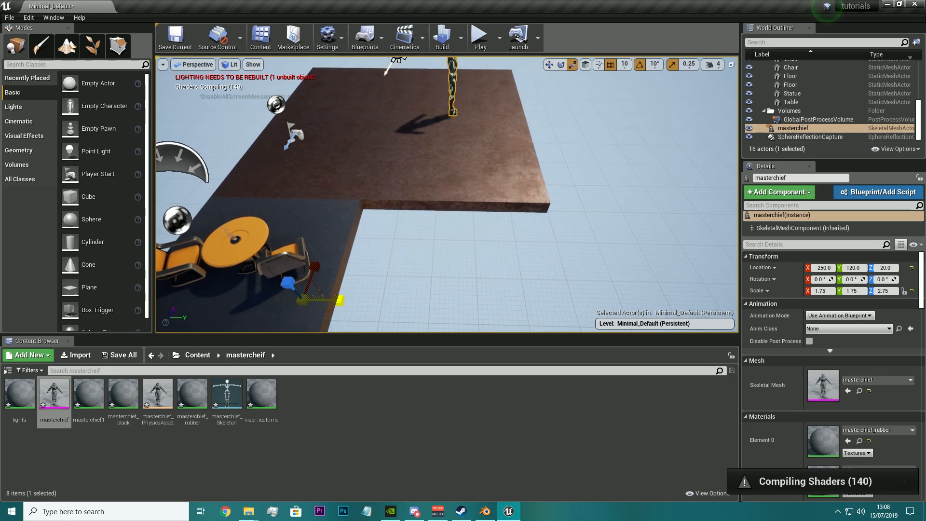
left_click_drag(340, 300, 352, 300)
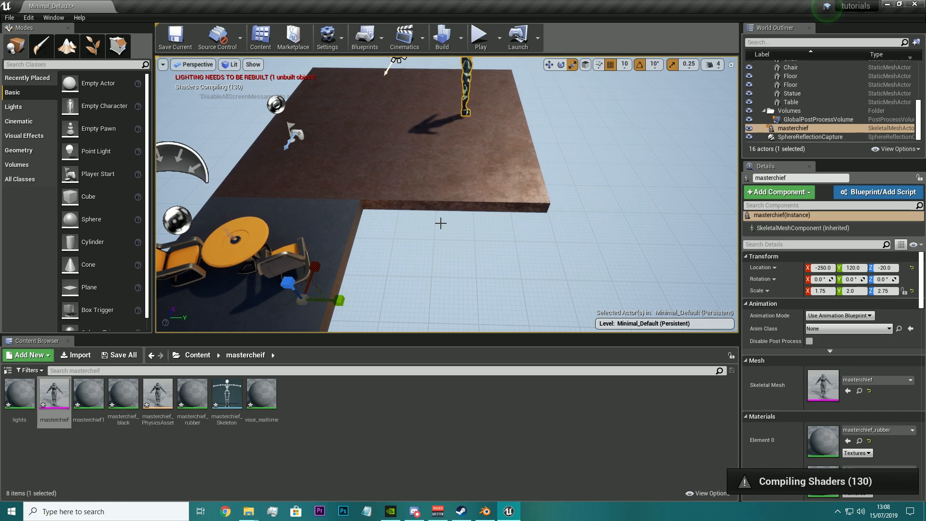
Examine the untextured masterchief character on the floor up close from the front
key("f")
key("a")
right_click_drag(446, 203, 472, 229)
key("w")
key("s")
key("d")
key("s")
key("w")
key("s")
key("w")
key("w")
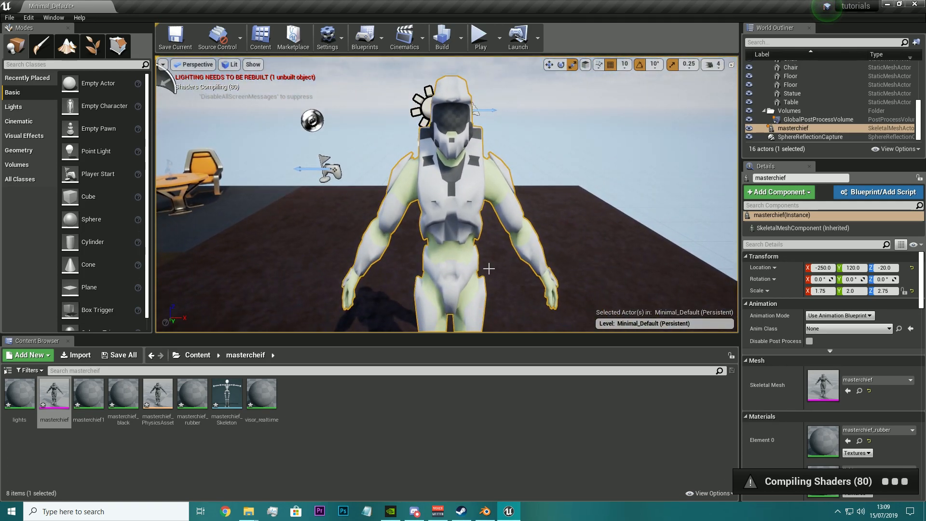
Import the masterchief_new_bump1, visor realtime1 and visor_realtime_bump1 textures from the Mastercheif mats folder into the project's mastercheif folder
mouse_move(251, 513)
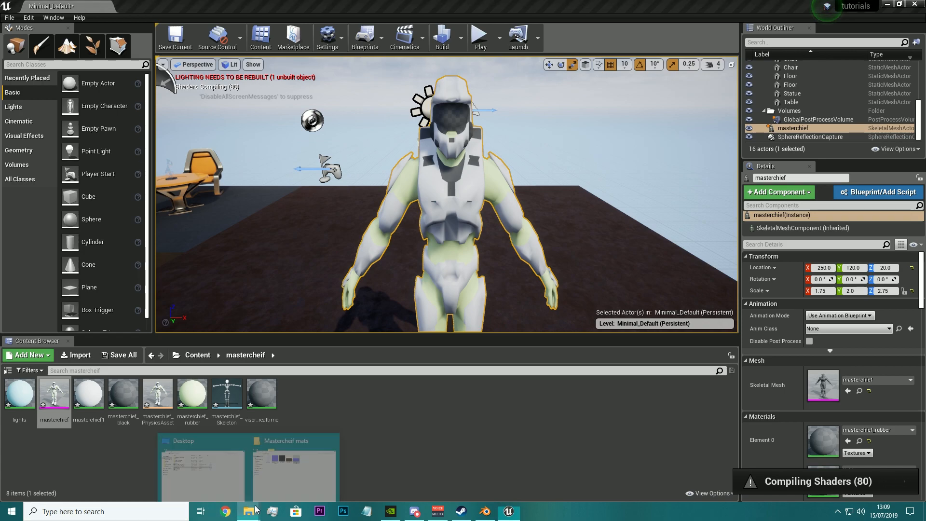
left_click(278, 467)
left_click_drag(407, 251, 595, 161)
left_click_drag(489, 162, 201, 466)
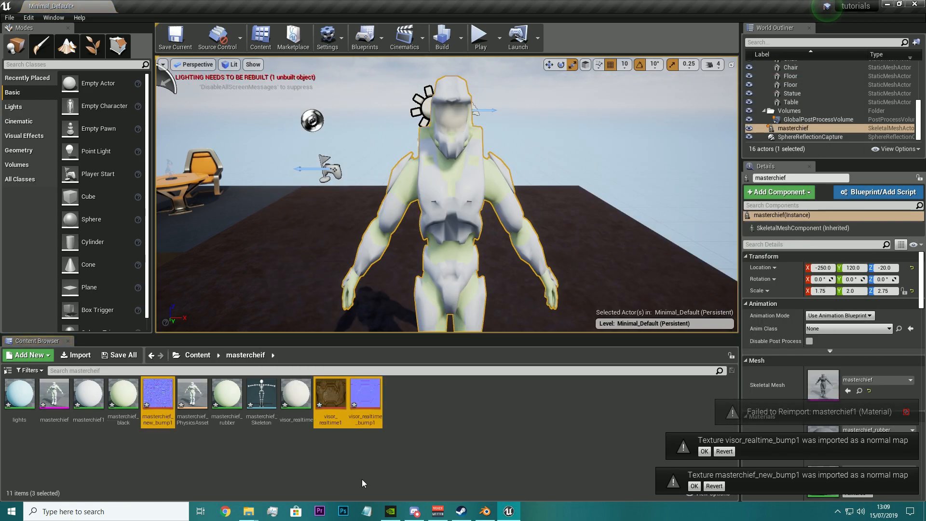
left_click(386, 469)
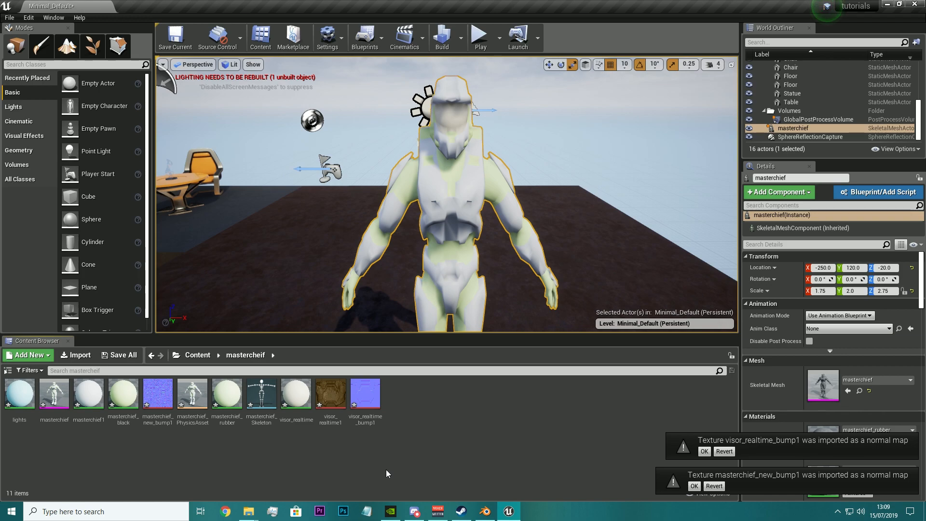
left_click(337, 398)
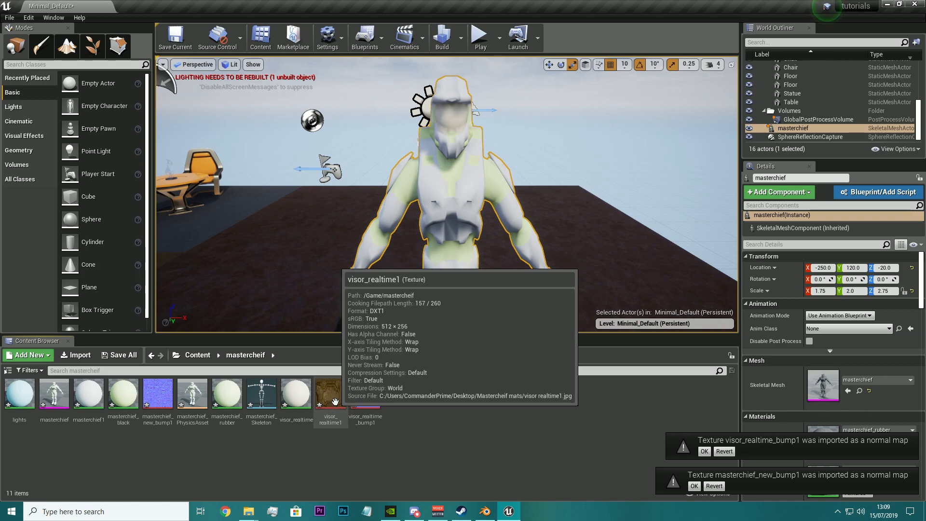
left_click(157, 398)
Try to import the camouflage texture masterchief1 from the Mastercheif mats folder on its own
left_click(248, 511)
left_click(293, 467)
left_click(490, 244)
left_click_drag(476, 151, 193, 457)
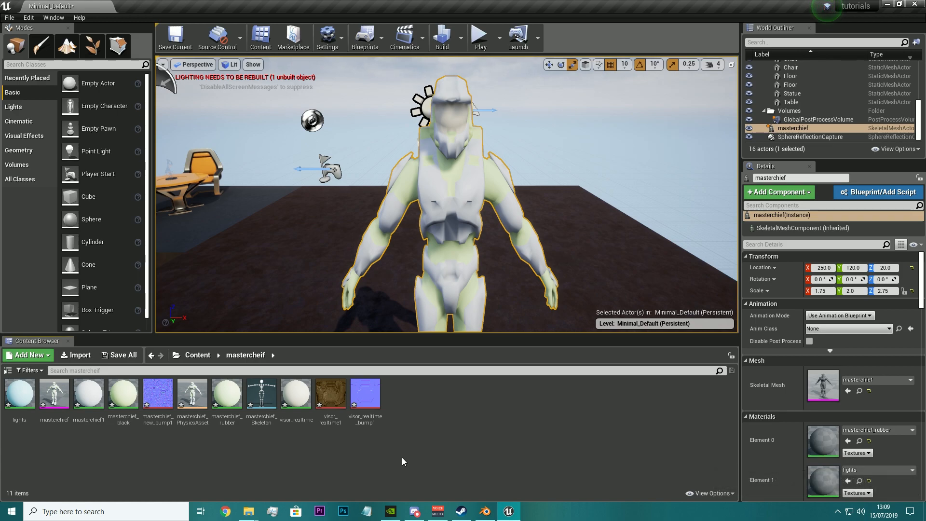
Rename the camouflage texture file masterchief1 in the Mastercheif mats folder as masterchief2 and import it into the project's mastercheif folder
left_click(248, 511)
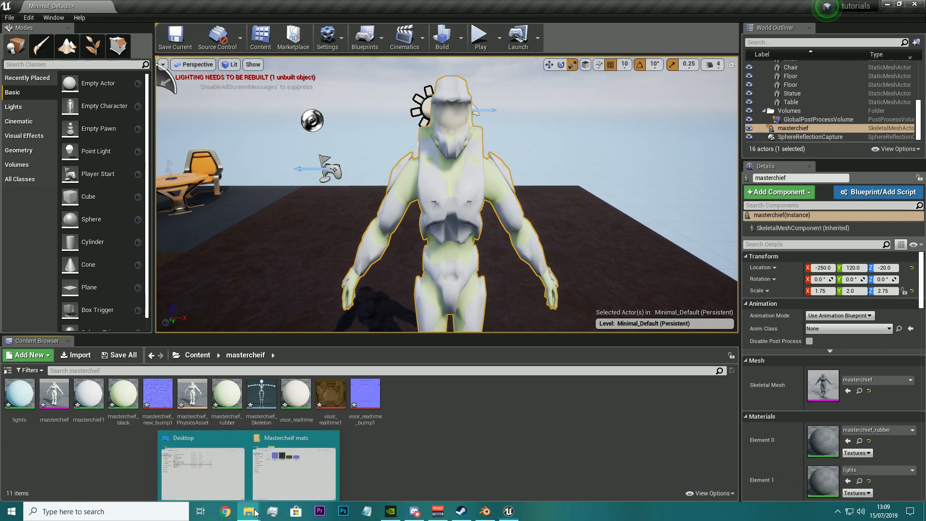
left_click(289, 478)
left_click_drag(488, 86, 569, 51)
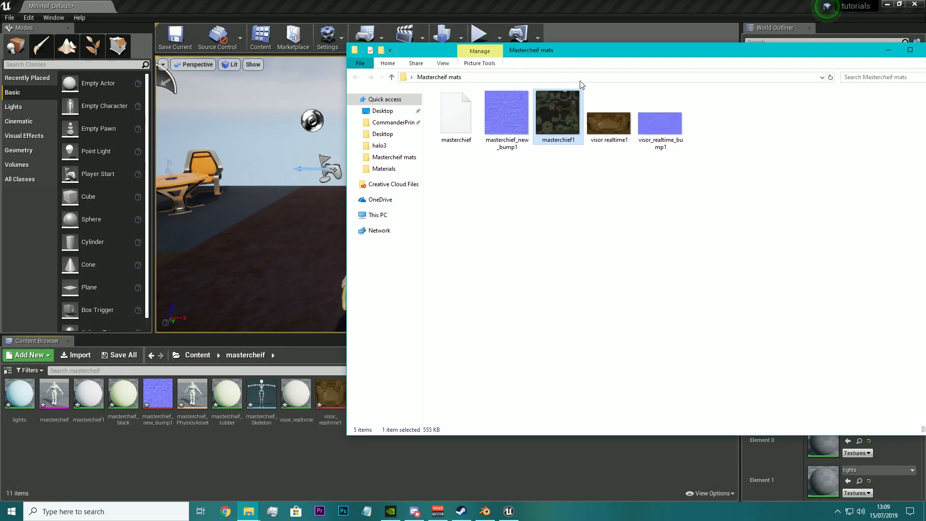
right_click(572, 119)
left_click(598, 431)
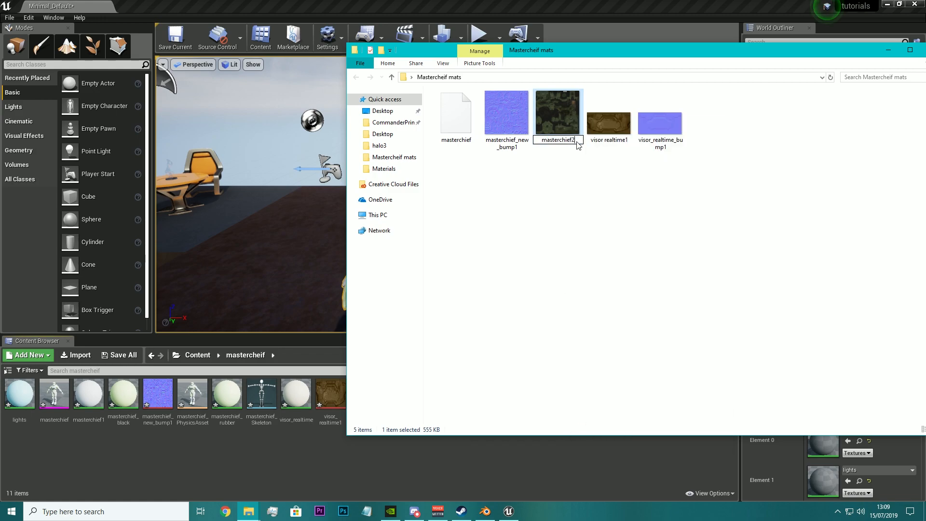
key("Return")
left_click_drag(556, 107, 291, 461)
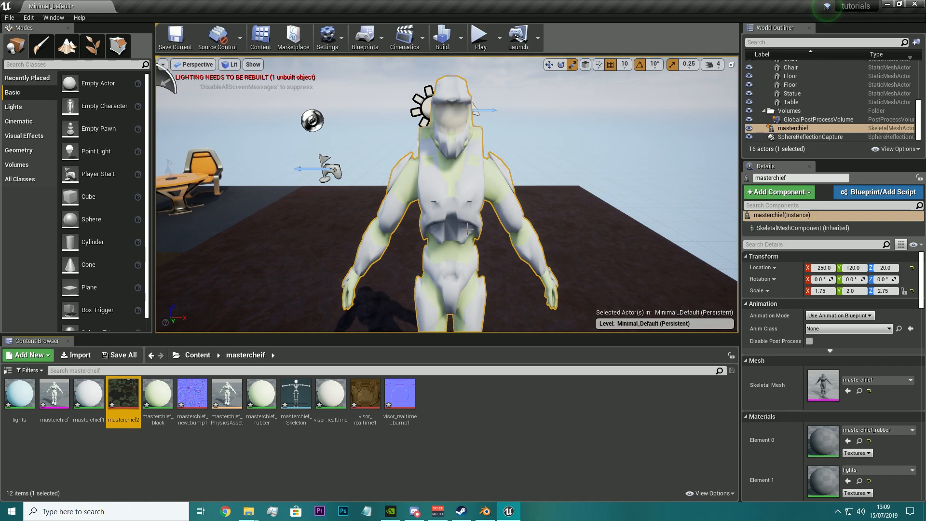
left_click(93, 398)
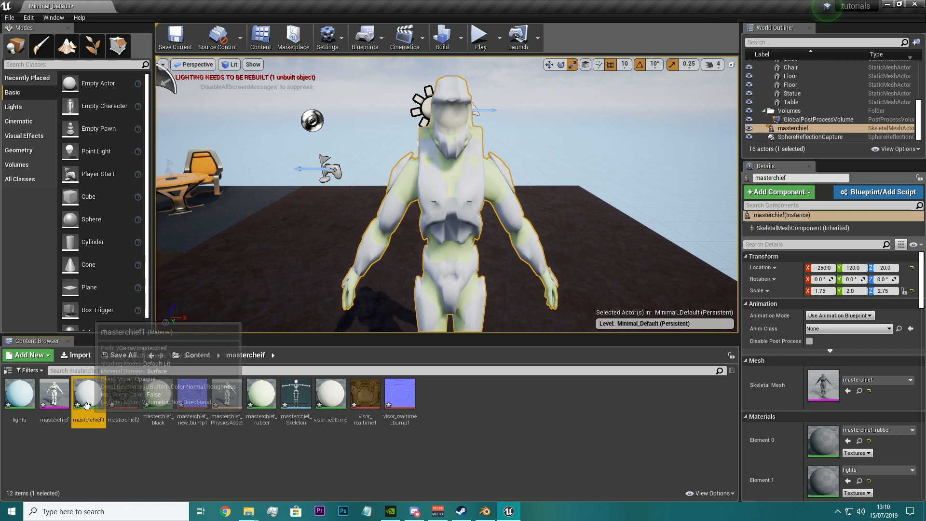
left_click(158, 398)
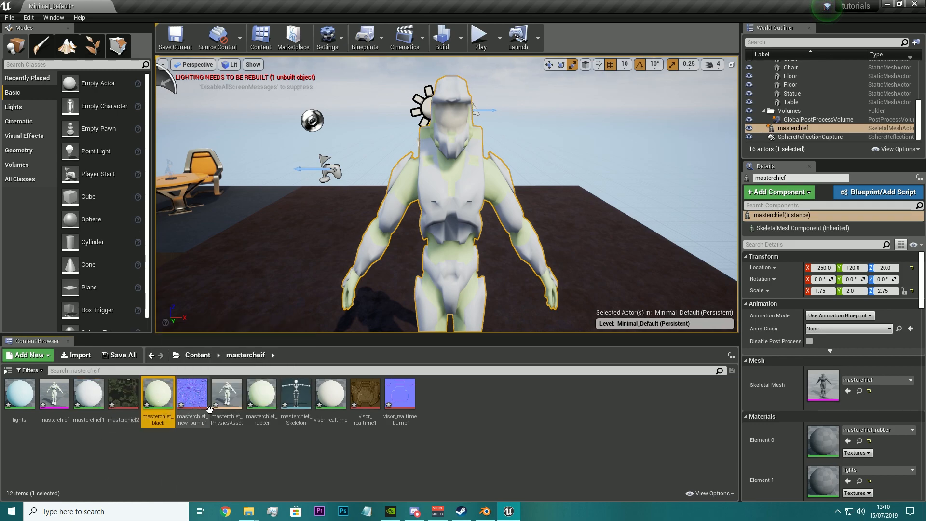
left_click(263, 400)
left_click(330, 403)
left_click(539, 444)
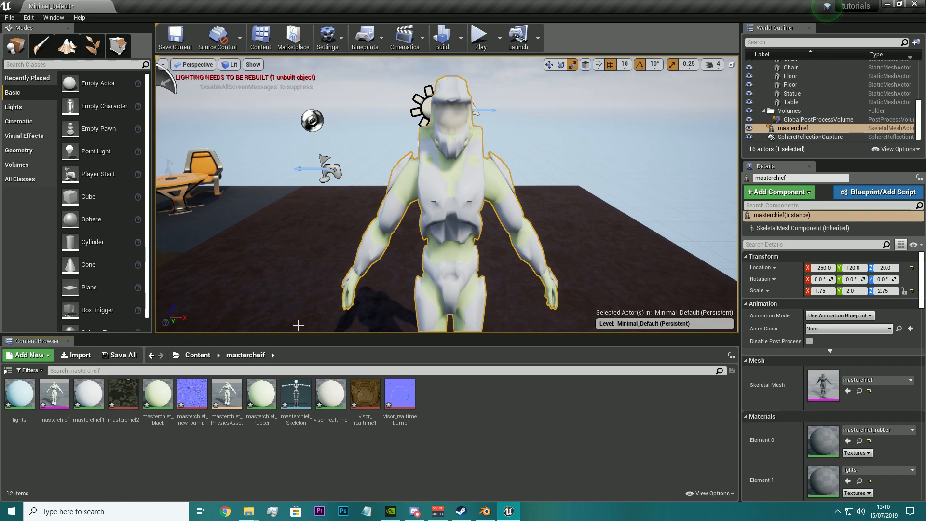
Open the masterchief1 material and delete the Param node that feeds its Base Color
double_click(90, 398)
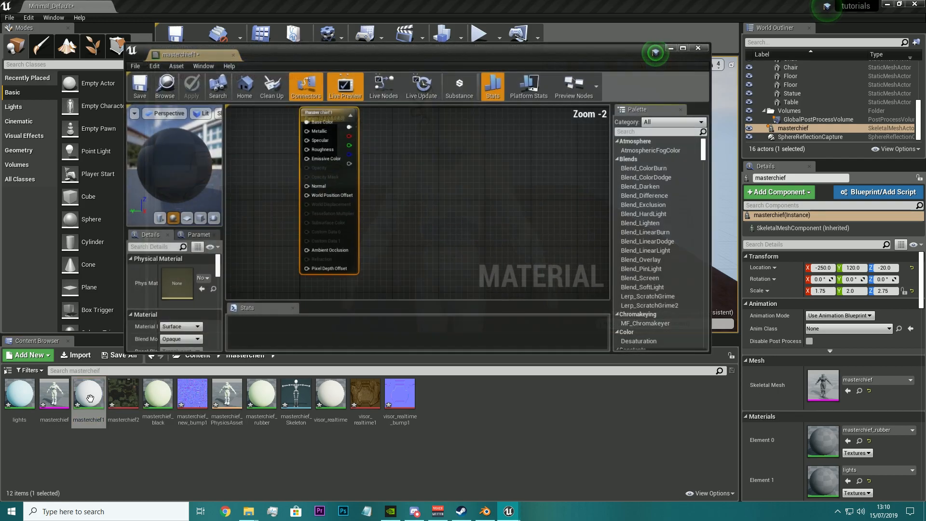
right_click(422, 121)
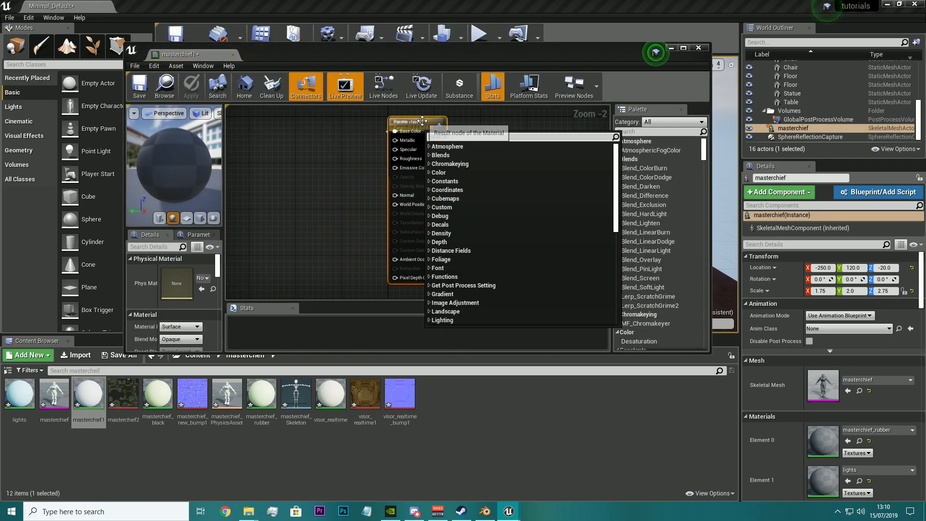
left_click_drag(422, 121, 479, 117)
left_click_drag(403, 139, 344, 139)
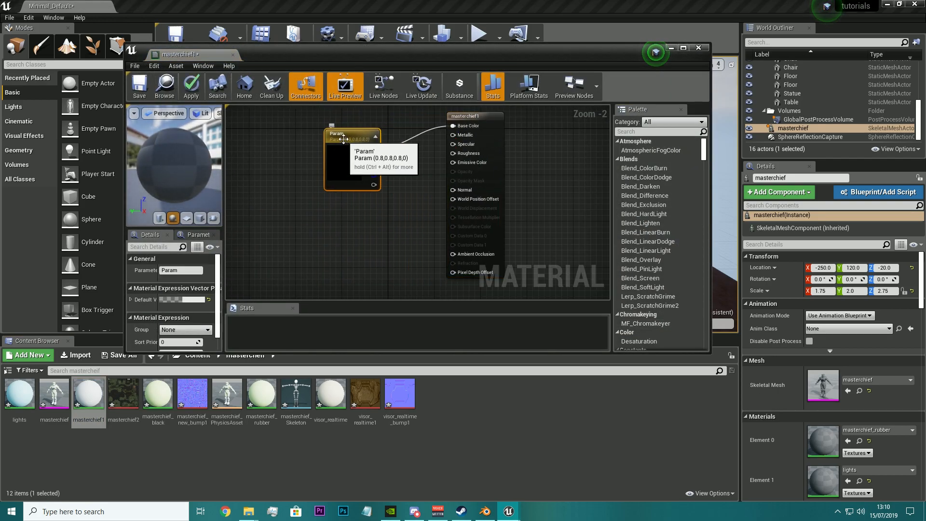
key("Delete")
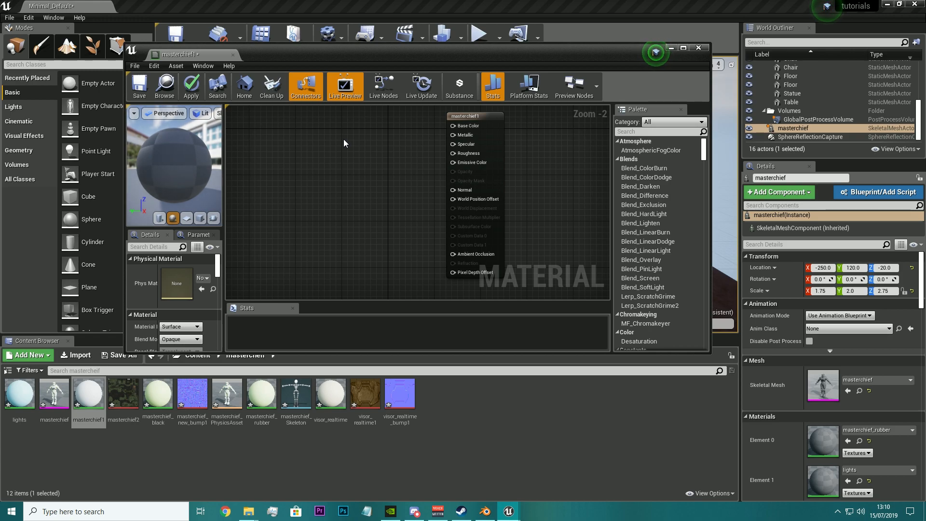
right_click_drag(338, 164, 355, 179)
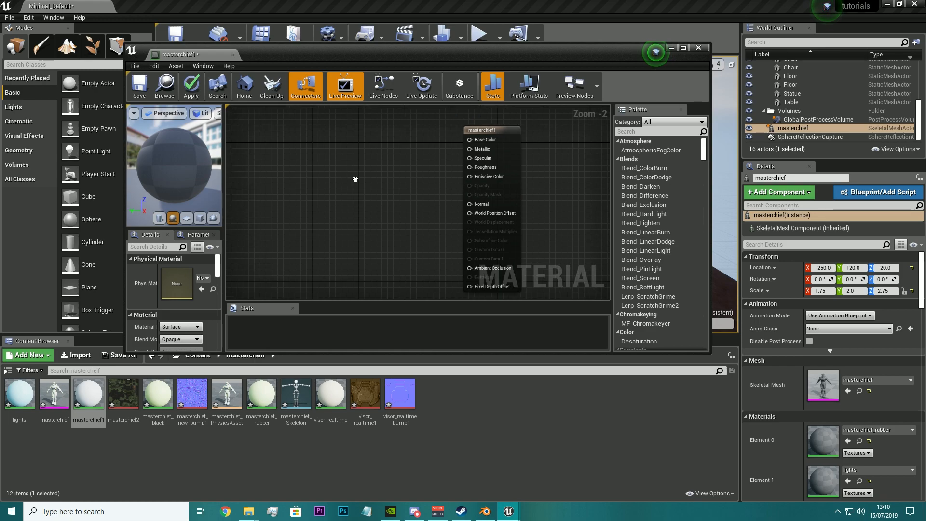
Add the masterchief2 and masterchief_new_bump1 textures to the masterchief1 material, connect their RGB outputs to Base Color and Normal respectively, and save it
left_click_drag(124, 393, 285, 135)
left_click_drag(193, 392, 347, 233)
left_click_drag(405, 230, 470, 204)
left_click_drag(349, 141, 484, 145)
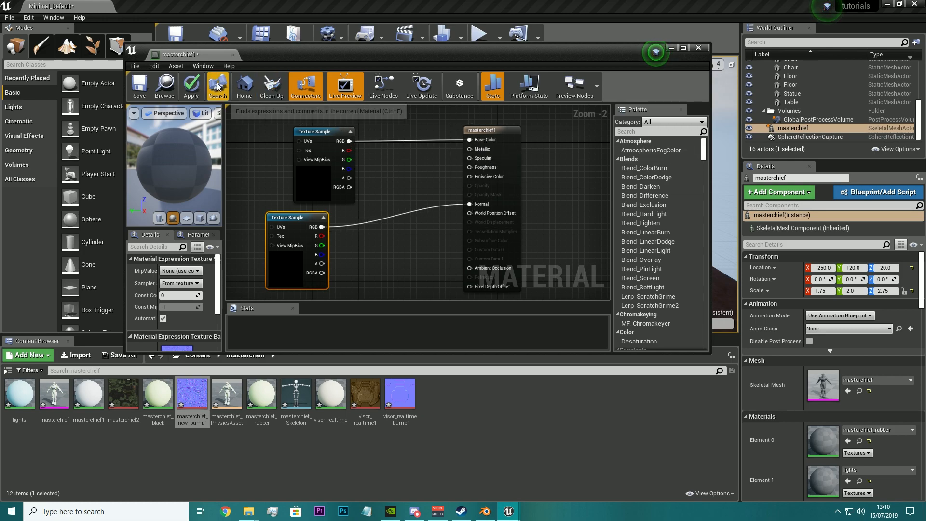
left_click(141, 89)
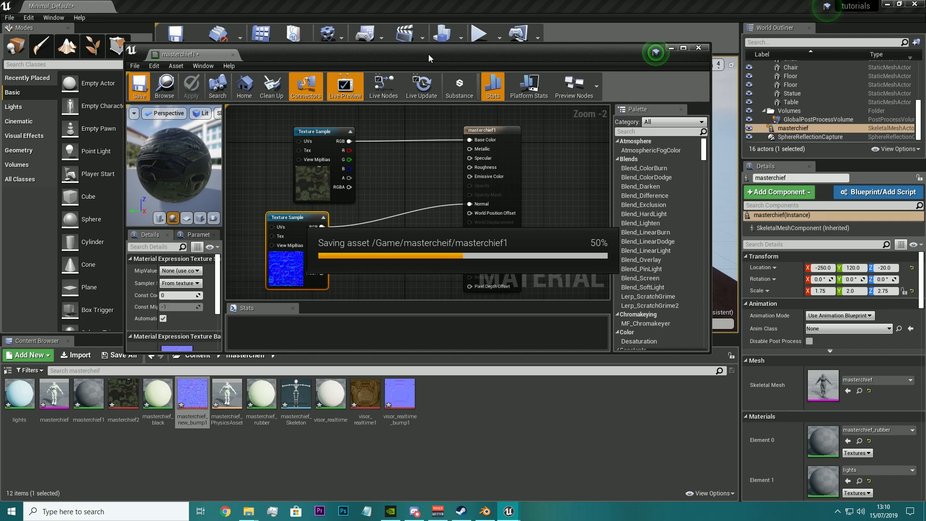
left_click_drag(428, 54, 410, 272)
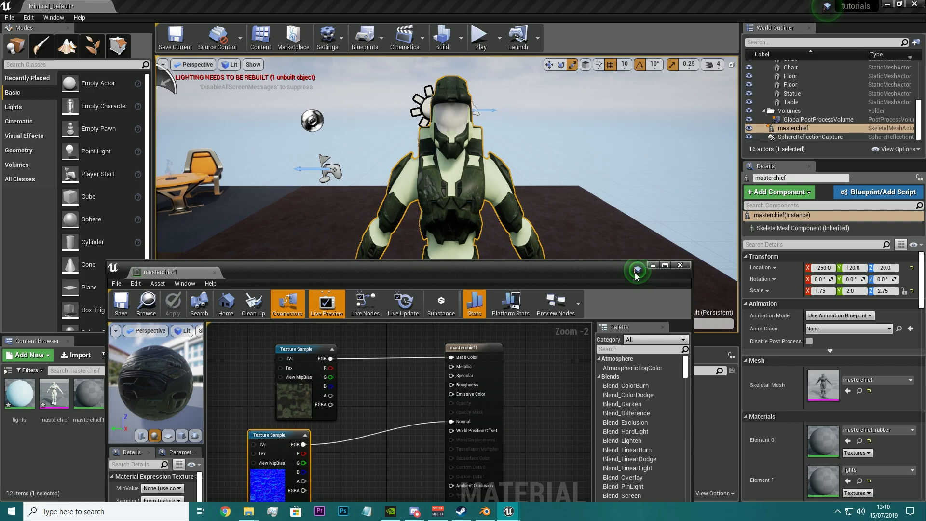
Close the masterchief1 material, open masterchief_black and delete the Param node that feeds its Base Color
left_click(688, 268)
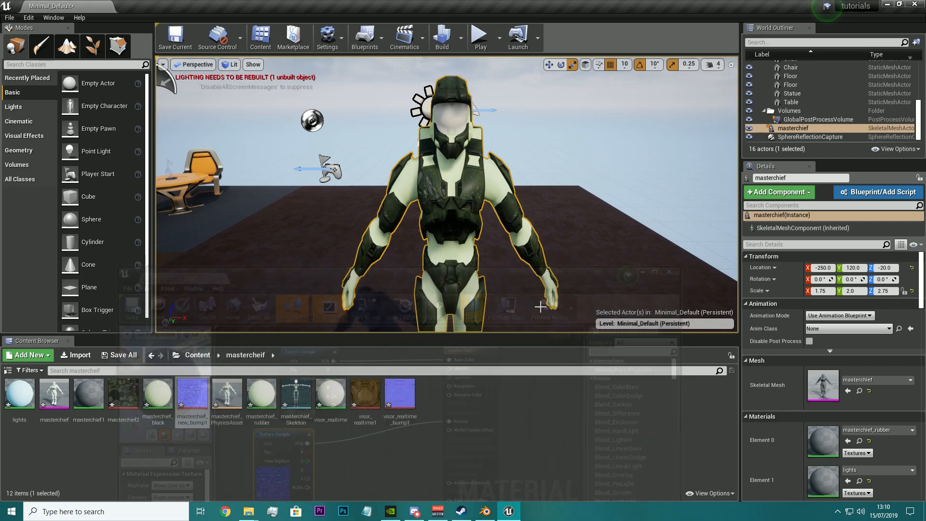
double_click(158, 392)
left_click_drag(420, 272, 475, 151)
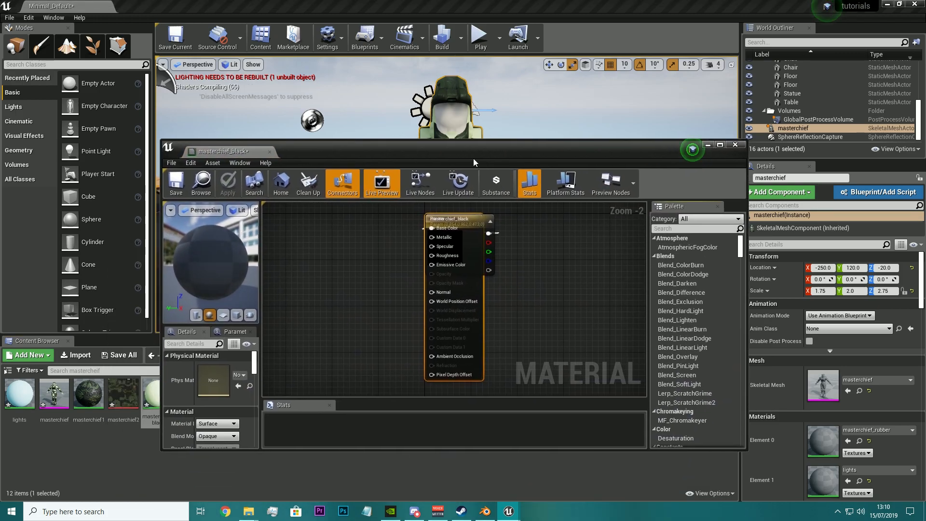
left_click_drag(455, 221, 549, 228)
left_click(469, 230)
key("Delete")
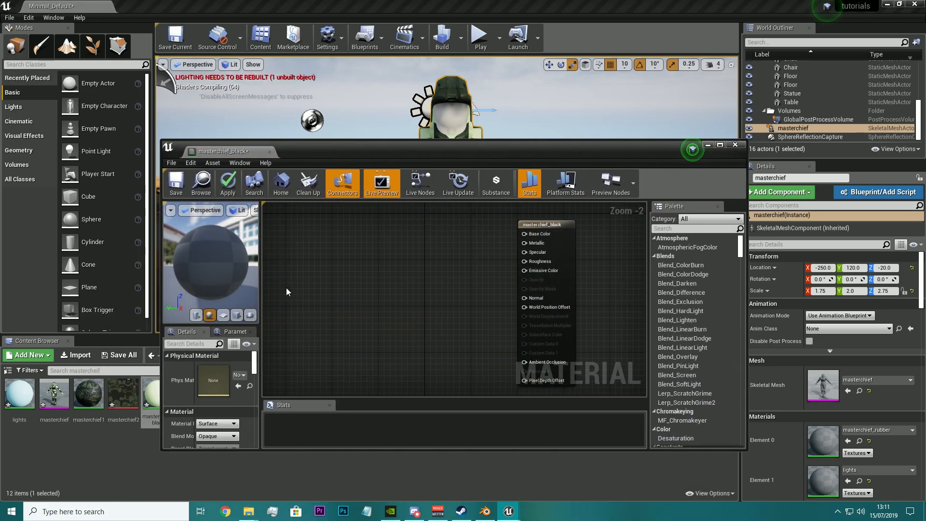
Add the masterchief2 and masterchief_new_bump1 textures to masterchief_black, connect their RGB outputs to Base Color and Normal respectively, apply, save and close it
left_click_drag(332, 151, 308, 67)
left_click_drag(123, 393, 296, 148)
left_click_drag(201, 407, 310, 246)
left_click_drag(350, 162, 500, 151)
left_click_drag(330, 250, 501, 215)
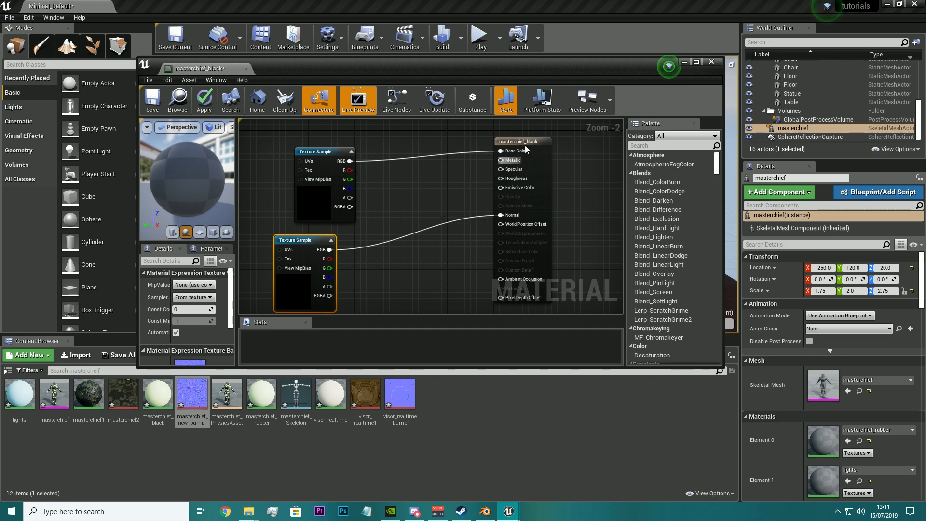
left_click(204, 101)
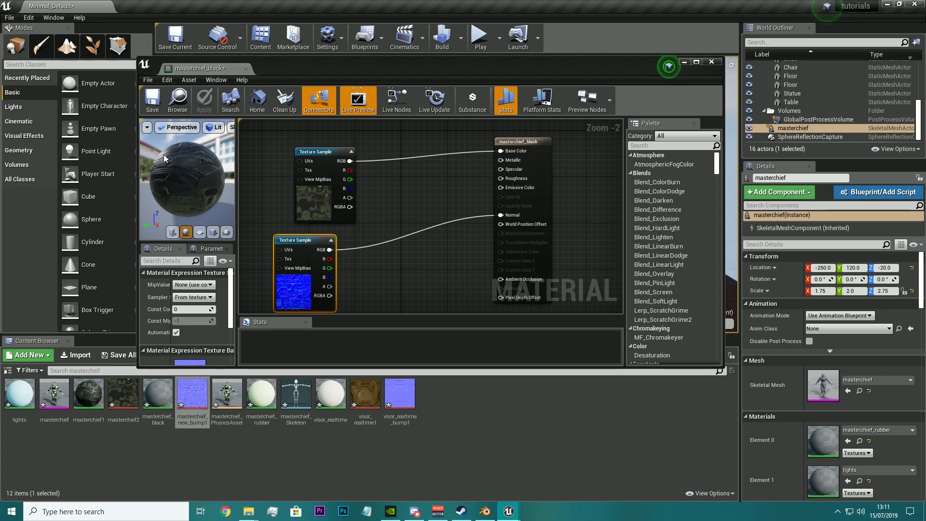
left_click(159, 105)
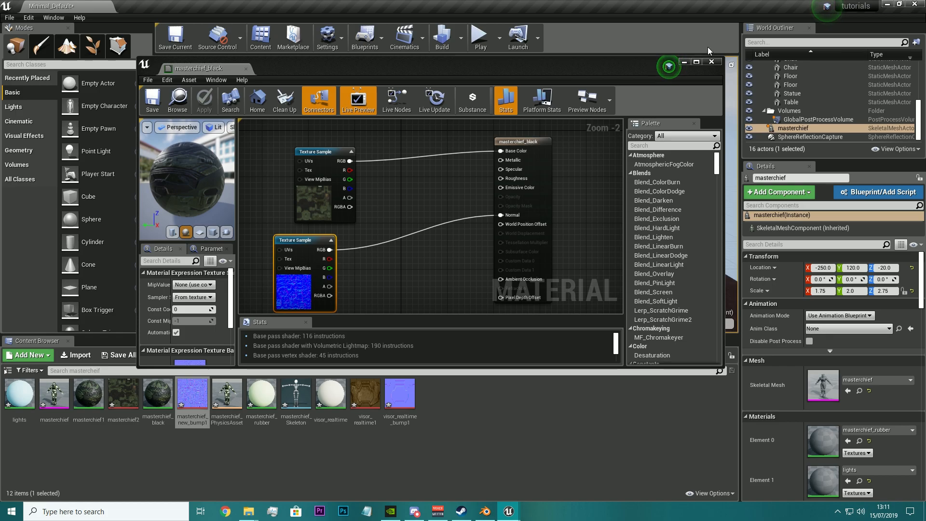
left_click(711, 62)
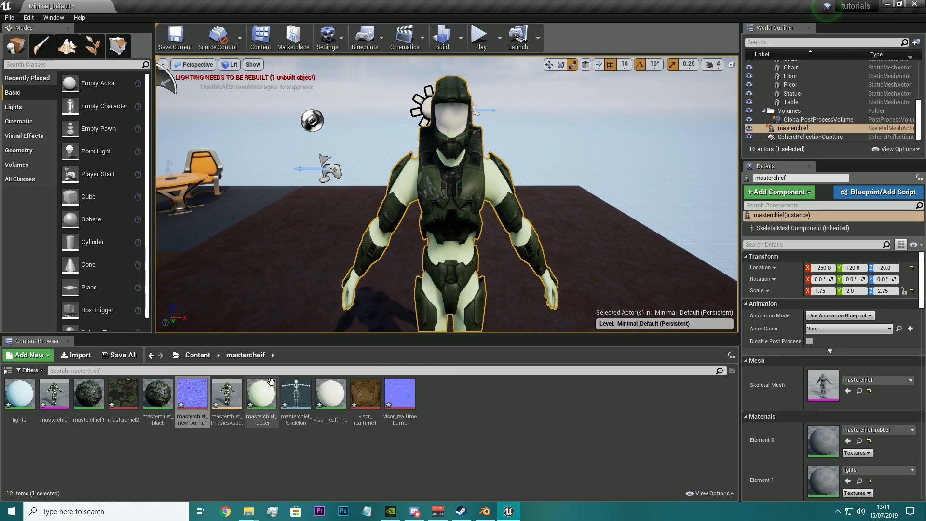
Open the masterchief_rubber material and delete the Param node that feeds its Base Color
double_click(256, 400)
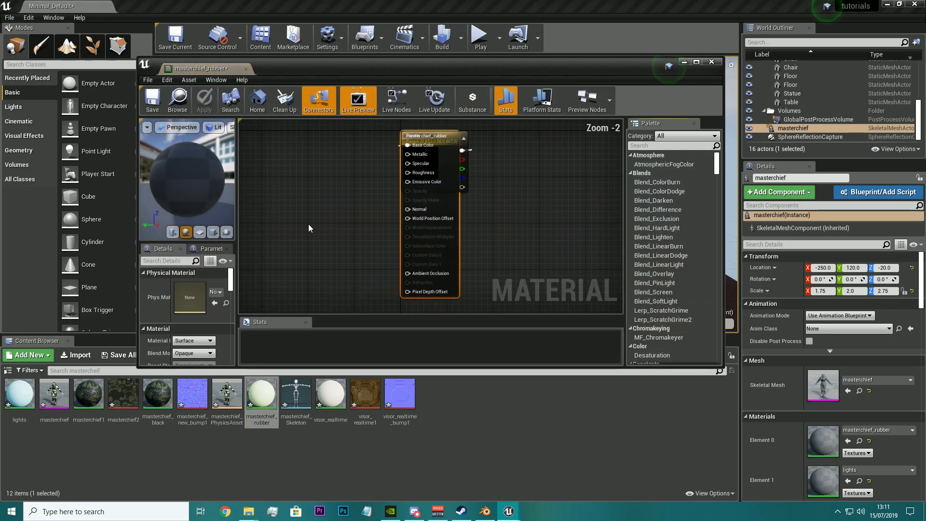
left_click_drag(417, 135, 460, 140)
left_click(418, 136)
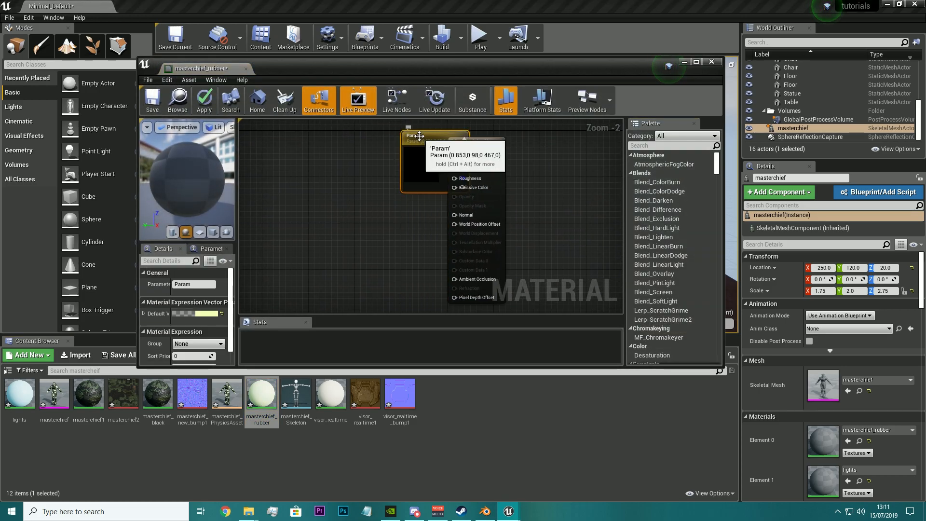
key("Delete")
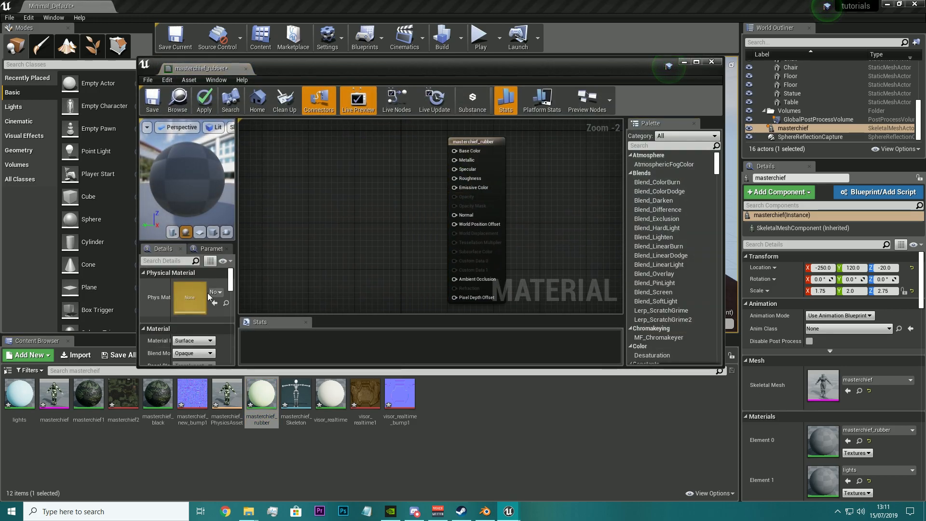
Add masterchief2 and masterchief_new_bump1 to the masterchief_rubber material, wire their RGB outputs to Base Color and Normal respectively, apply, save and close it
left_click_drag(123, 393, 293, 158)
left_click_drag(192, 393, 294, 251)
left_click_drag(350, 265, 454, 214)
left_click_drag(348, 172, 453, 151)
left_click(204, 102)
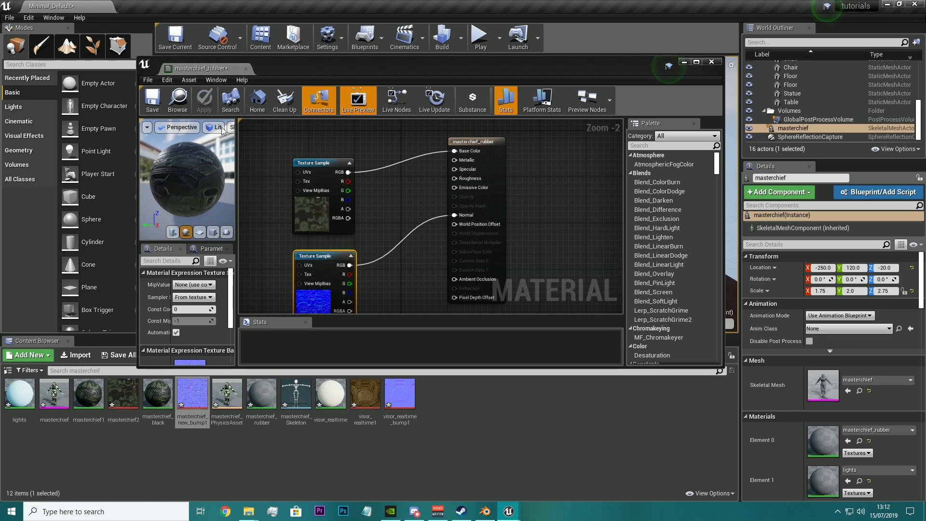
left_click(151, 107)
left_click(711, 62)
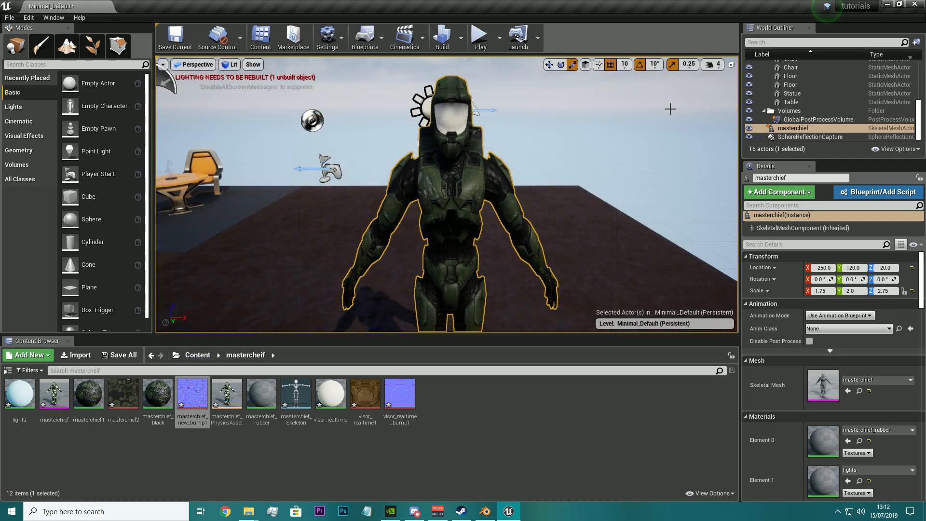
Open the visor_realtime material and delete the Param node that feeds its Base Color
double_click(336, 409)
left_click_drag(466, 152, 502, 143)
key("Delete")
Add visor_realtime1 and visor_realtime_bump1 to the visor_realtime material, connect their RGB outputs to Base Color and Normal respectively, apply, save and close it
left_click_drag(365, 397, 285, 149)
left_click_drag(399, 394, 477, 215)
left_click_drag(341, 159, 492, 152)
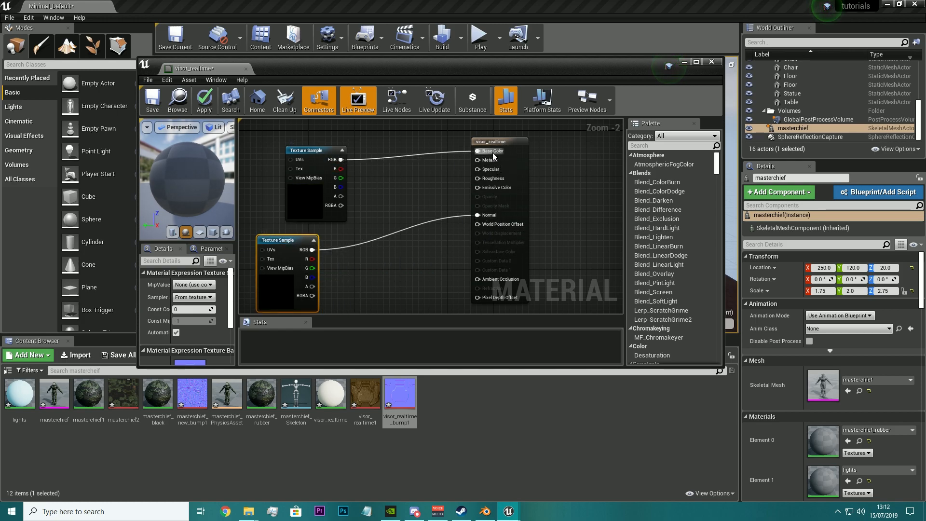
left_click(203, 101)
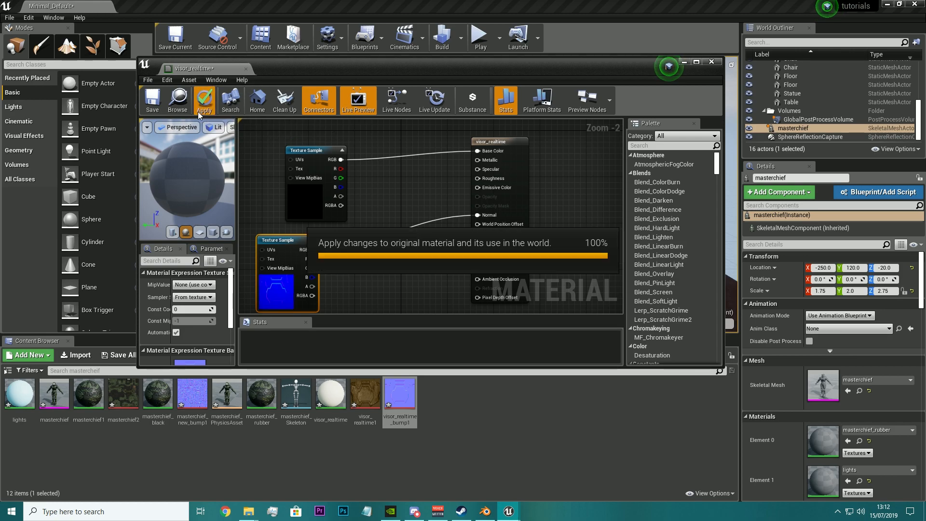
left_click(153, 98)
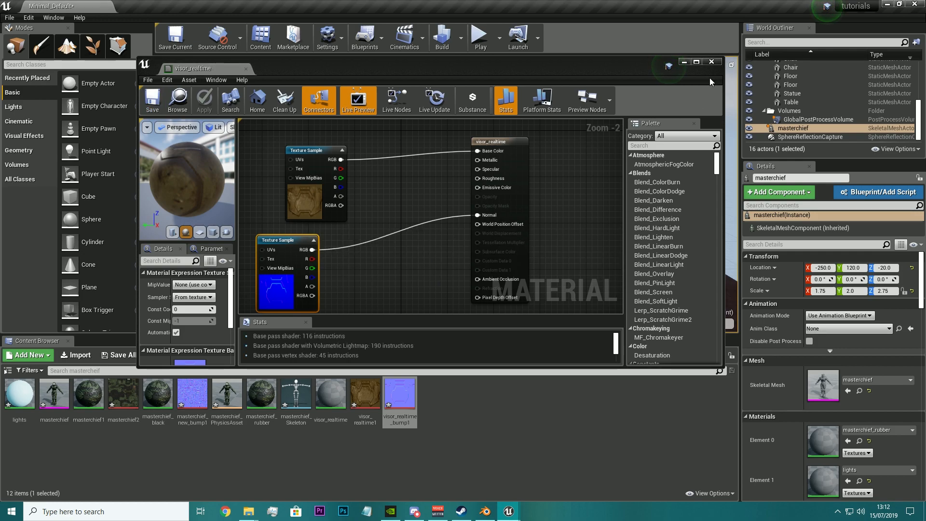
left_click(716, 64)
Play the level in the editor, inspect the textured Master Chief from behind, the sides and the front, and stop the play session
mouse_move(556, 182)
right_mouse_down()
mouse_move(444, 187)
mouse_move(446, 176)
mouse_move(559, 186)
right_mouse_up()
key("d")
key("a")
key("w")
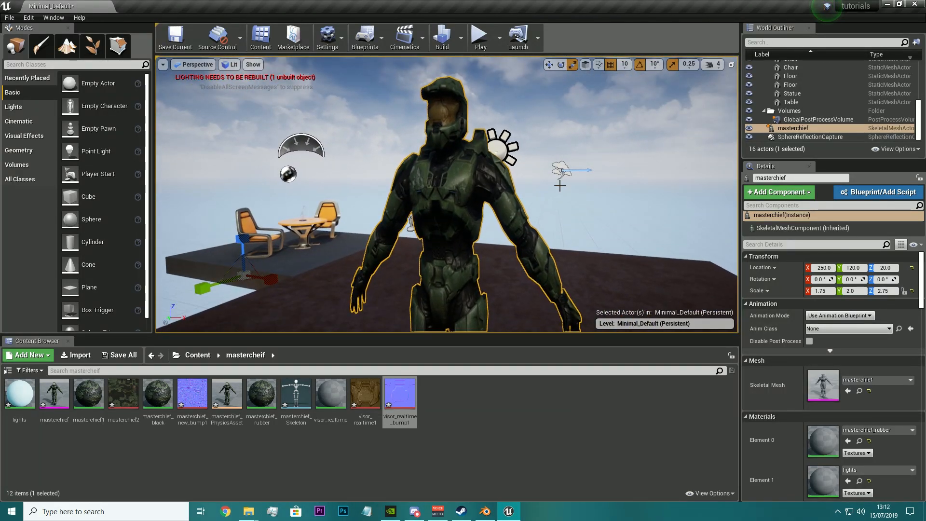
left_click(479, 36)
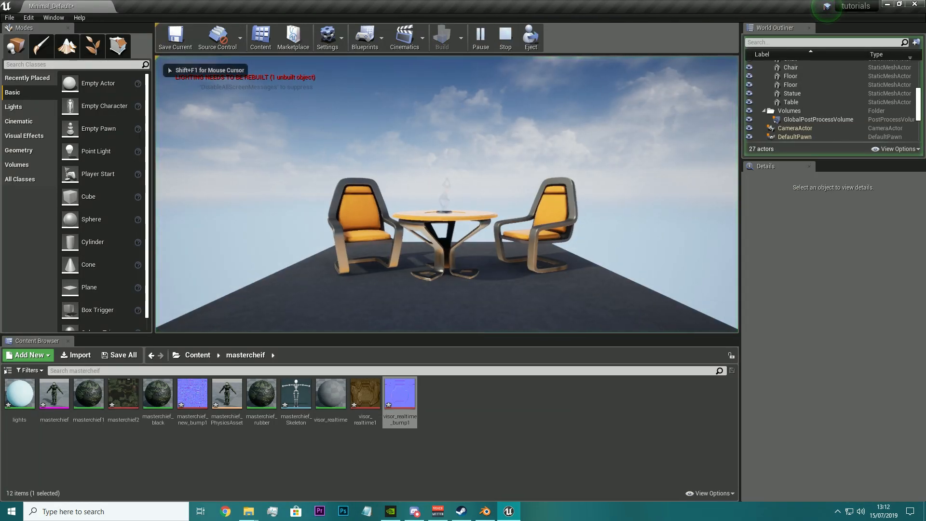
key("w")
key("w")
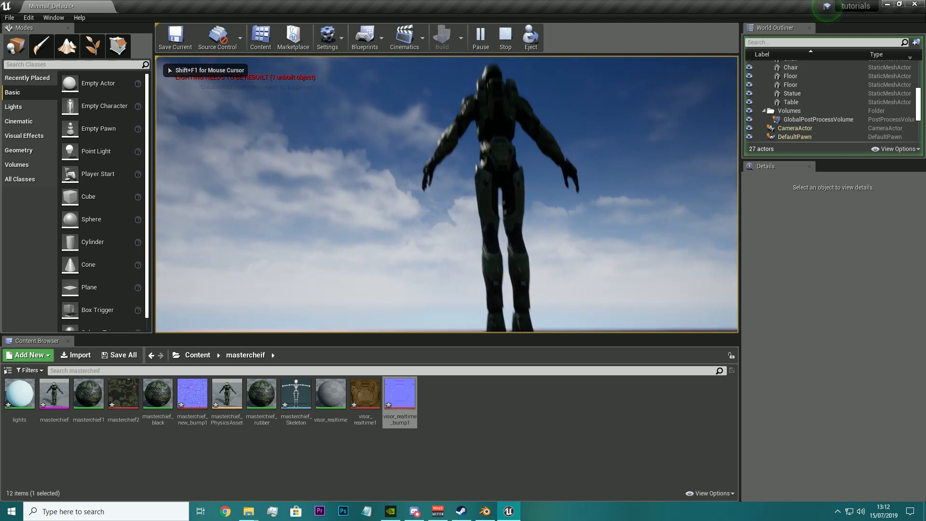
key("d")
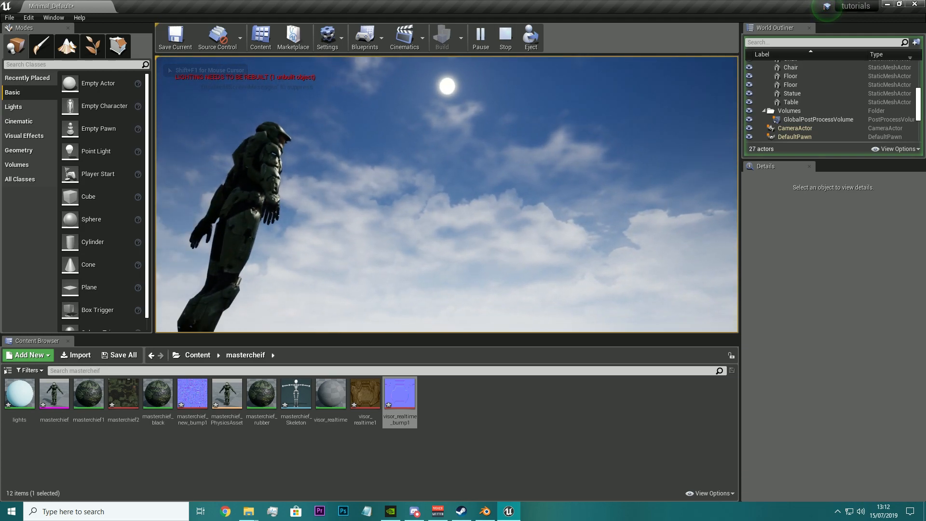
key("d")
key("d")
key("w")
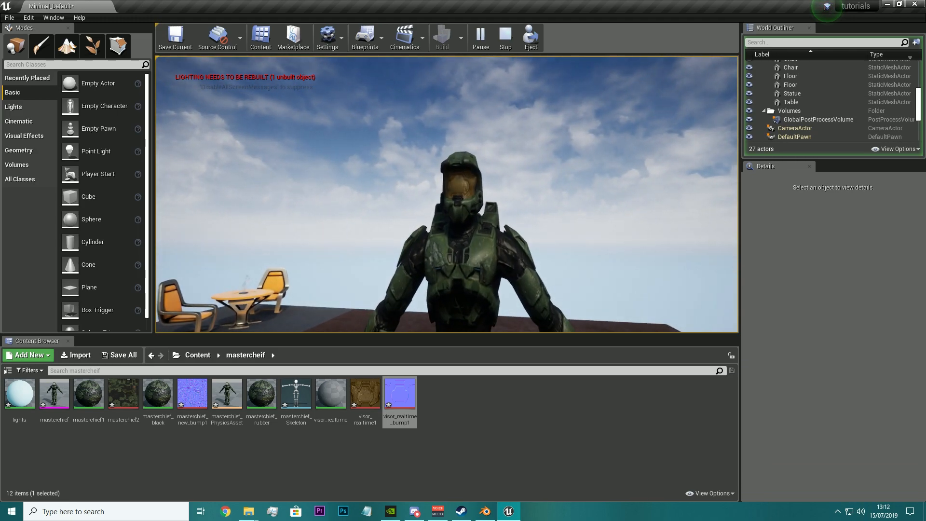
key("w")
key("d")
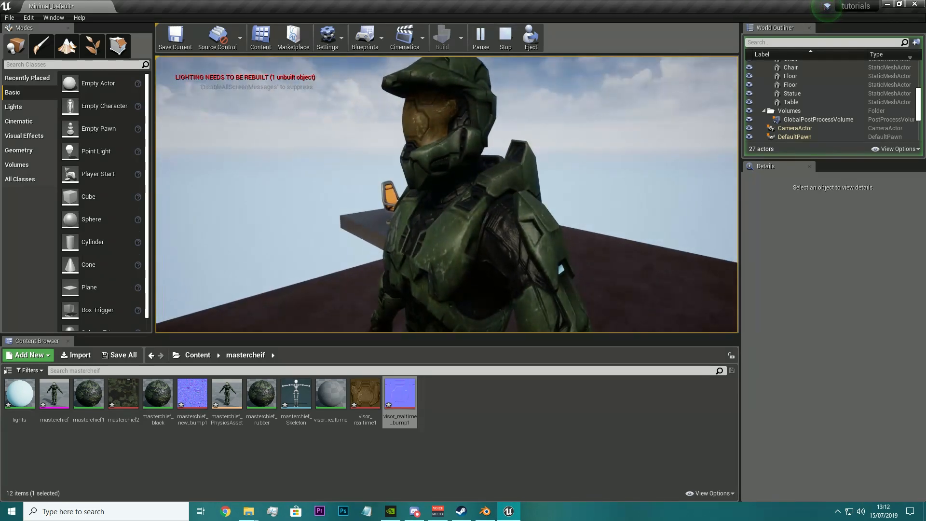
key("s")
key("a")
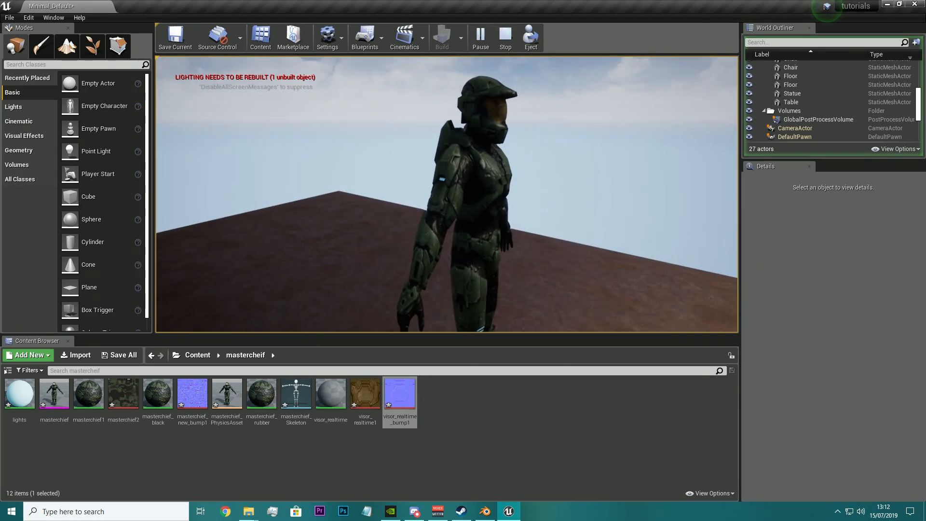
key("w")
key("d")
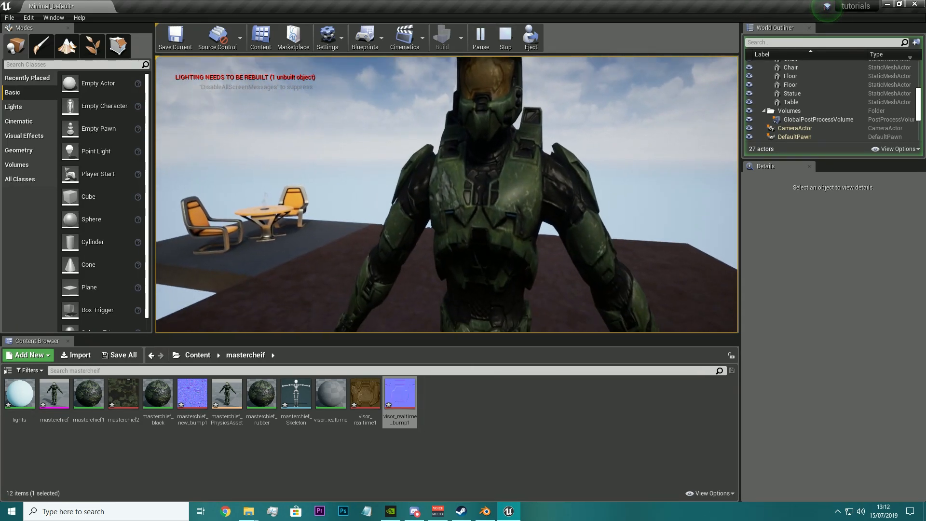
key("w")
key("d")
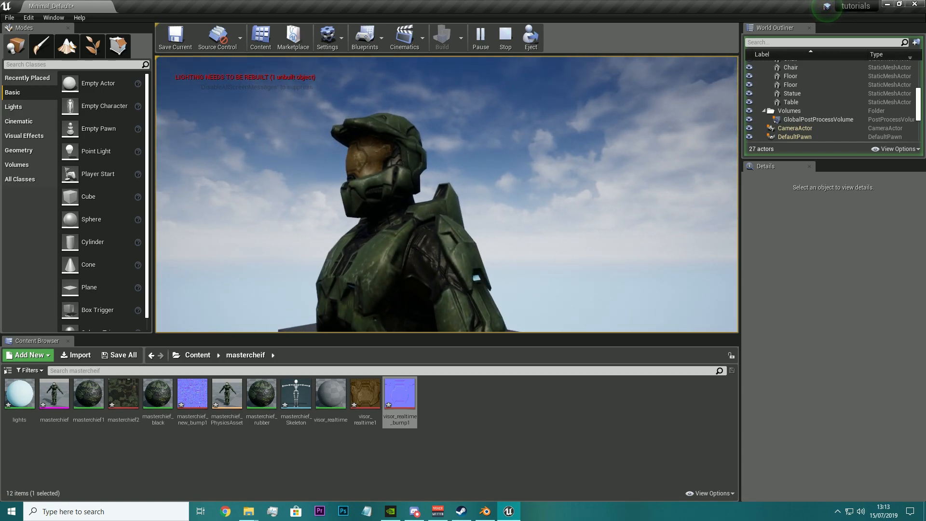
key("a")
key("s")
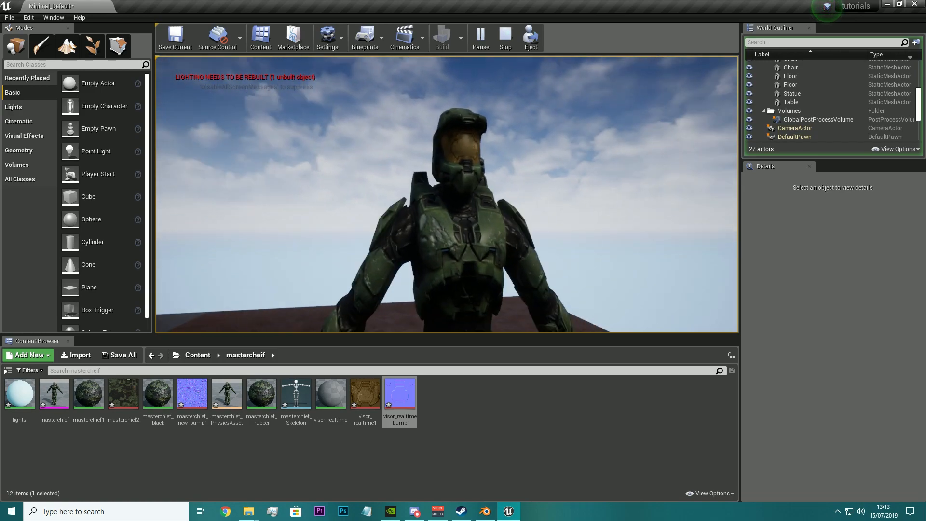
key("Escape")
Examine the full figure of the textured Master Chief standing on the floor from the front and side in the level
key("w")
right_click_drag(413, 316, 250, 304)
key("s")
key("w")
key("d")
key("w")
key("s")
key("s")
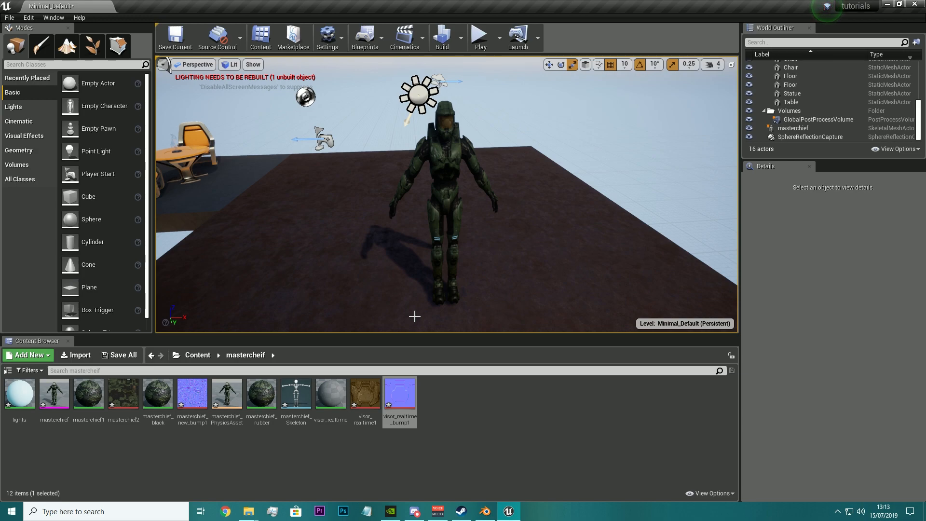
key("d")
right_click_drag(579, 231, 559, 220)
key("w")
key("s")
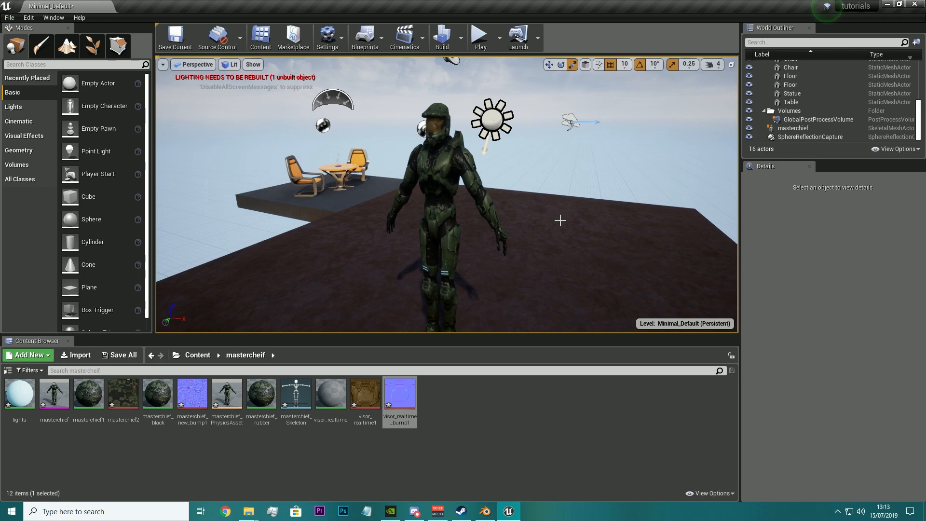
mouse_move(560, 220)
right_mouse_down()
mouse_move(565, 211)
mouse_move(563, 236)
right_mouse_up()
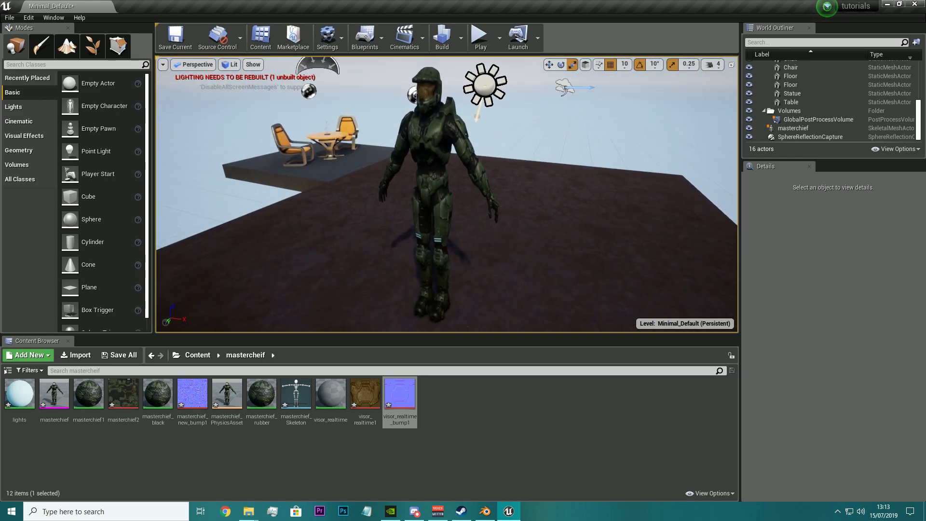
right_click(552, 231)
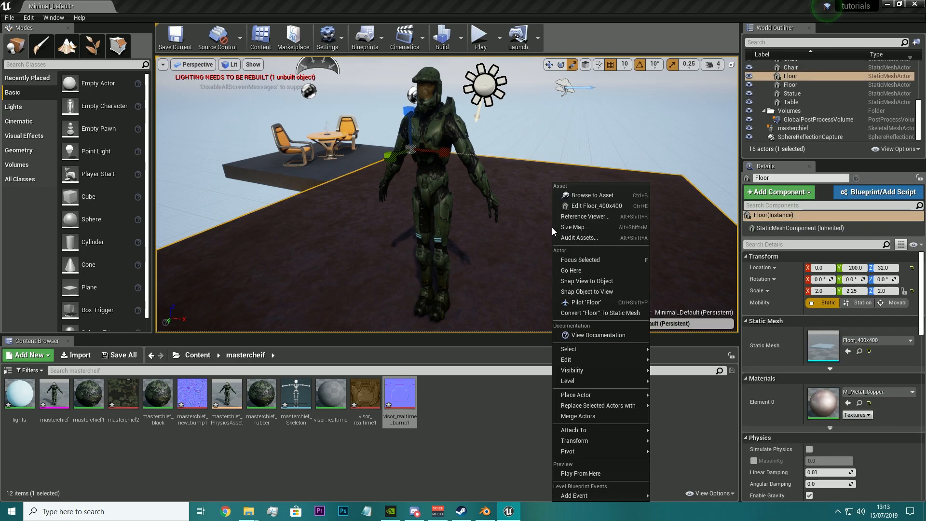
left_click(549, 143)
right_click_drag(550, 143, 507, 255)
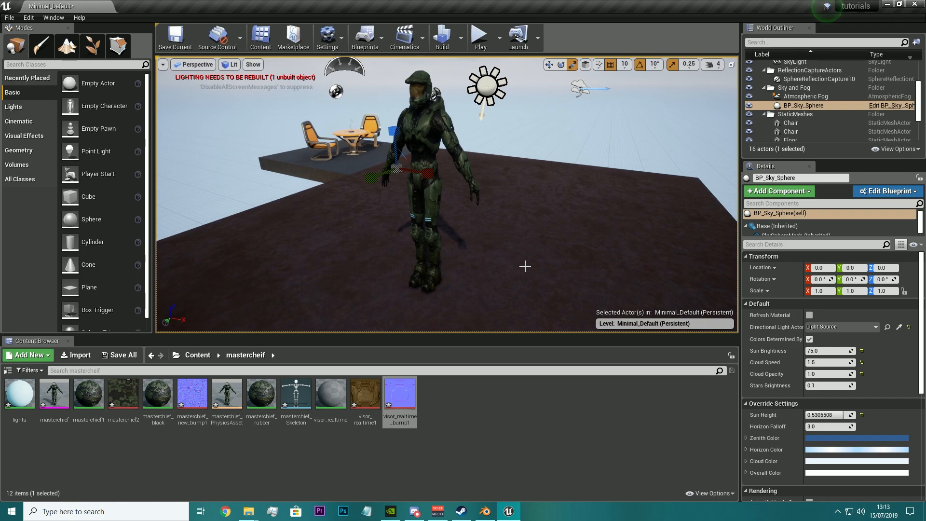
Examine the Master Chief's helmet, visor and armor textures up close and from a distance in the level
key("w")
right_click_drag(446, 193, 366, 178)
key("d")
key("d")
key("w")
key("s")
key("a")
key("d")
key("w")
key("w")
key("s")
key("d")
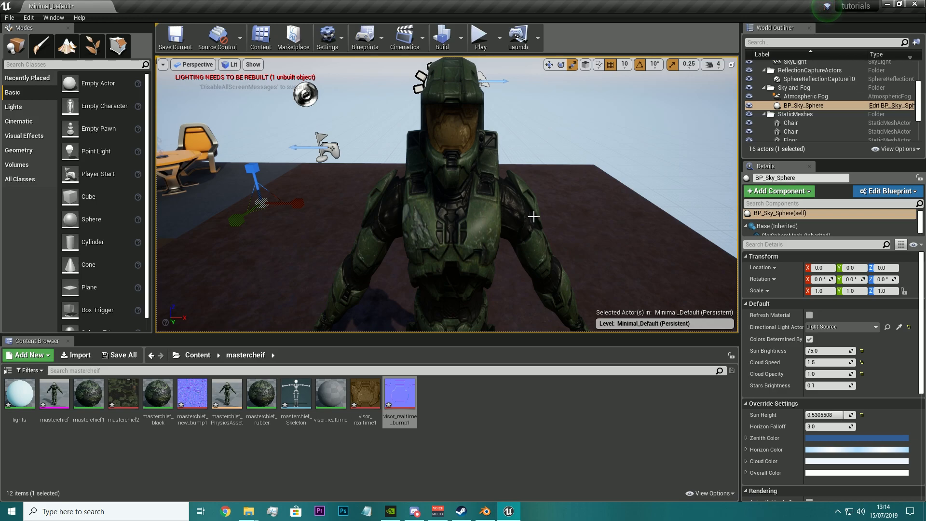
right_click_drag(556, 173, 534, 182)
key("s")
key("w")
key("s")
key("w")
key("a")
key("d")
key("a")
key("d")
key("s")
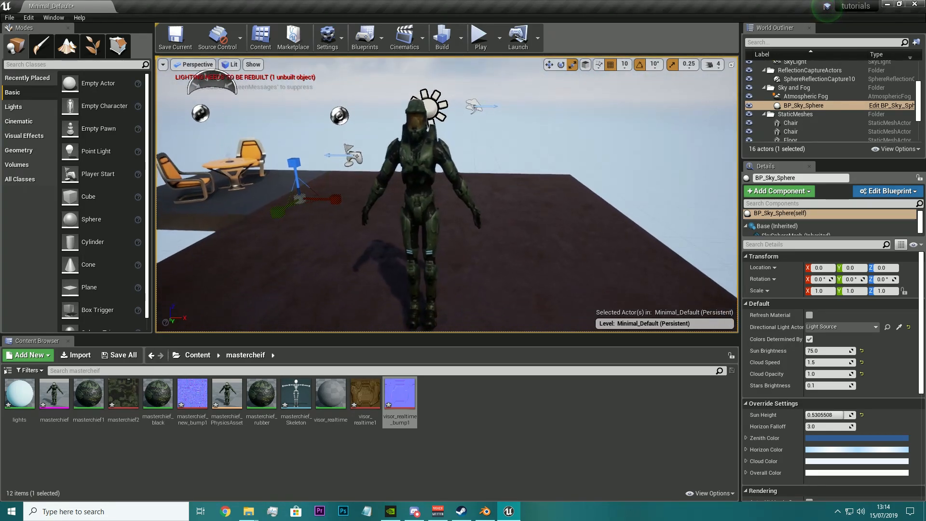
right_click_drag(603, 186, 598, 175)
key("w")
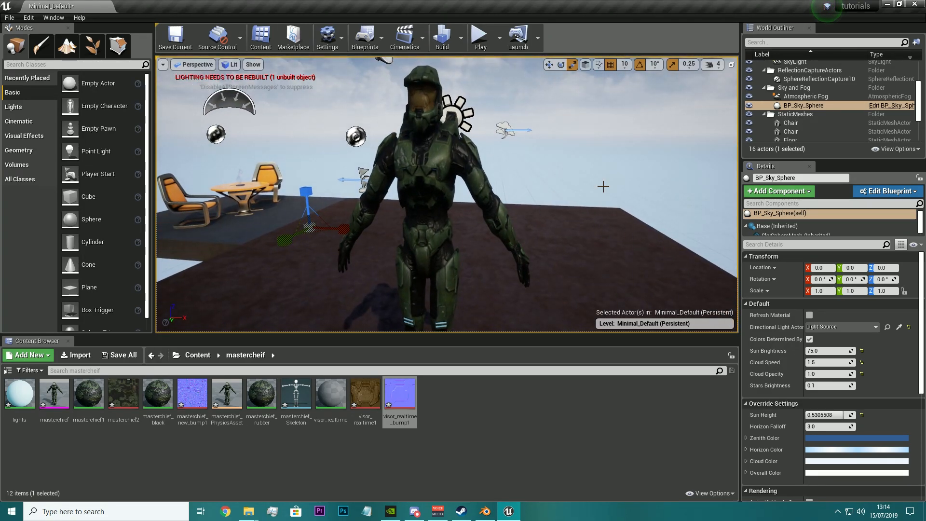